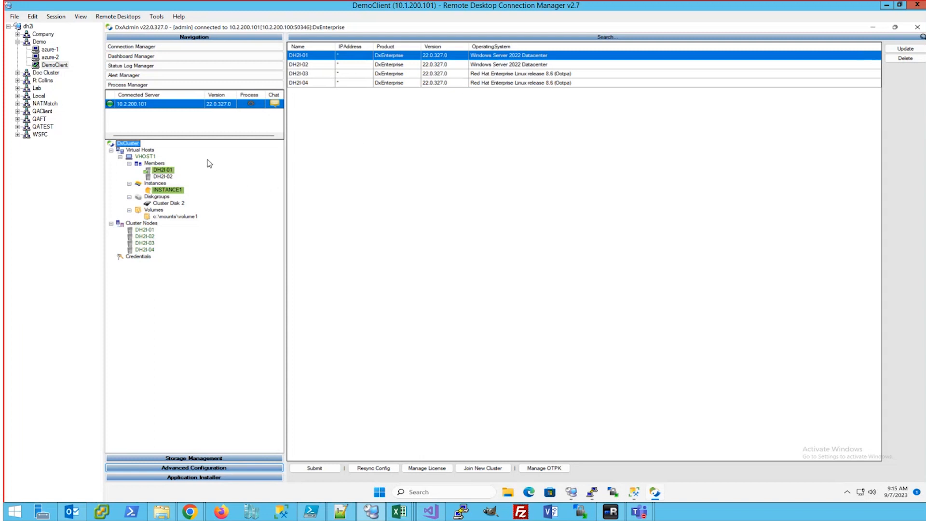
Define virtual host VHOST2 with virtual IP 10.2.200.92 and members DH2I-03 and DH2I-04, then save
right_click(146, 153)
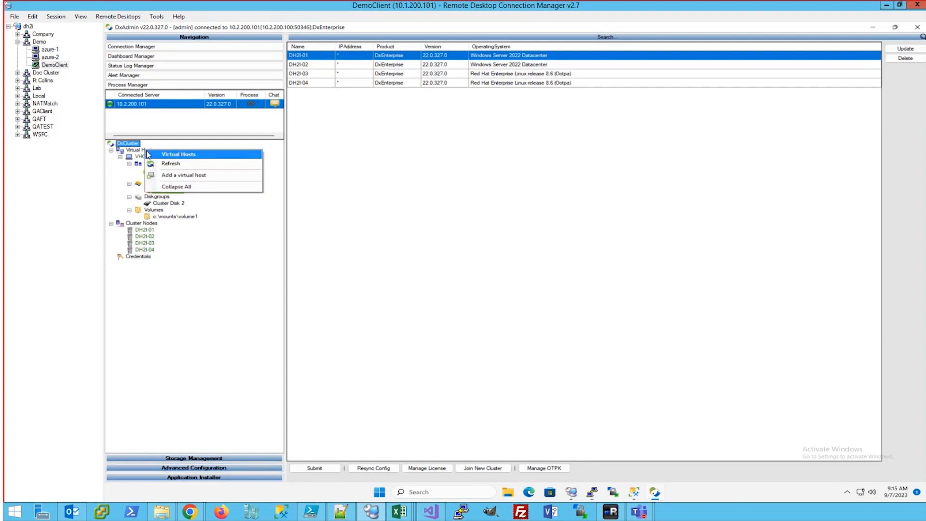
click(183, 179)
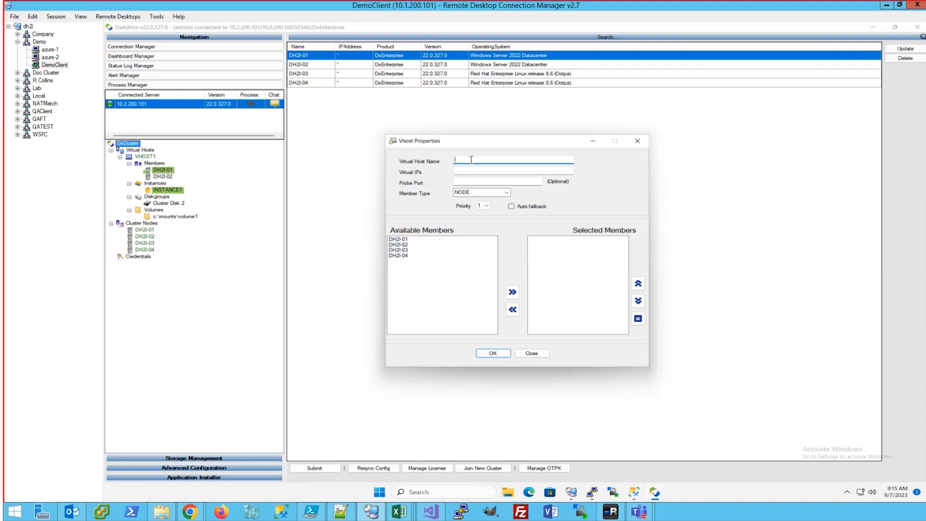
text(VHOST2)
key(Tab)
text(10.2.200.92)
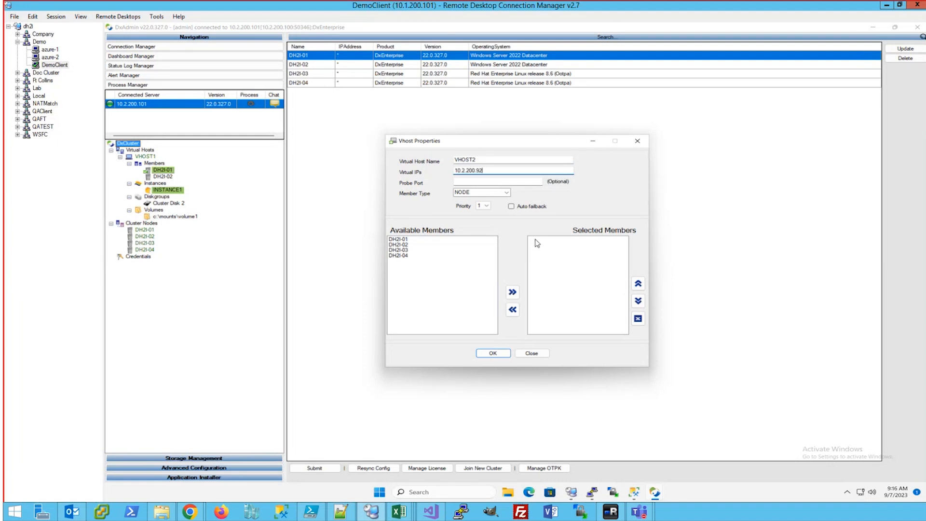
double_click(402, 250)
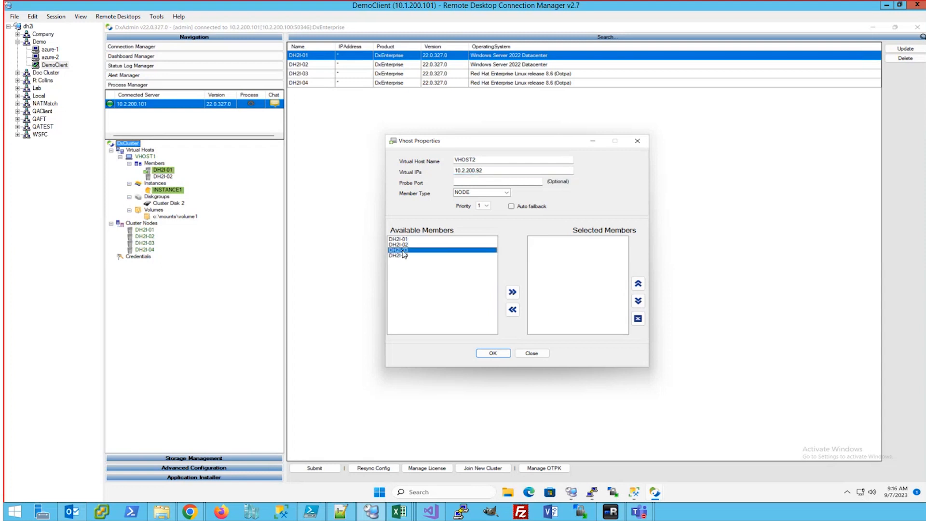
double_click(404, 250)
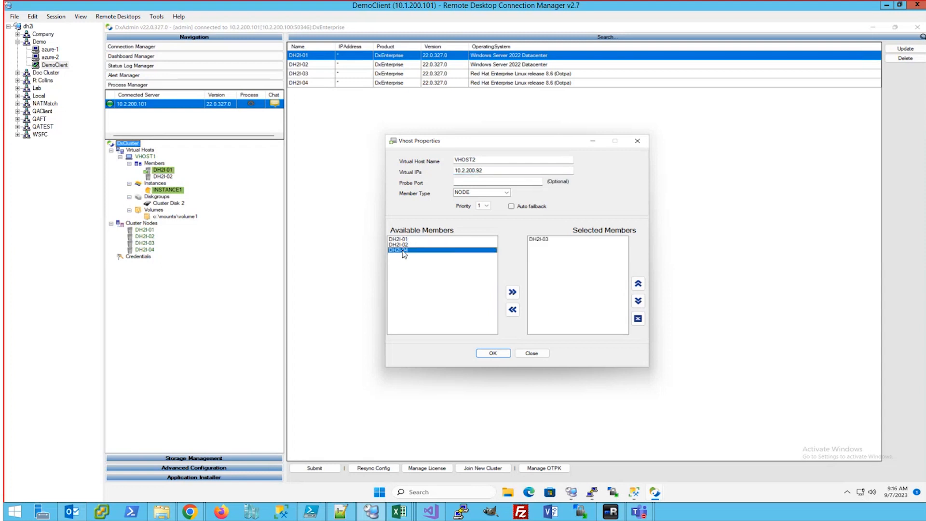
click(490, 354)
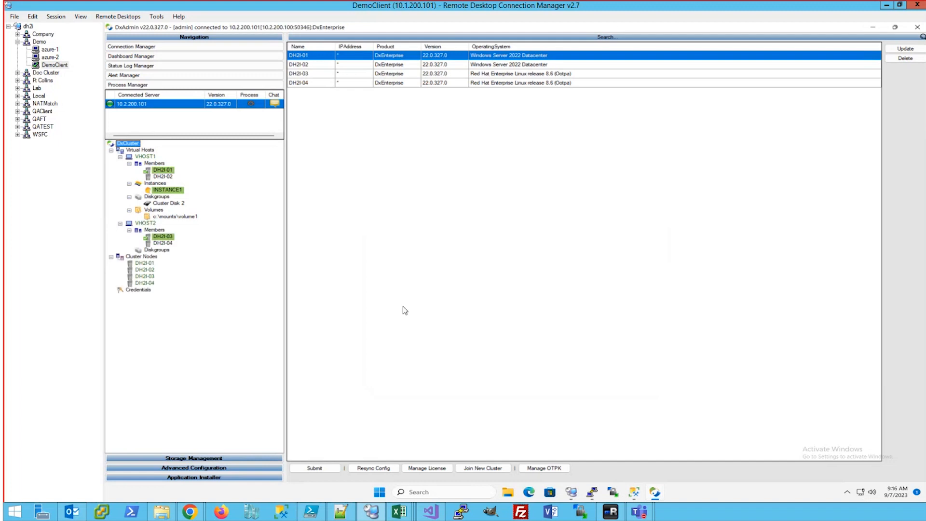
Inspect VHOST2 and its member DH2I-03 to check the host's address
click(145, 223)
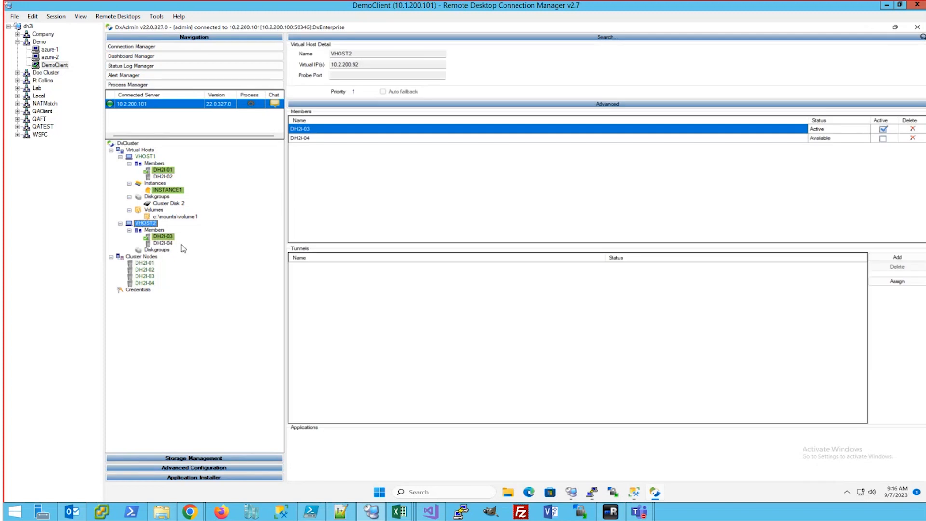
click(162, 237)
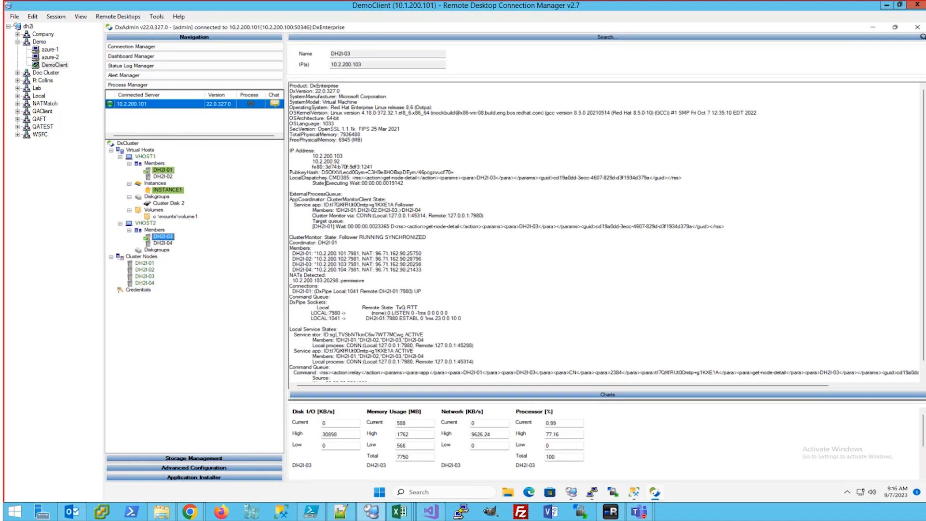
drag(340, 162, 312, 162)
Assign Cluster Disk 3 with volume /mnt/volume2 to VHOST2's disk groups
right_click(160, 250)
click(192, 274)
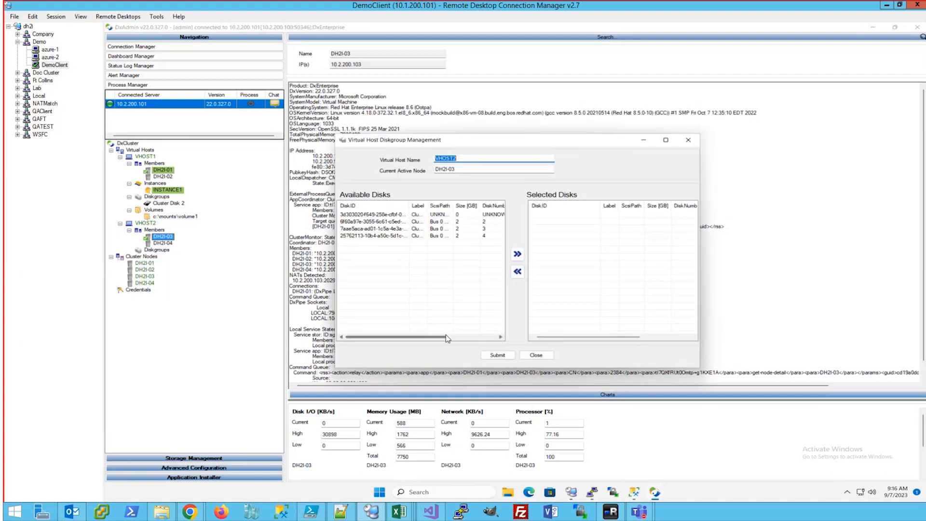
click(456, 339)
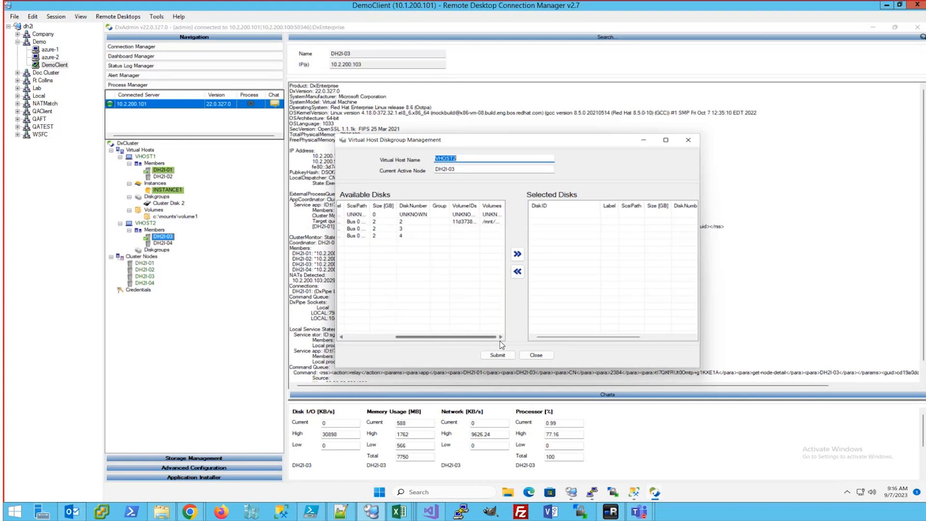
double_click(496, 226)
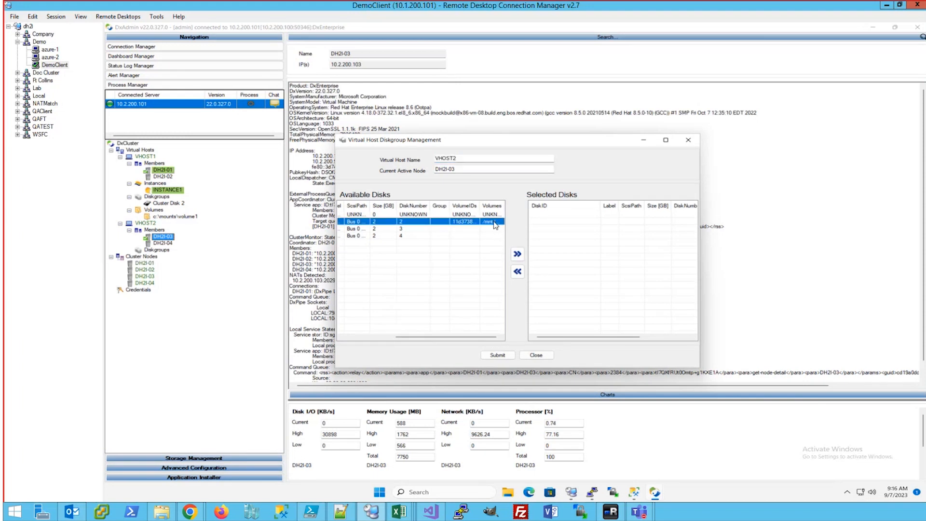
click(498, 355)
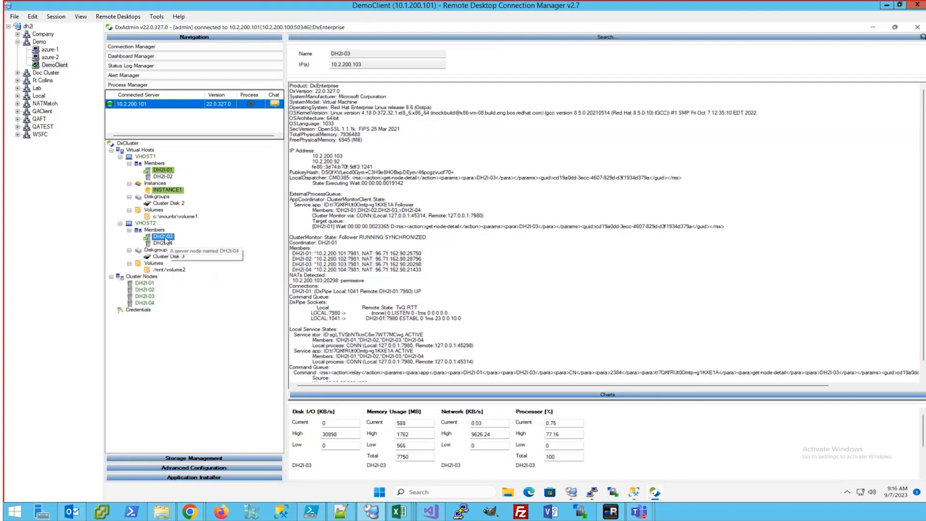
Add MSSQLSERVER to VHOST2 on port 50002 with data /mnt/volume2/dxdata and log /mnt/volume2/dxlog
right_click(148, 224)
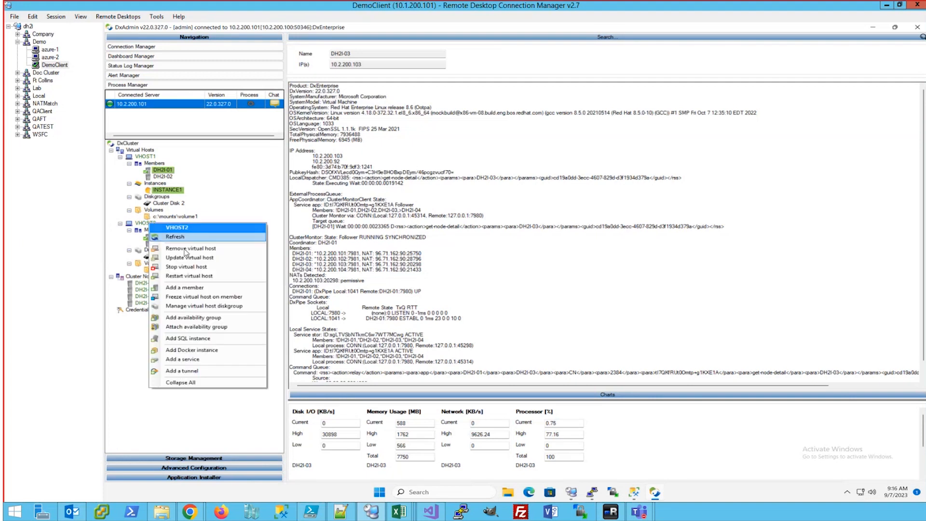
click(203, 337)
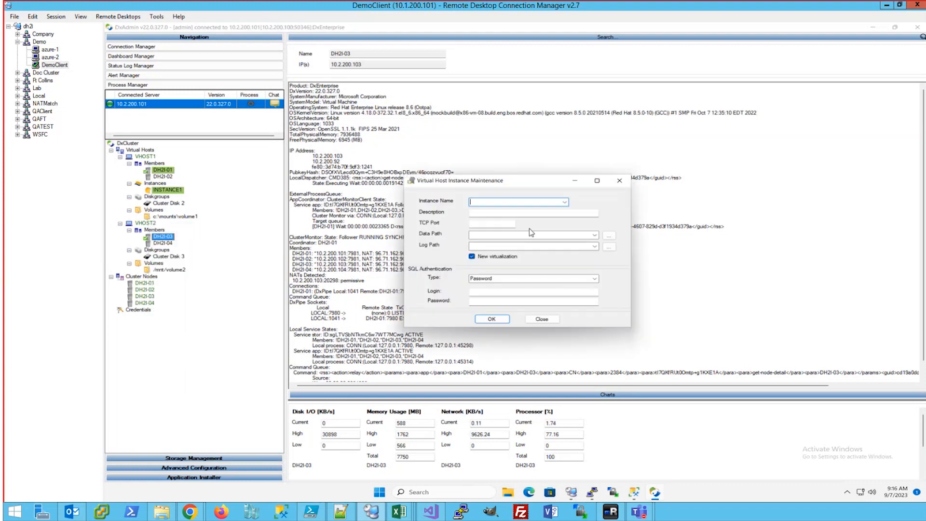
click(564, 202)
click(552, 210)
double_click(484, 223)
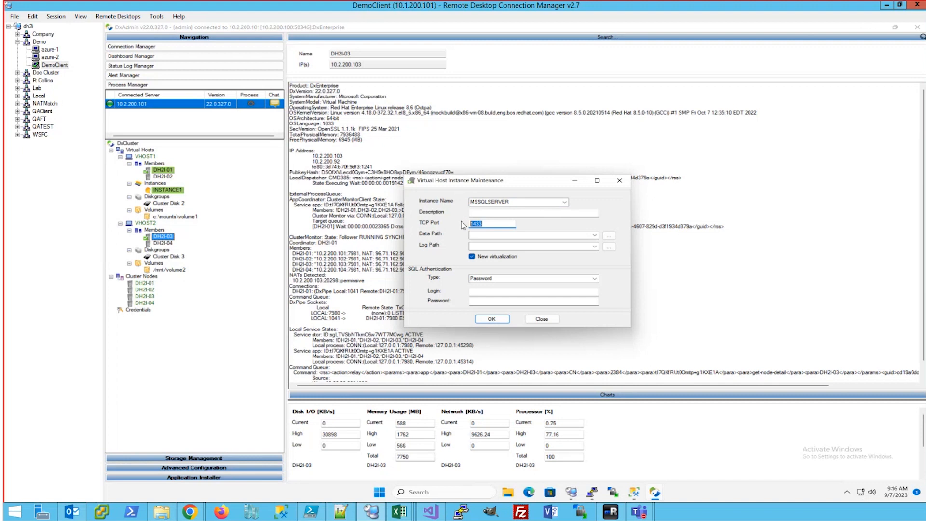
text(50002)
key(Tab)
key(Down)
key(End)
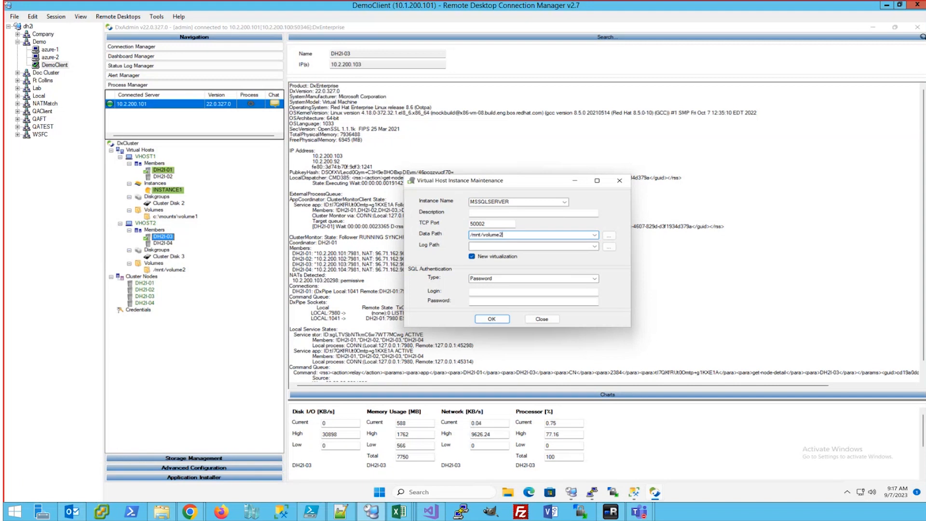
text(/dxdata)
key(Tab)
text(/mnt/volume2/dxlog)
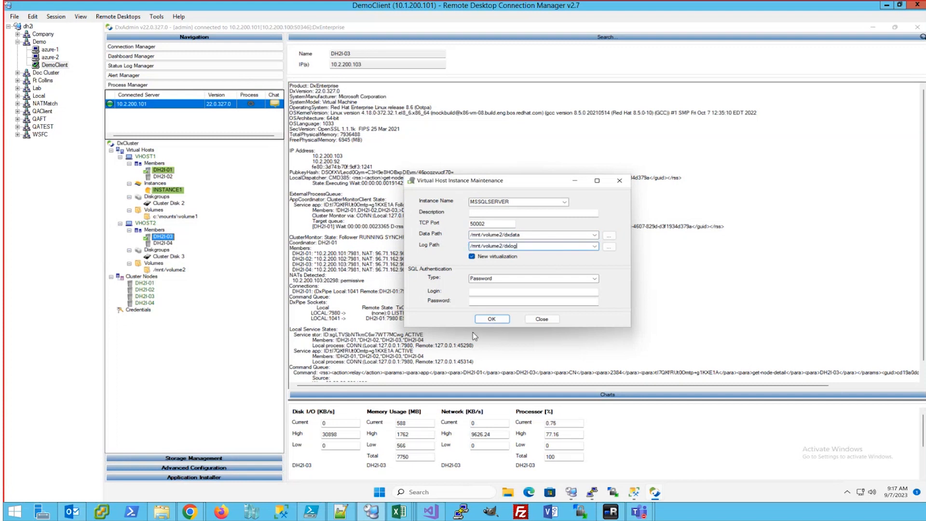
Fill in the SQL login and its password, then commit the new instance
click(487, 291)
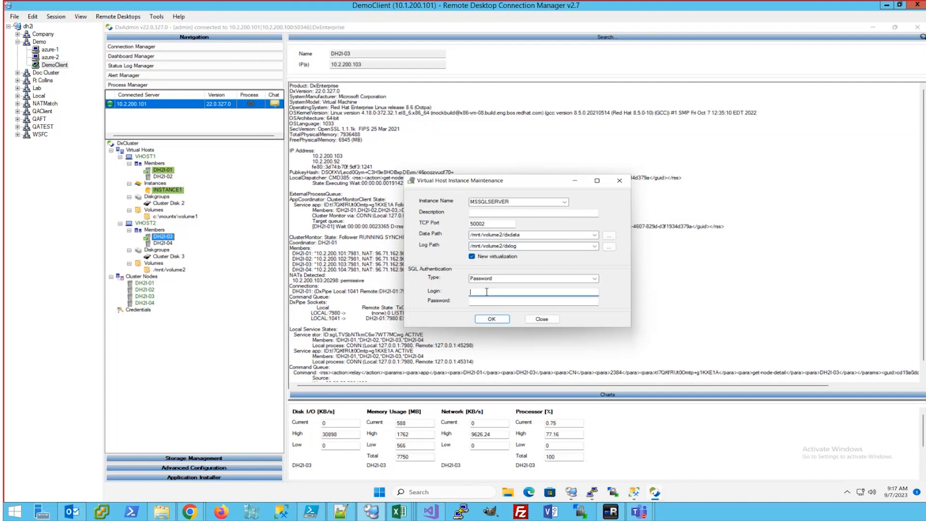
text(sa)
key(Tab)
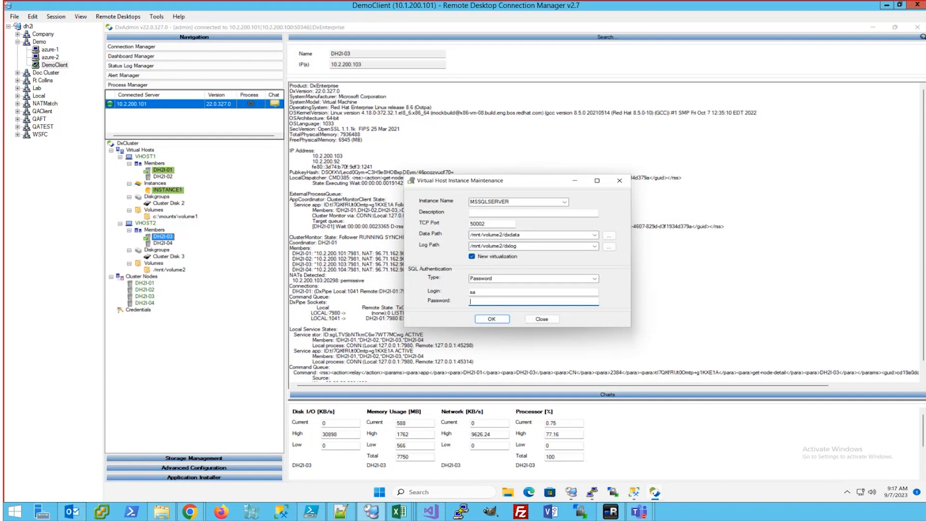
text(1***********)
key(Return)
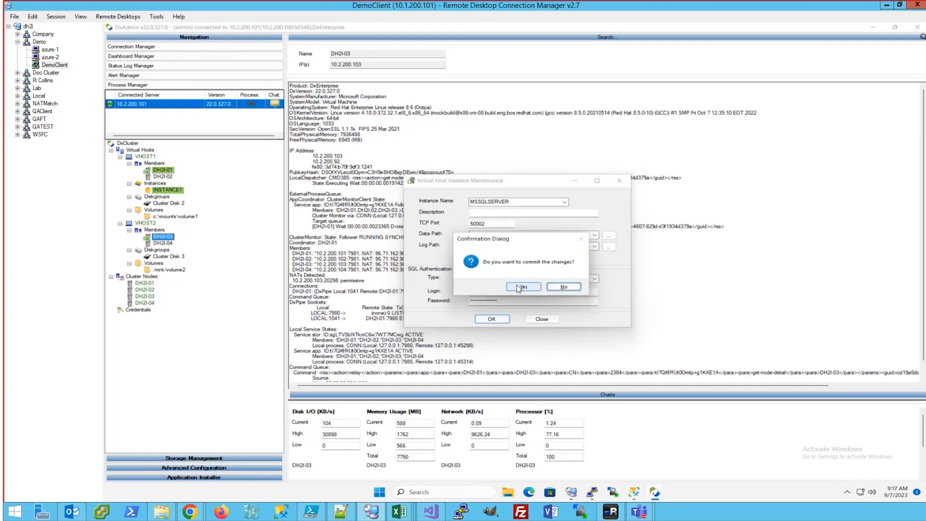
click(519, 289)
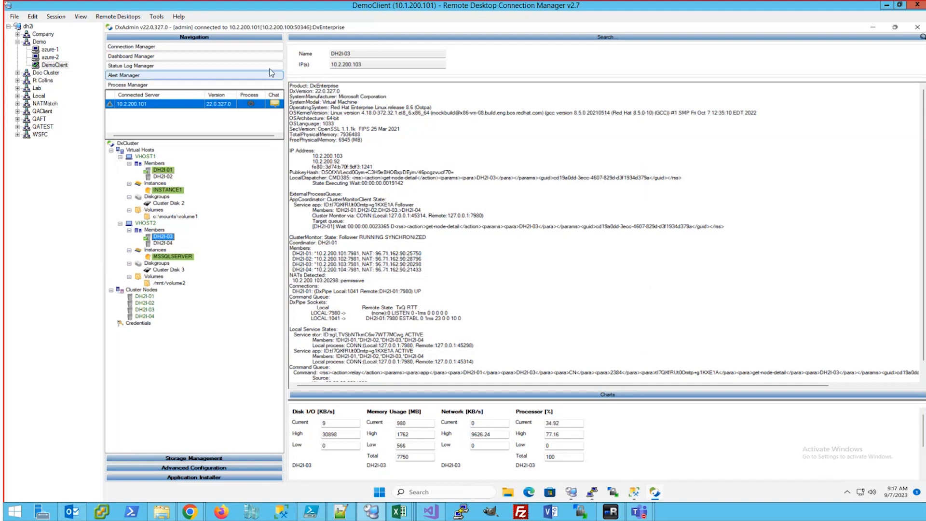
Confirm in Process Manager that MSSQLSERVER (SQL Server 2022, port 50002) was added, then go to azure-1
click(251, 104)
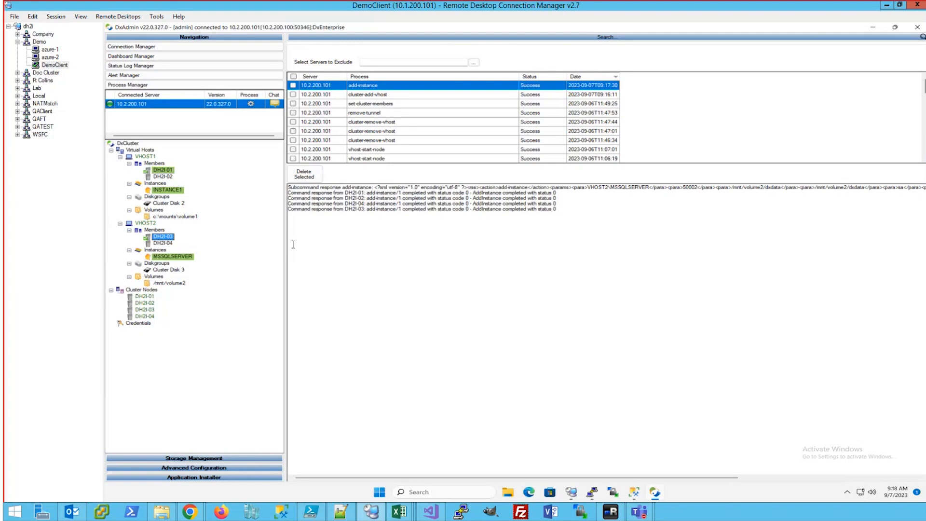
click(181, 258)
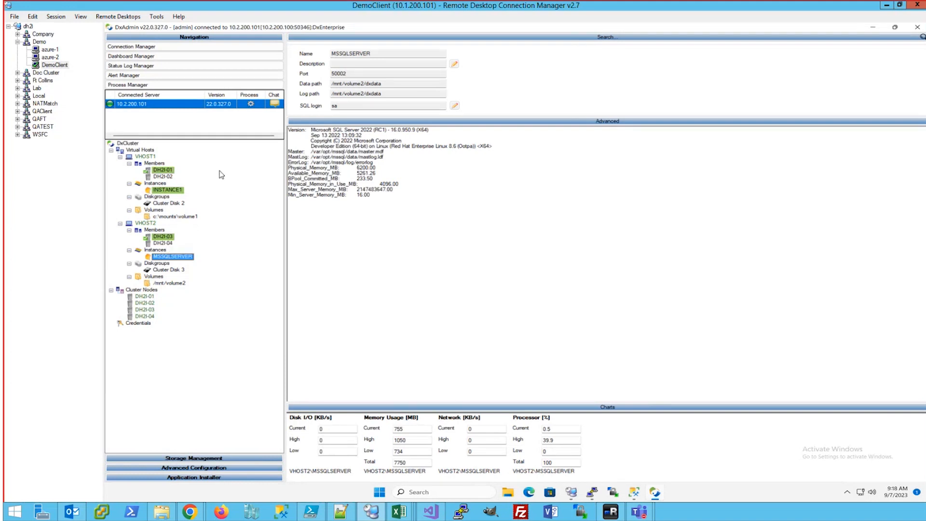
click(49, 49)
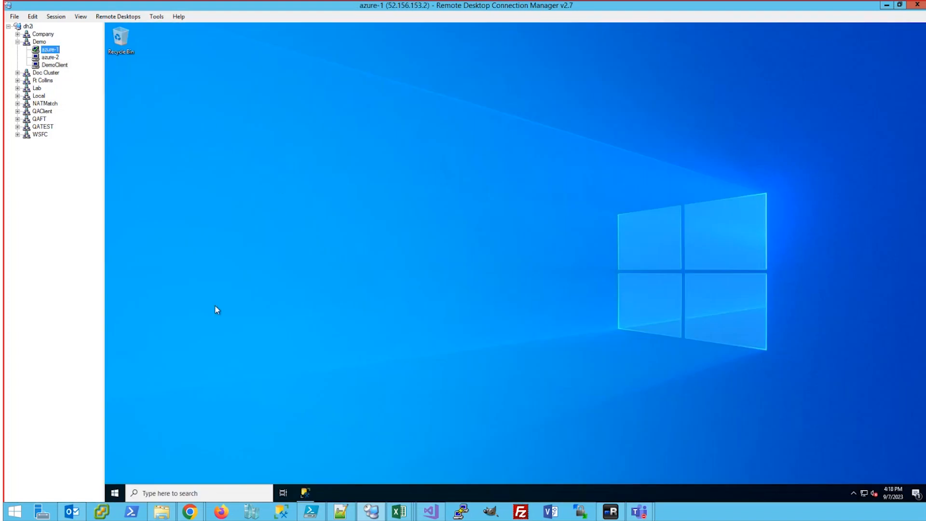
On azure-1, download DxEnterpriseSetup.22.0.327.0.msi from clients.dh2i.com/Downloads in Edge
click(115, 493)
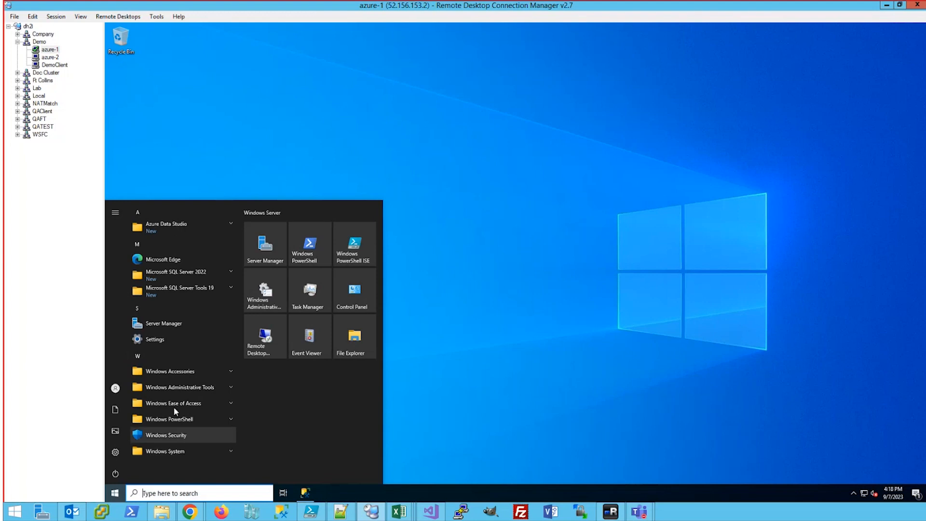
click(161, 258)
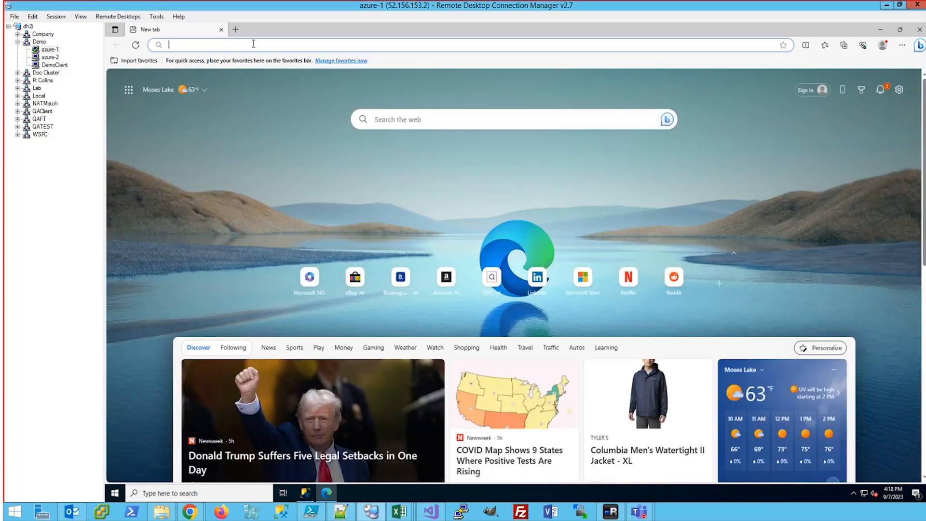
text(https://clients.dh2i.com/Downloads/)
key(Return)
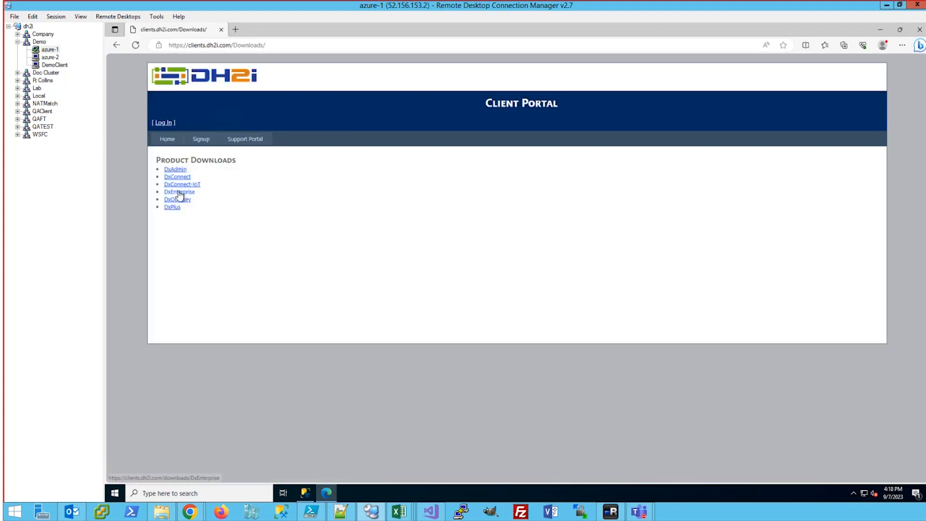
click(181, 192)
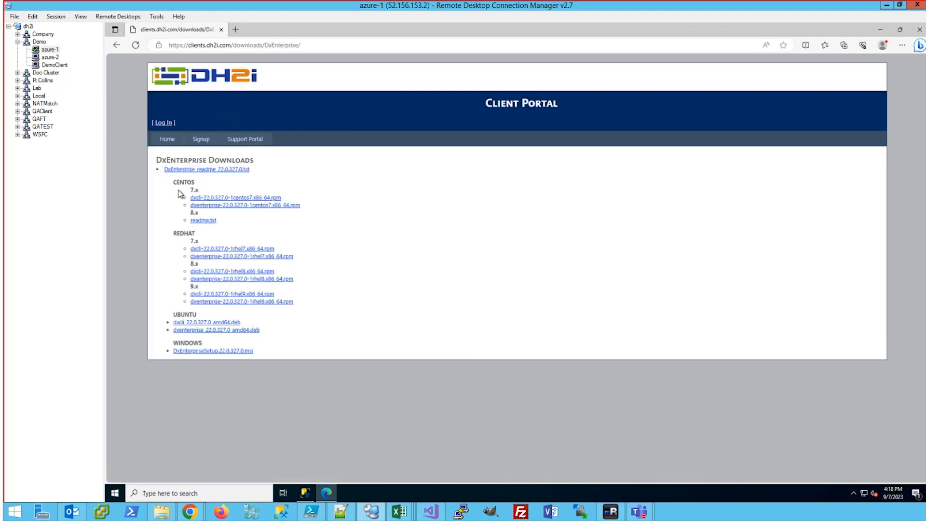
click(215, 354)
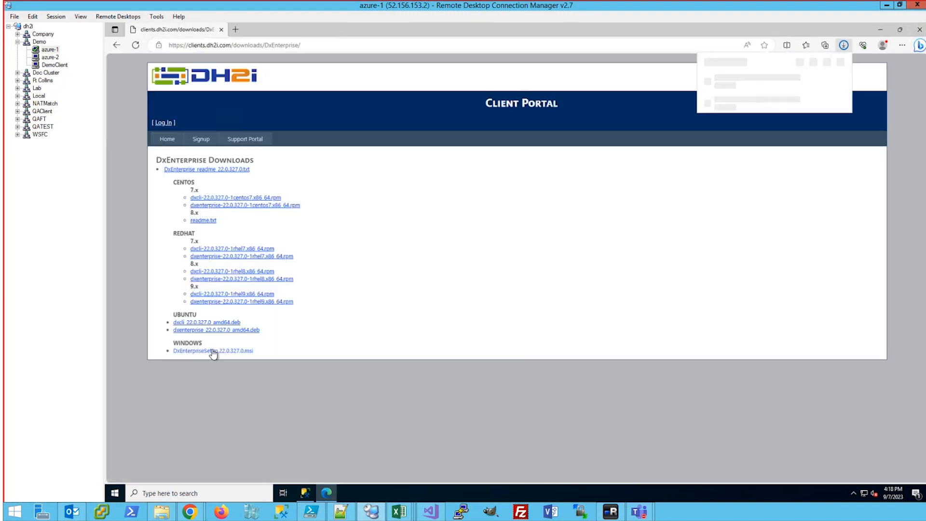
Download the same DxEnterprise .msi in Edge on azure-2, then return to azure-1
click(50, 57)
click(114, 493)
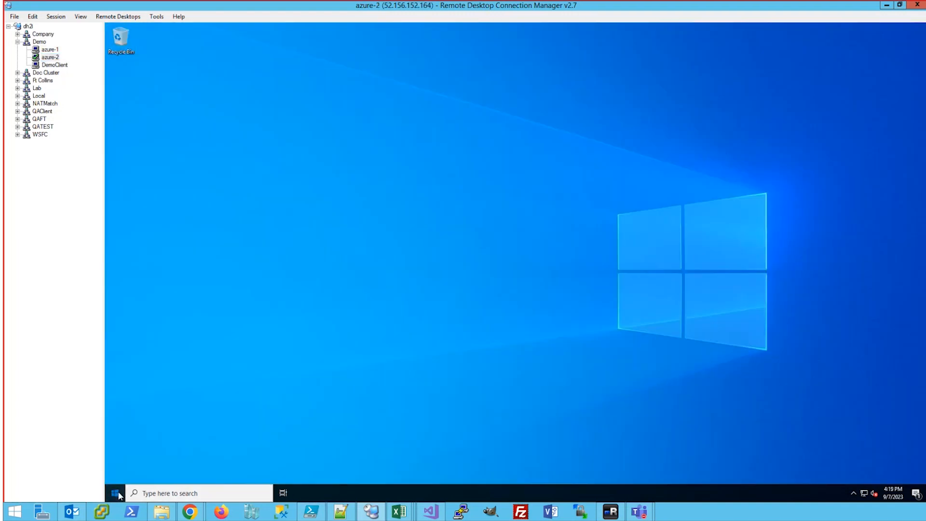
click(169, 234)
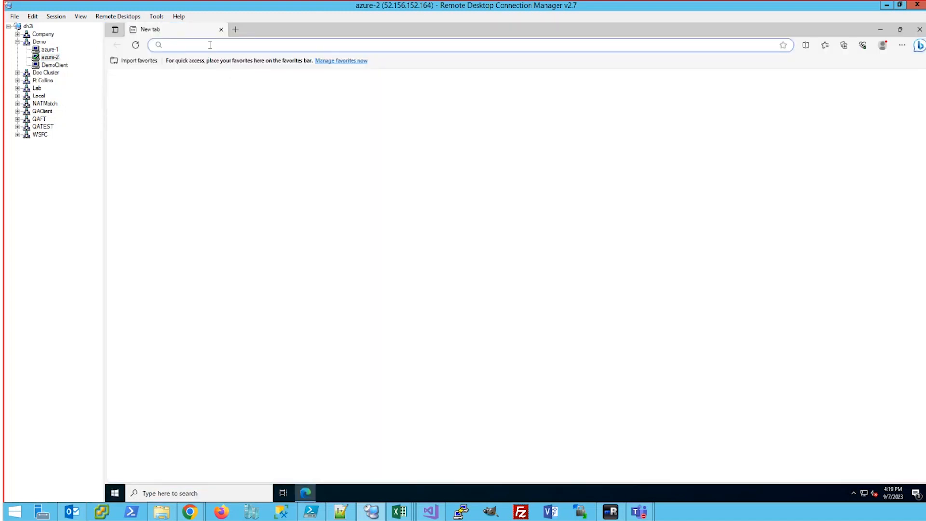
text(https://clients.dh2i.com/Downloads/)
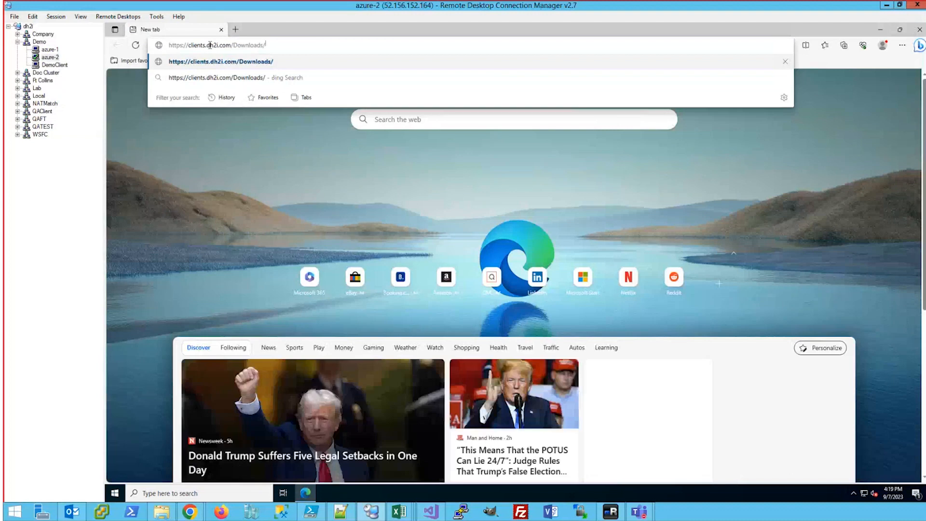
key(Return)
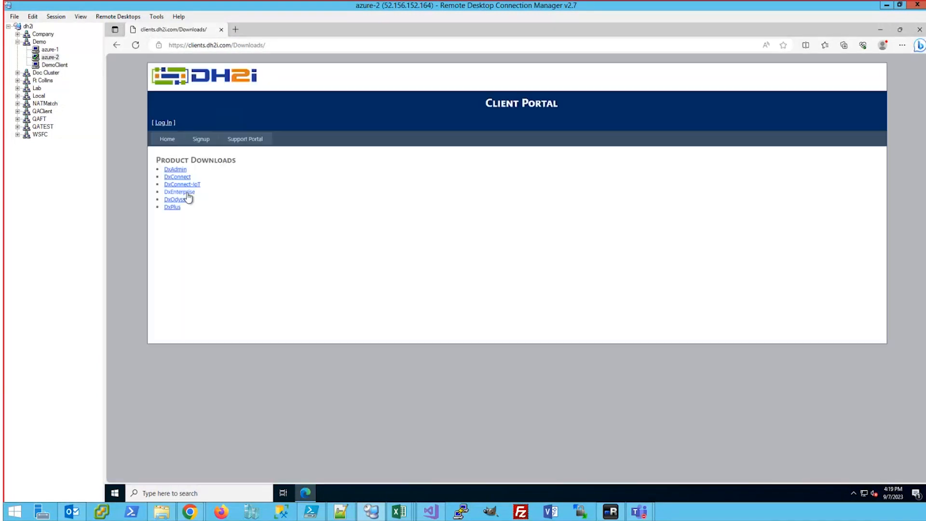
click(187, 195)
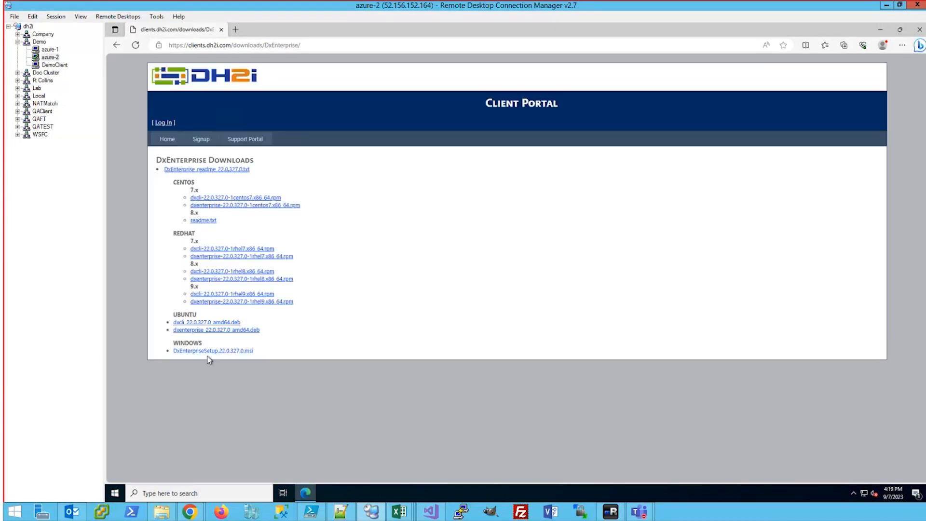
click(208, 352)
click(50, 49)
Install DxEnterprise on azure-1 with the license accepted, close Edge, and move to azure-2
click(723, 85)
click(560, 327)
click(480, 308)
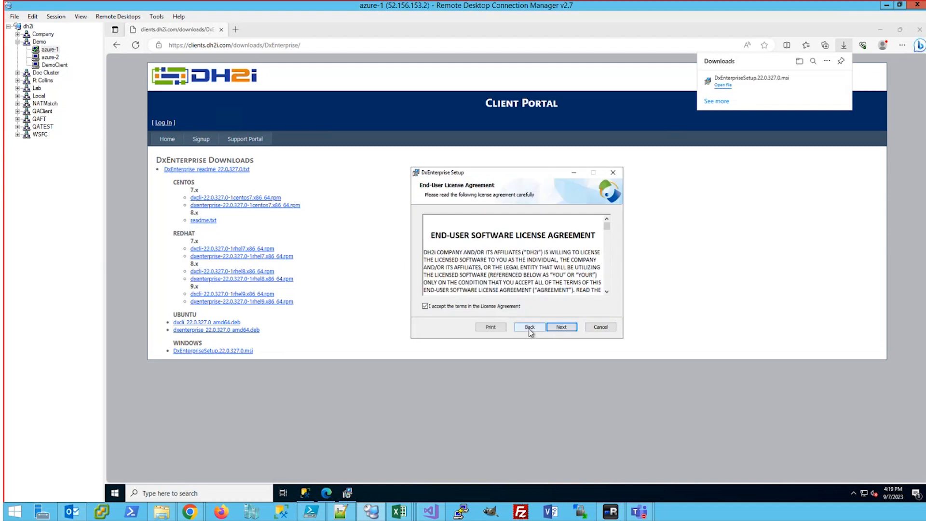
click(558, 327)
click(556, 327)
click(556, 327)
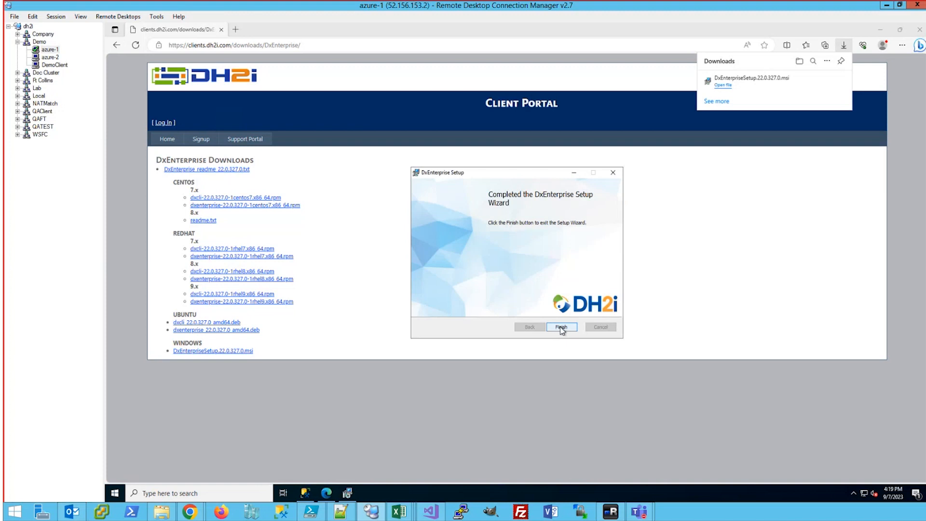
click(562, 327)
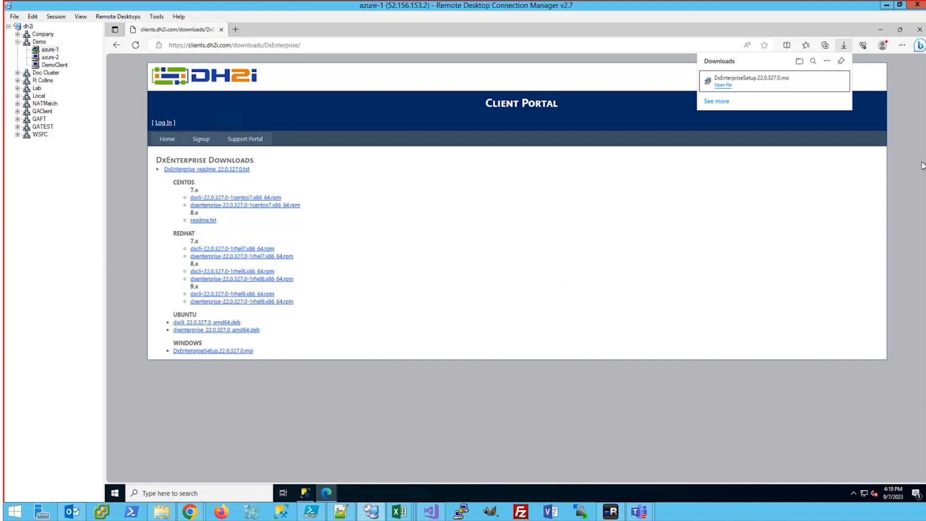
click(919, 31)
click(58, 58)
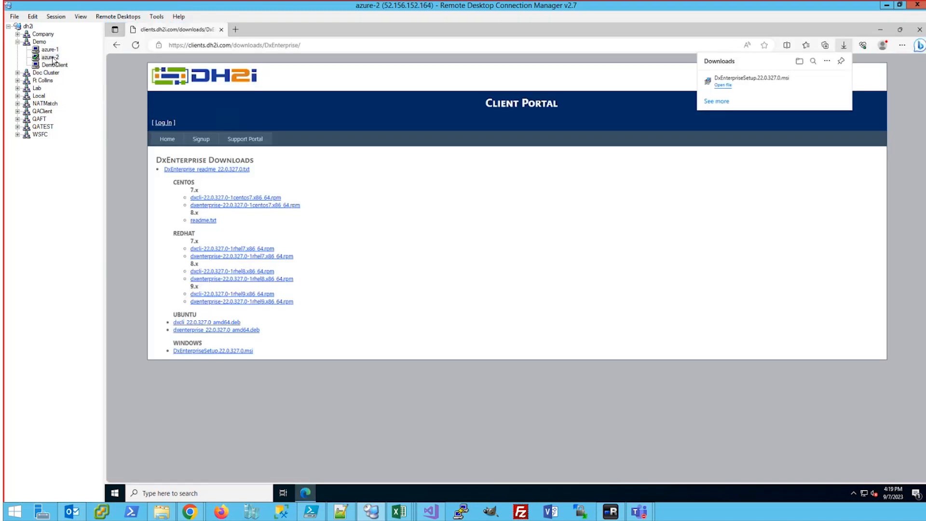
Run the downloaded installer on azure-2, accept the license, install DxEnterprise, and close Edge
click(723, 85)
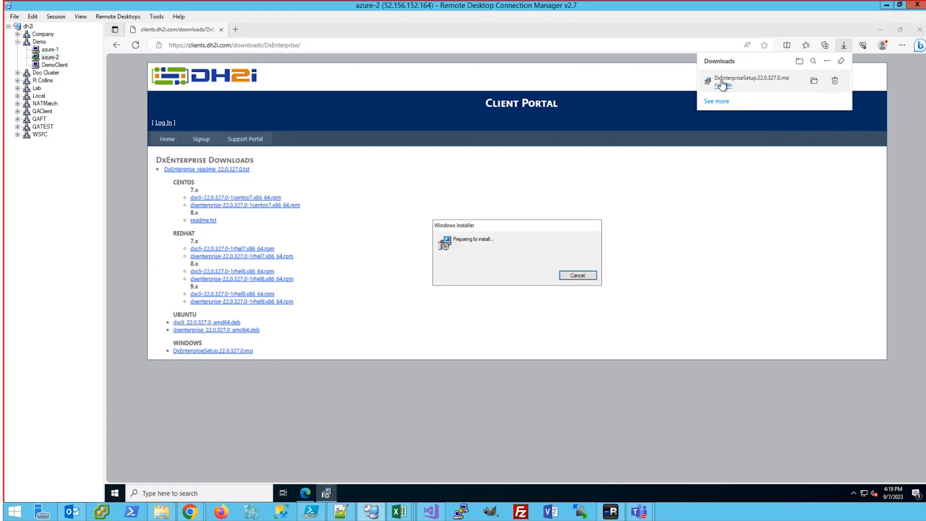
click(559, 327)
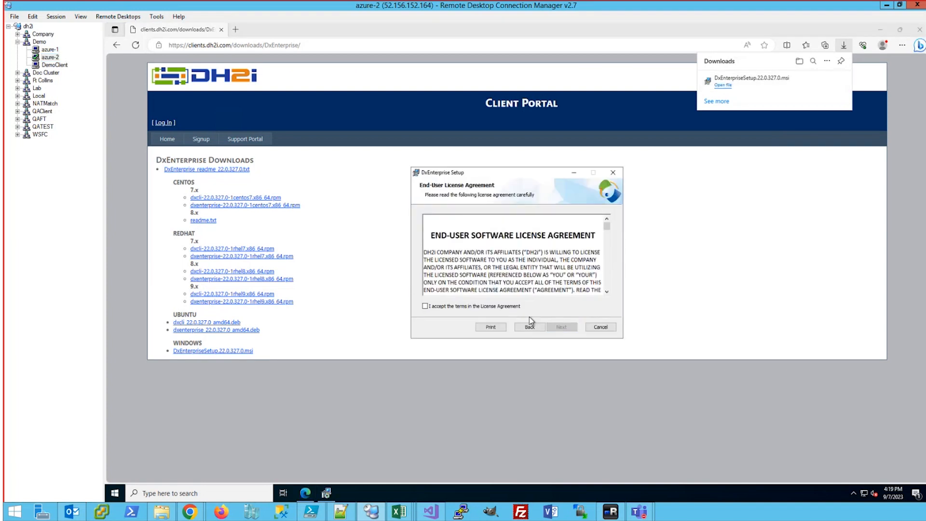
key(alt+a)
click(557, 326)
click(557, 326)
click(556, 326)
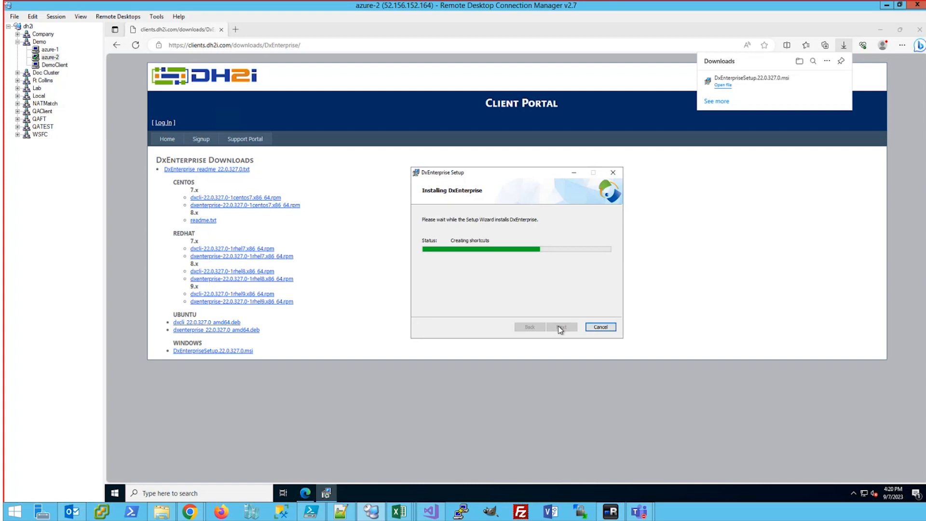
click(560, 327)
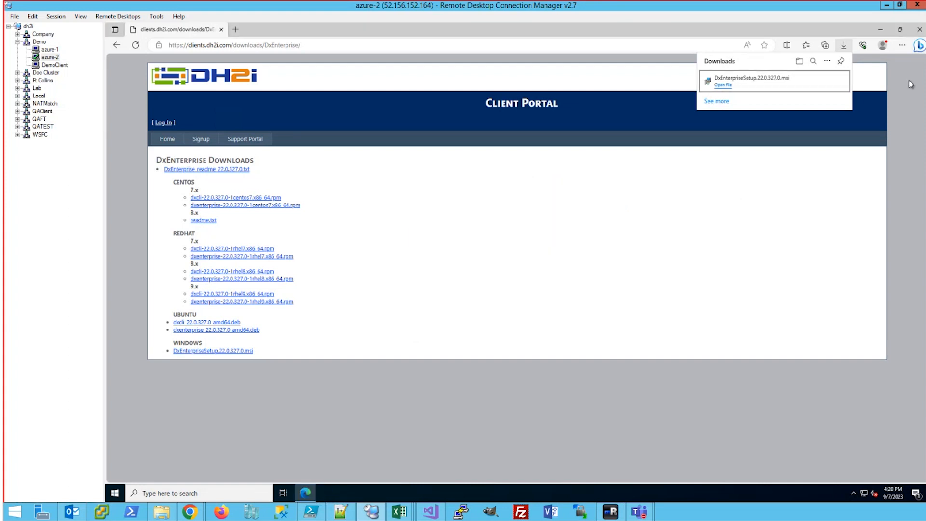
click(918, 30)
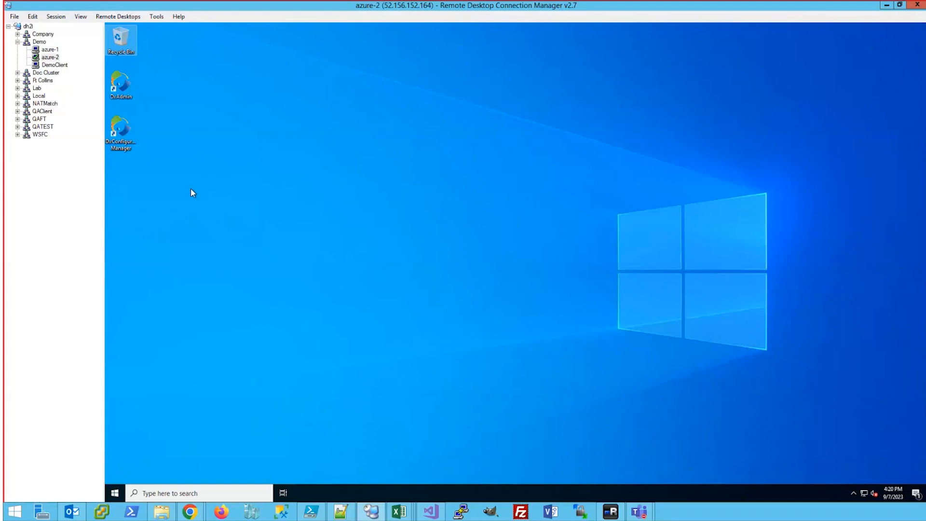
From DemoClient's Cluster Membership, create a one-time passkey expiring 2023-09-07T10:20:57 and copy it
click(55, 66)
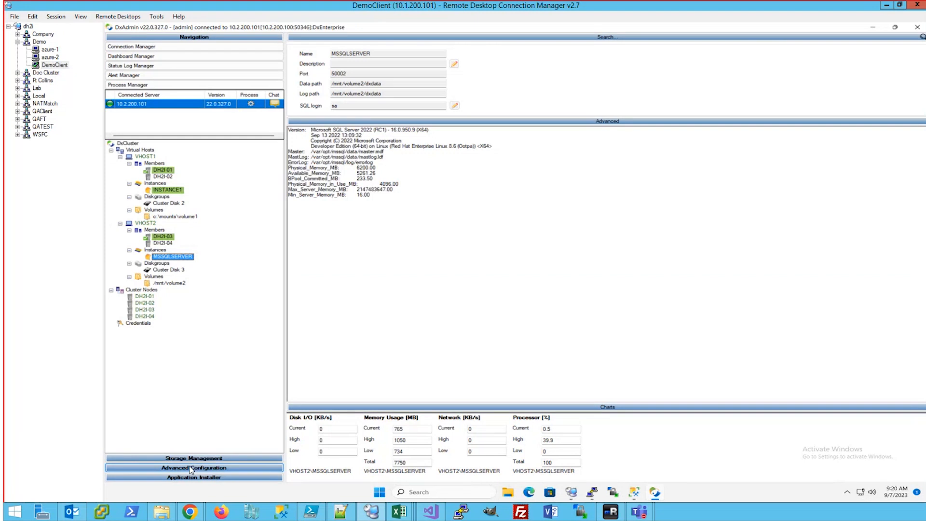
click(193, 468)
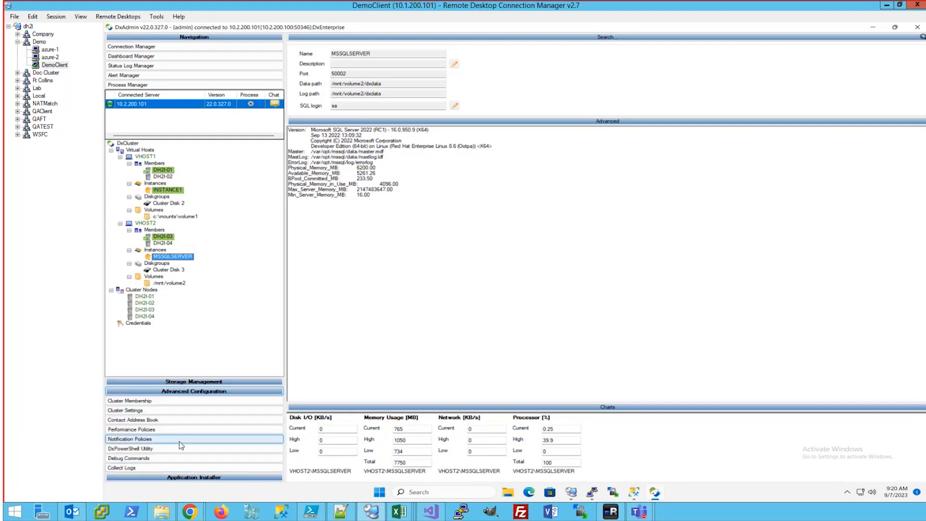
click(144, 402)
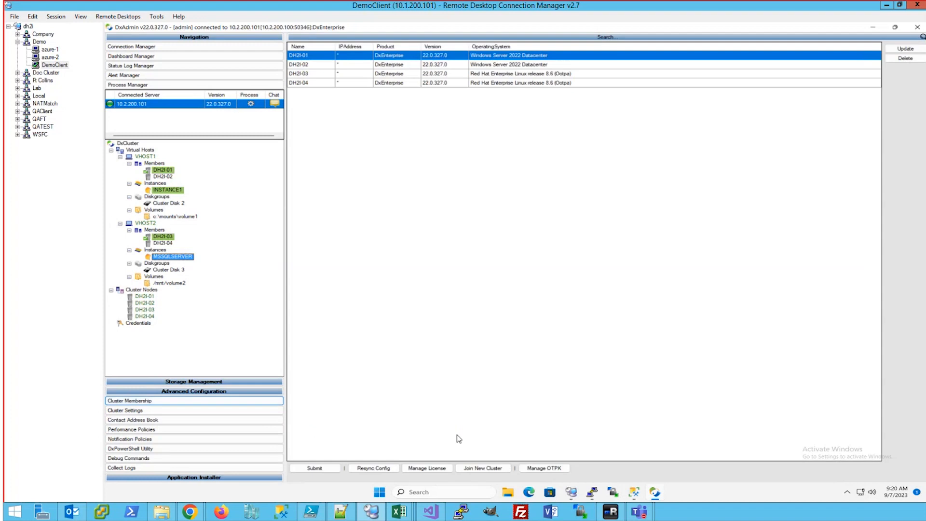
click(544, 468)
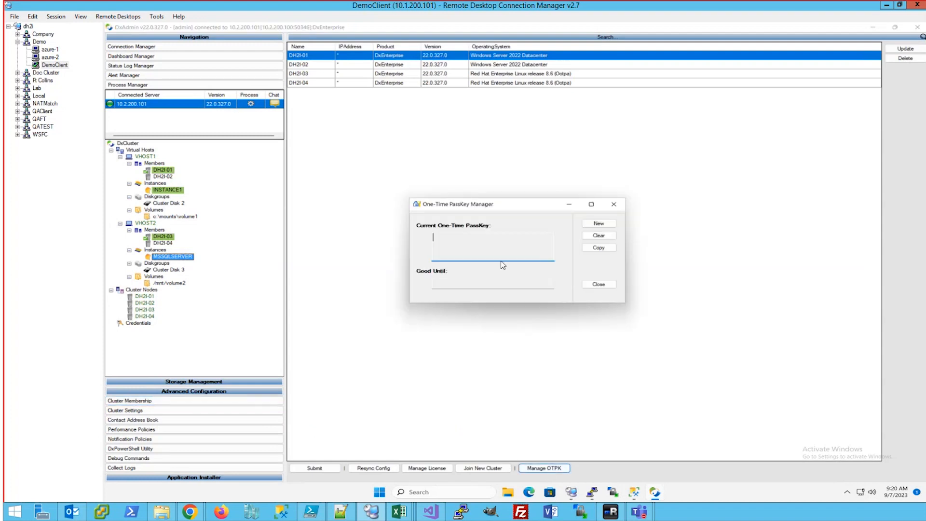
click(598, 224)
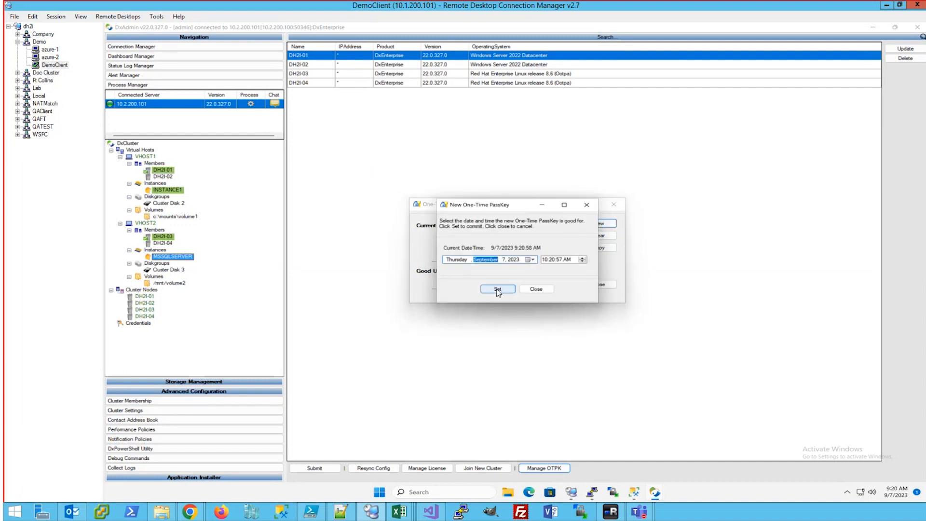
click(497, 290)
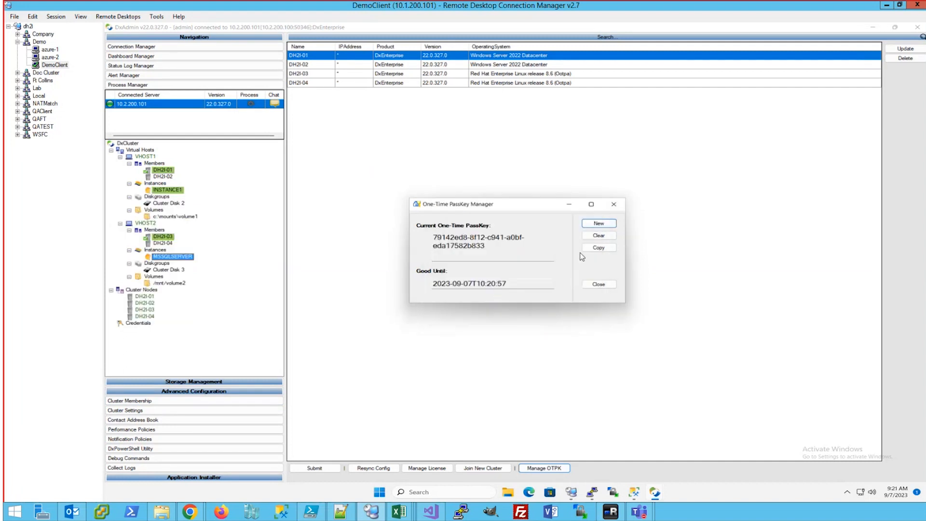
click(598, 247)
Join azure-1 via NAT match agent MATCH.DH2I.COM using the pasted passkey, then switch to azure-2
click(47, 49)
double_click(122, 133)
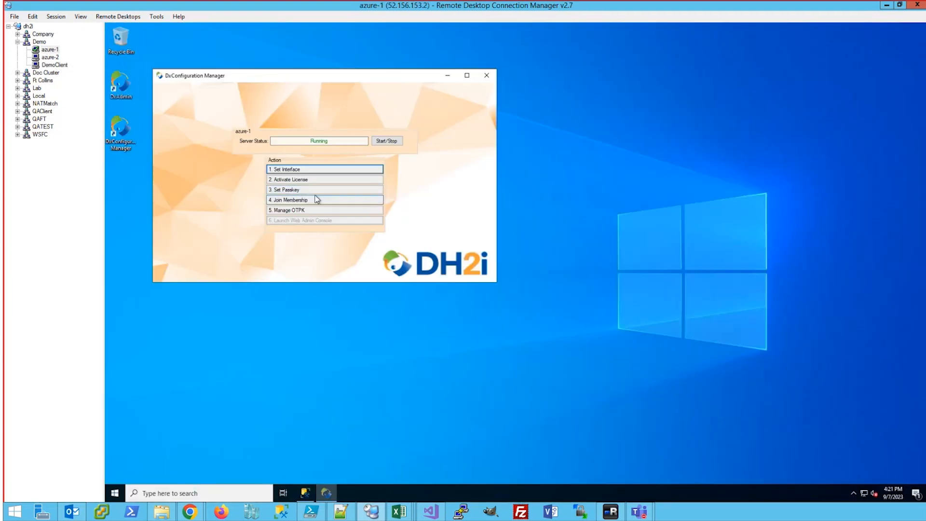
click(301, 202)
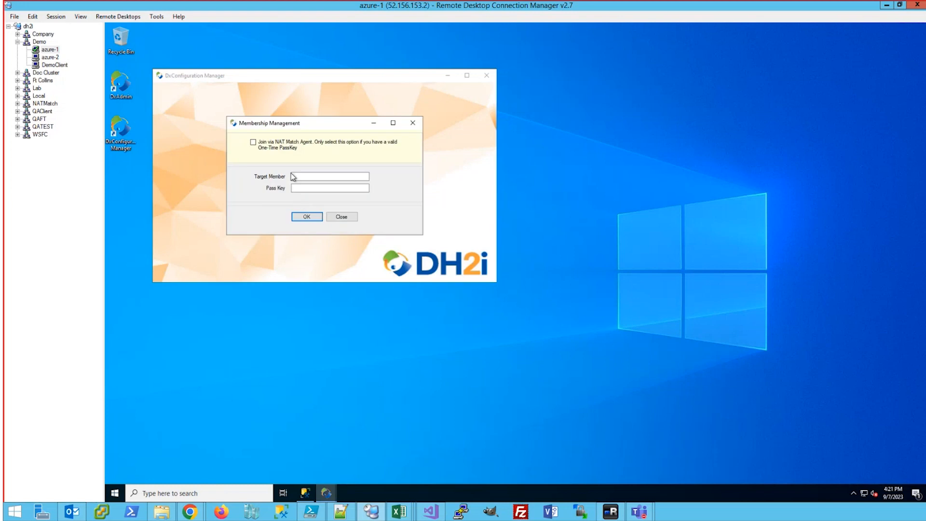
click(257, 147)
click(307, 188)
key(ctrl+v)
click(308, 215)
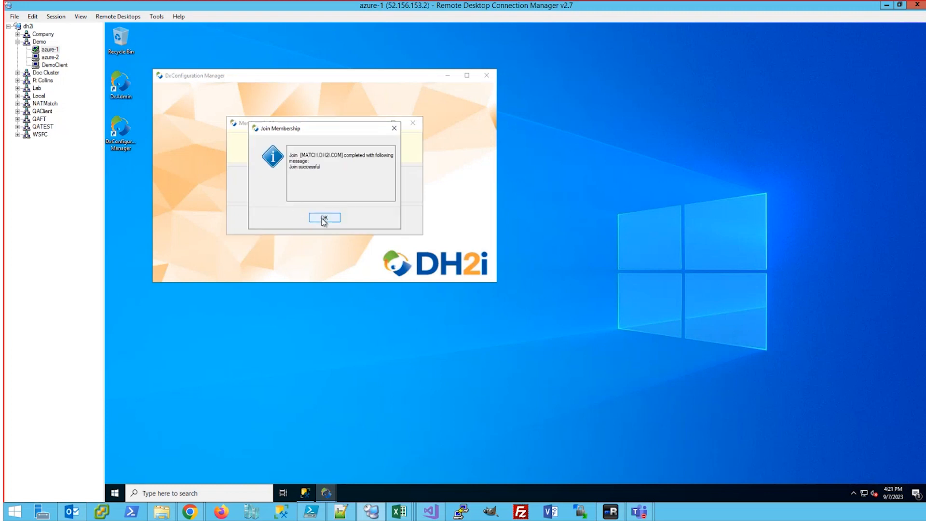
click(324, 217)
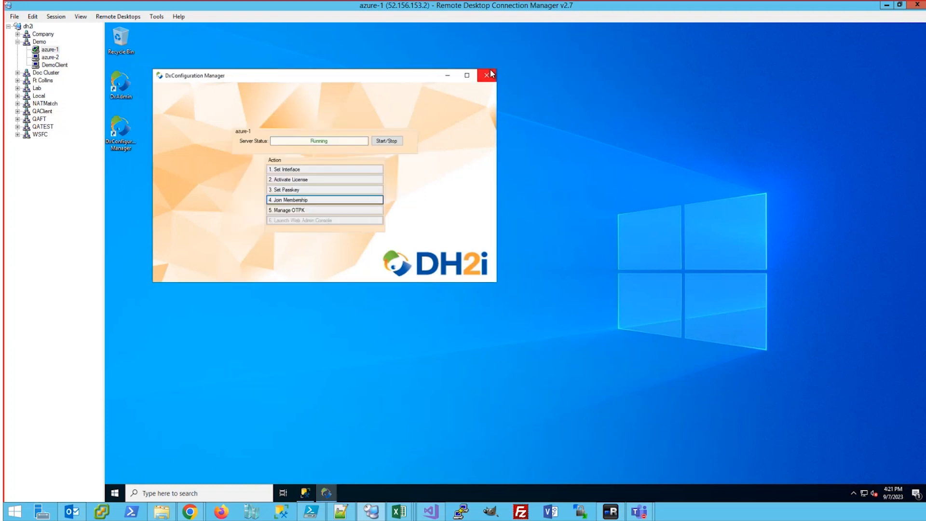
click(487, 74)
click(55, 59)
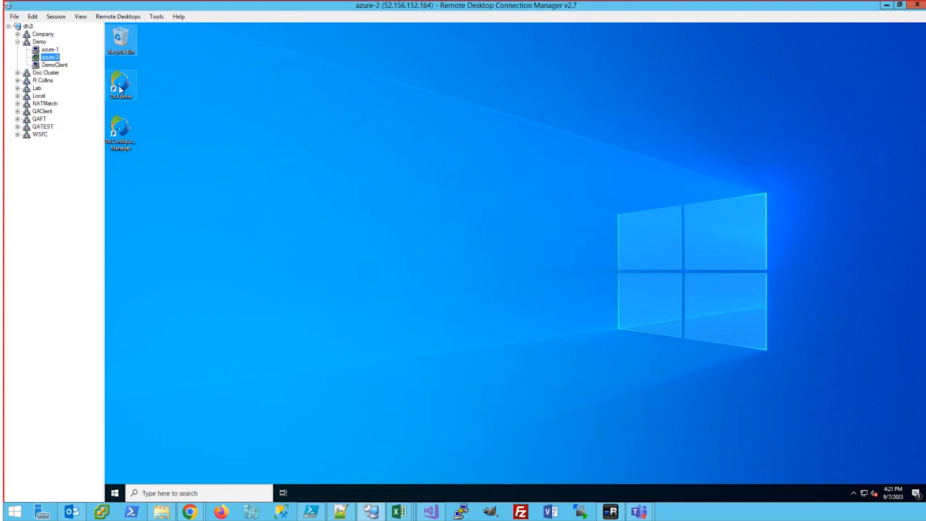
Join azure-2 via MATCH.DH2I.COM with the pasted passkey and close DxConfiguration Manager after success
double_click(122, 141)
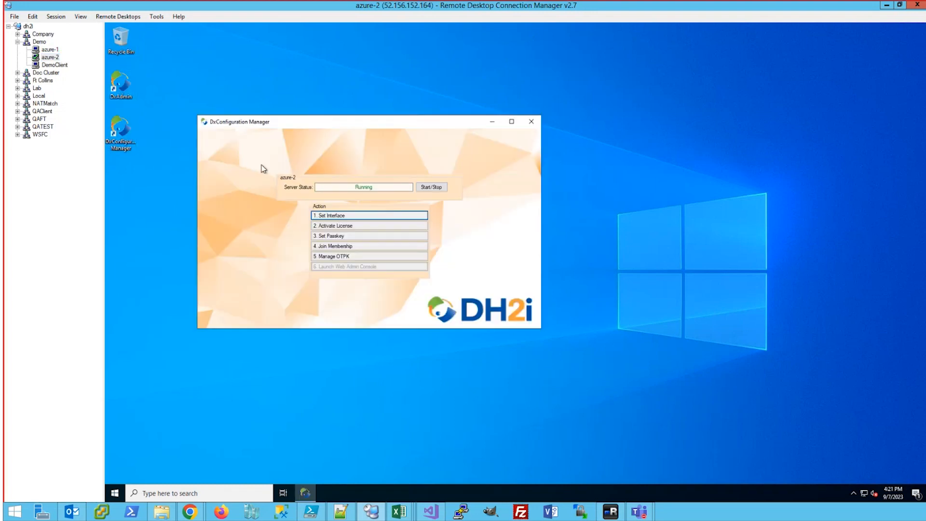
click(336, 247)
click(297, 188)
click(346, 235)
key(ctrl+v)
click(350, 263)
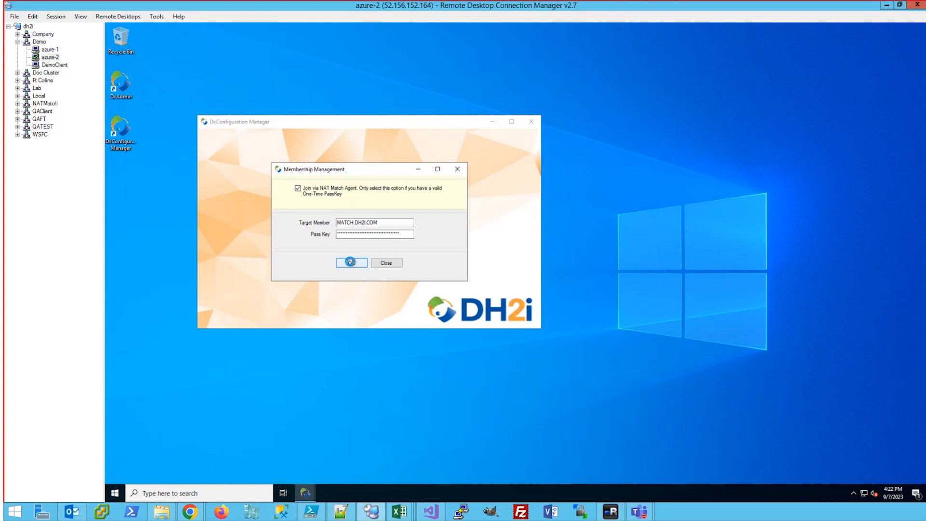
click(350, 262)
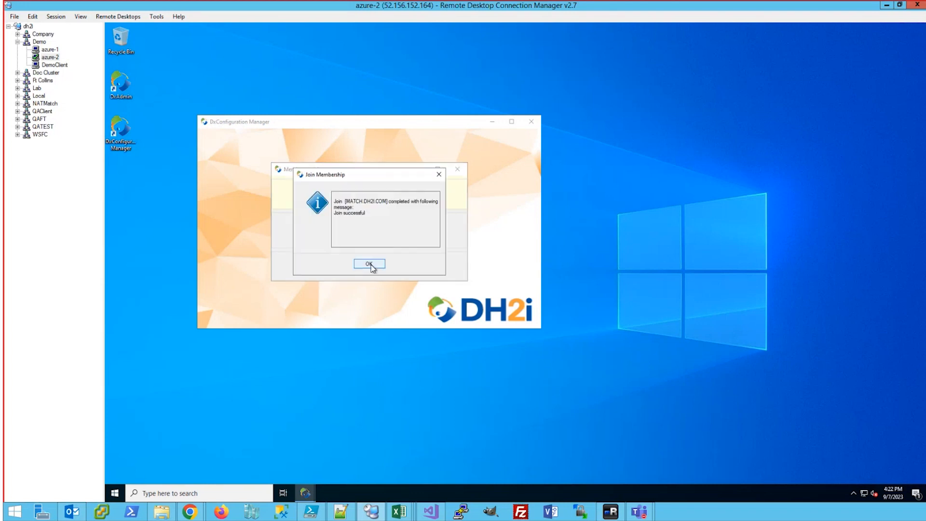
click(369, 262)
click(531, 121)
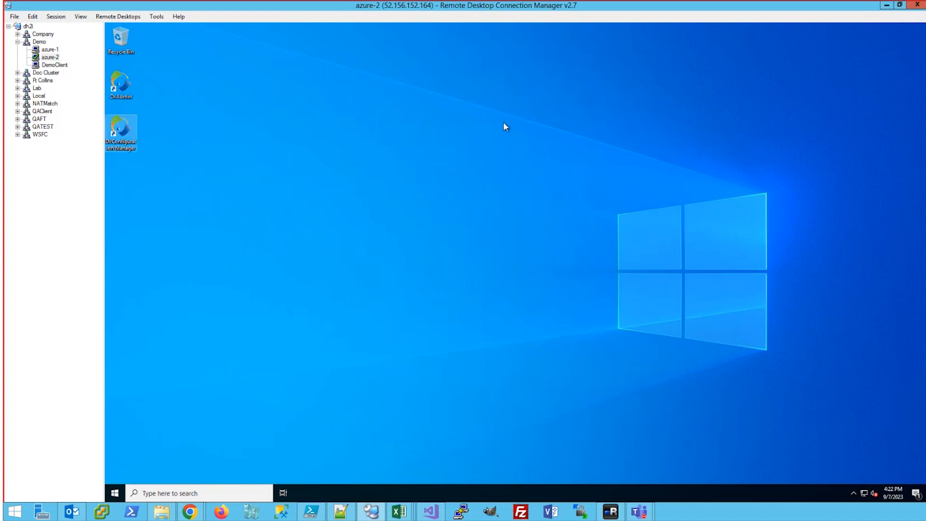
In the DemoClient session, dismiss the passkey window and copy DH2I-01's license key in License Manager
click(62, 64)
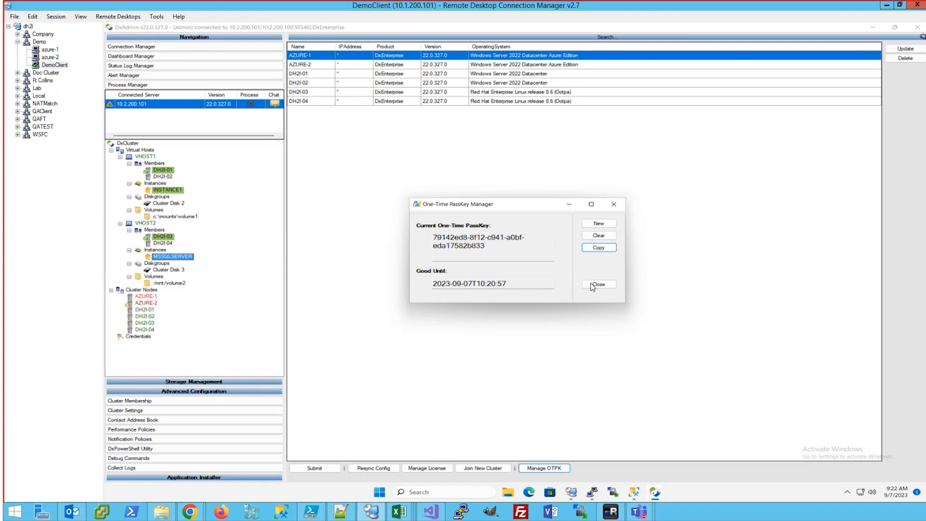
click(598, 285)
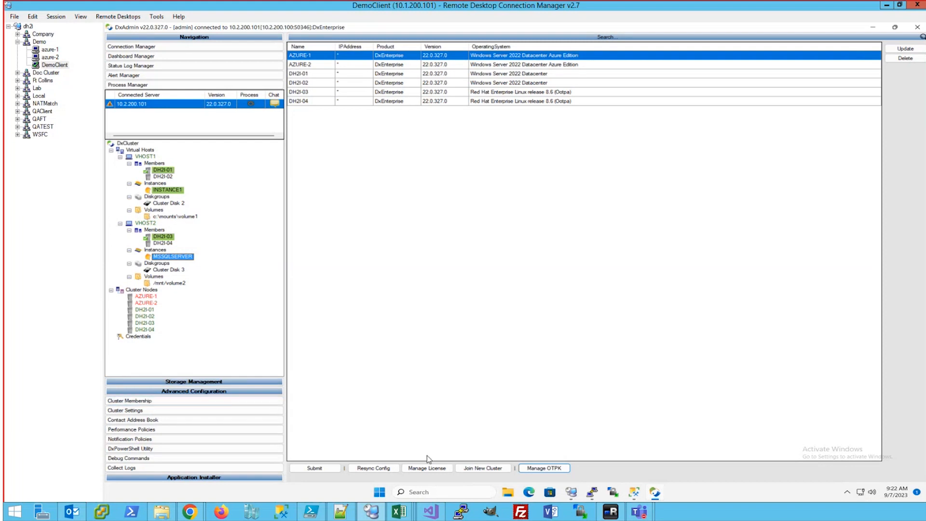
click(427, 468)
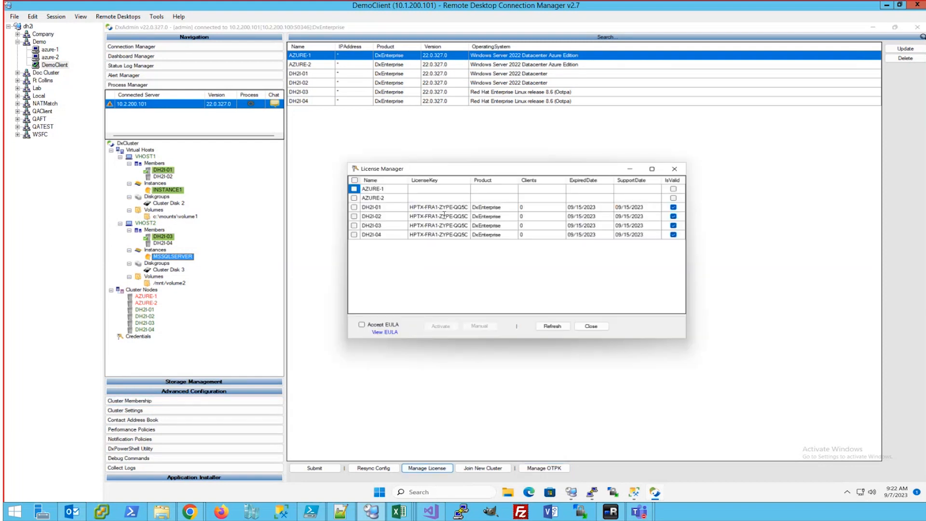
click(437, 207)
click(437, 207)
Paste the copied license key into AZURE-1's and AZURE-2's license key cells
click(435, 188)
click(436, 189)
key(ctrl+v)
click(431, 197)
click(432, 198)
key(ctrl+v)
Check AZURE-1 and AZURE-2, accept the EULA, activate their licenses and close License Manager
click(355, 189)
click(354, 198)
click(364, 326)
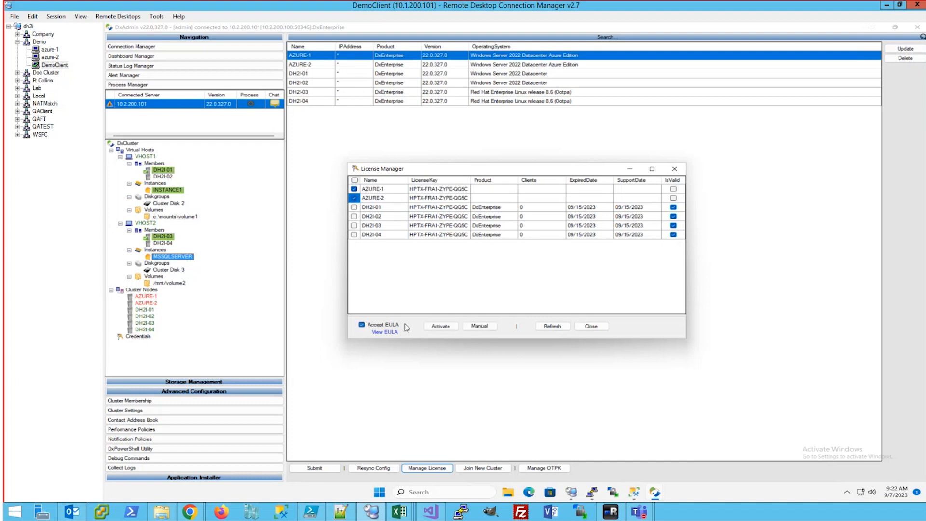
click(440, 326)
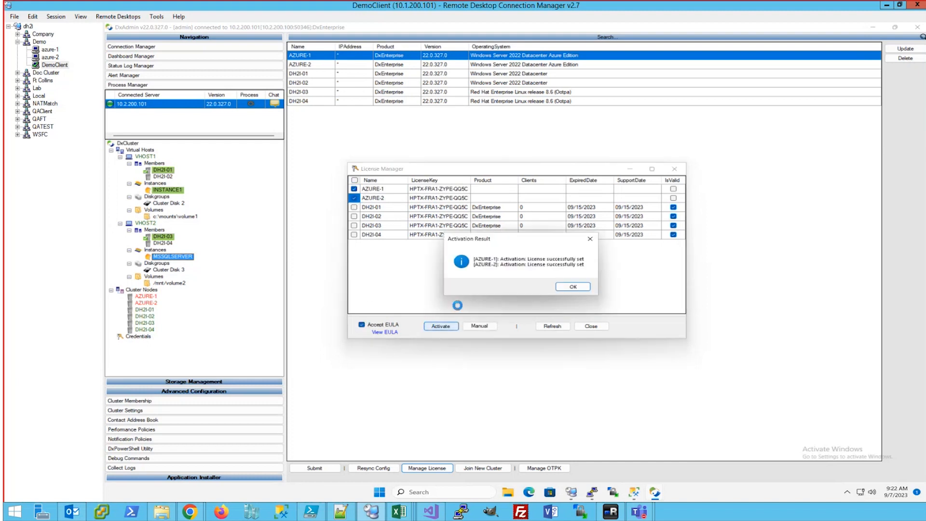
click(570, 288)
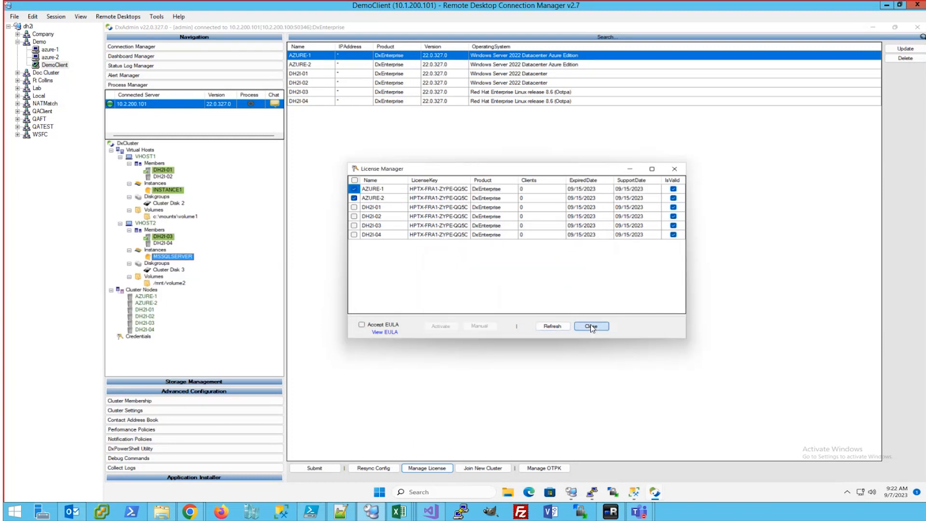
click(592, 326)
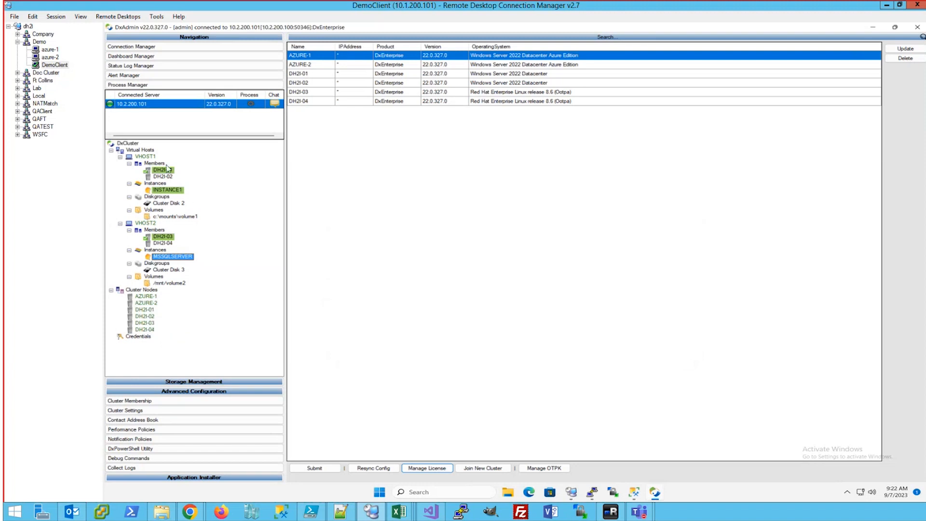
Create virtual host VHOST3 at 127.0.0.1 with members AZURE-1 and AZURE-2
right_click(142, 151)
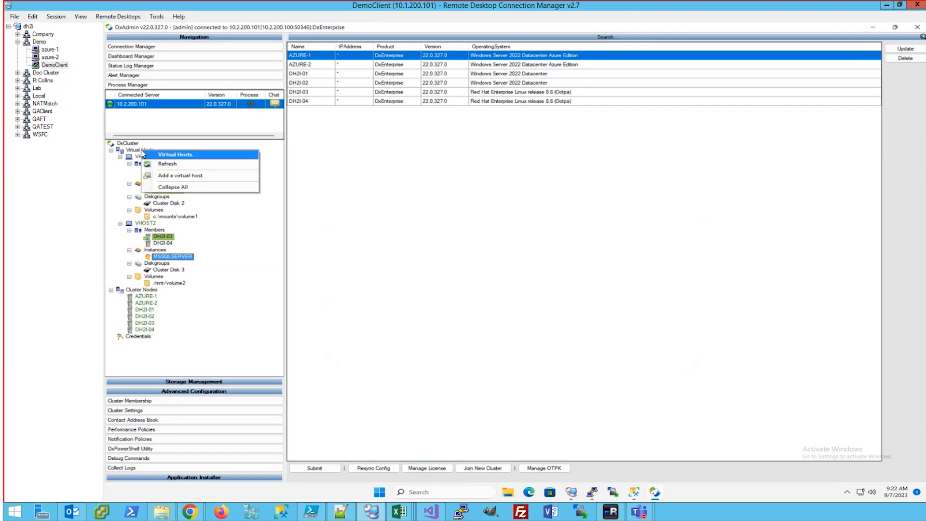
click(177, 176)
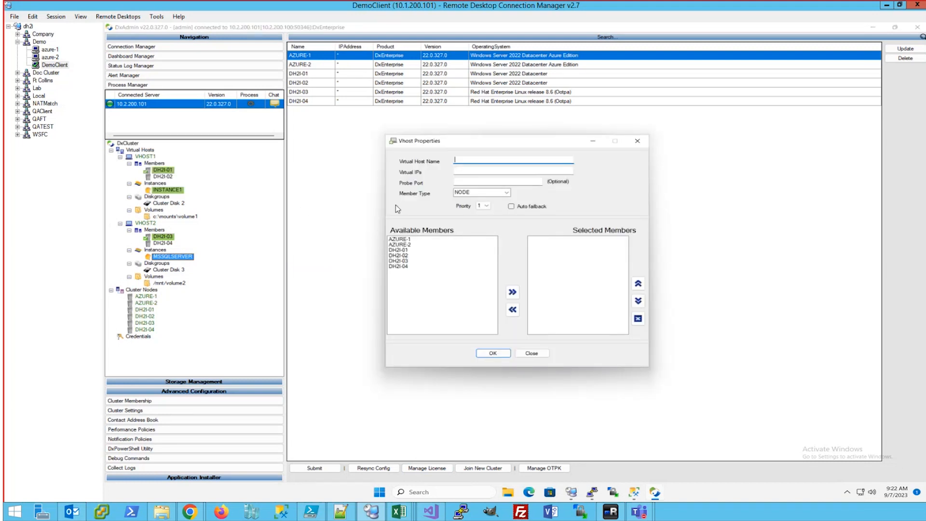
text(VHOST3)
key(Tab)
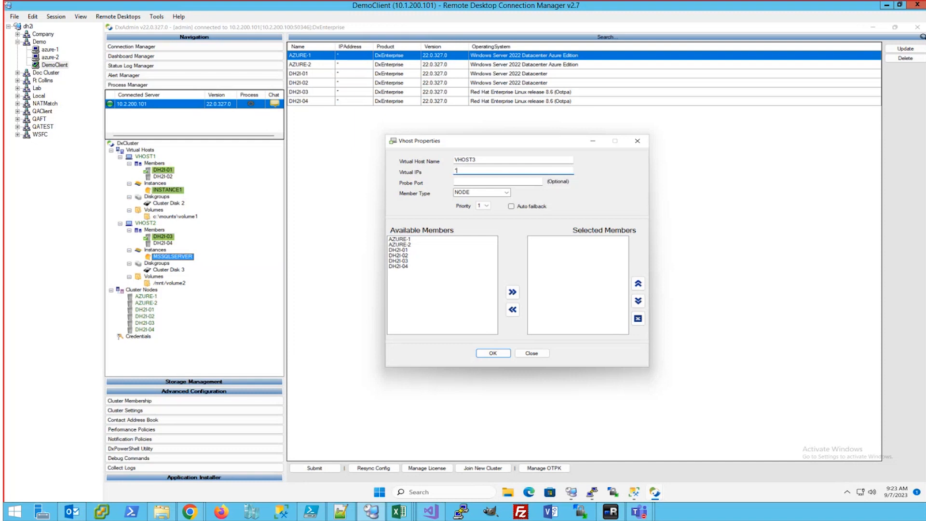
text(27.0.0.1)
double_click(400, 239)
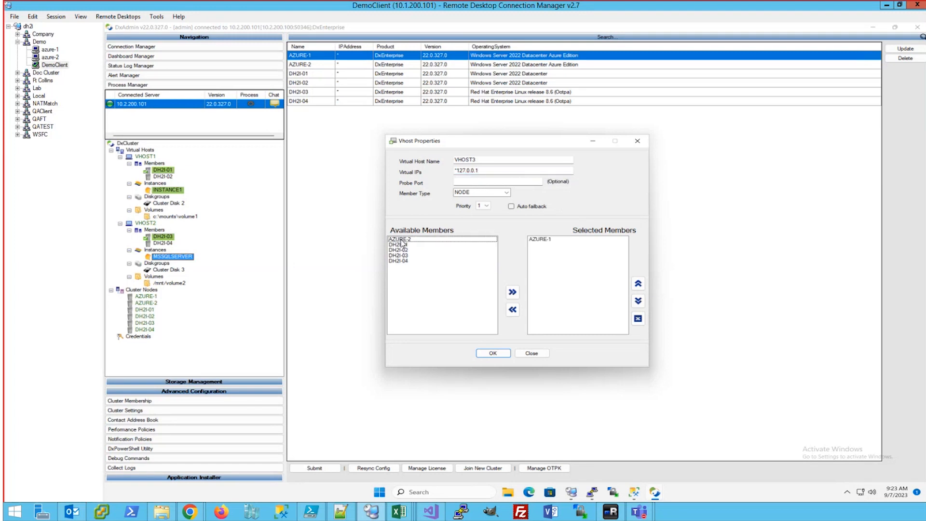
double_click(400, 239)
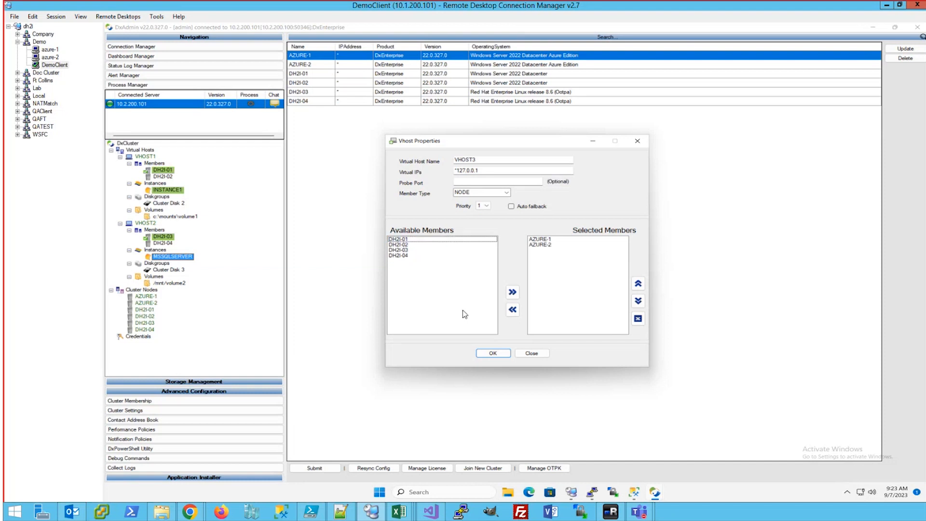
click(492, 355)
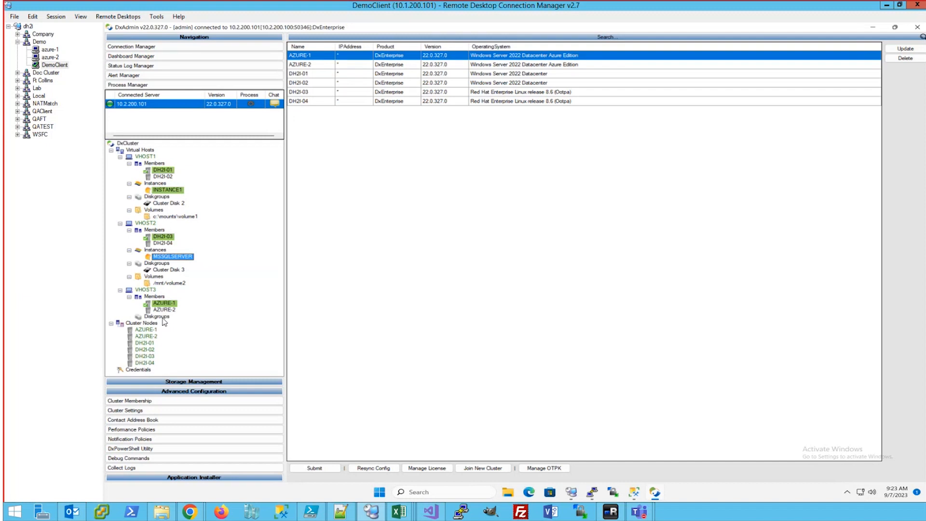
Create a volume on AZURE-1's unallocated Cluster Disk 1 space in Storage Management
click(189, 381)
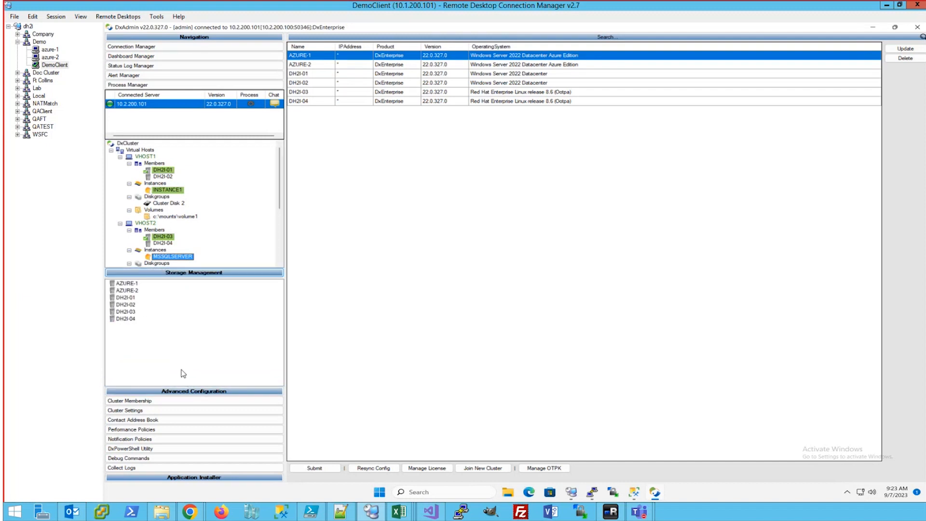
click(126, 283)
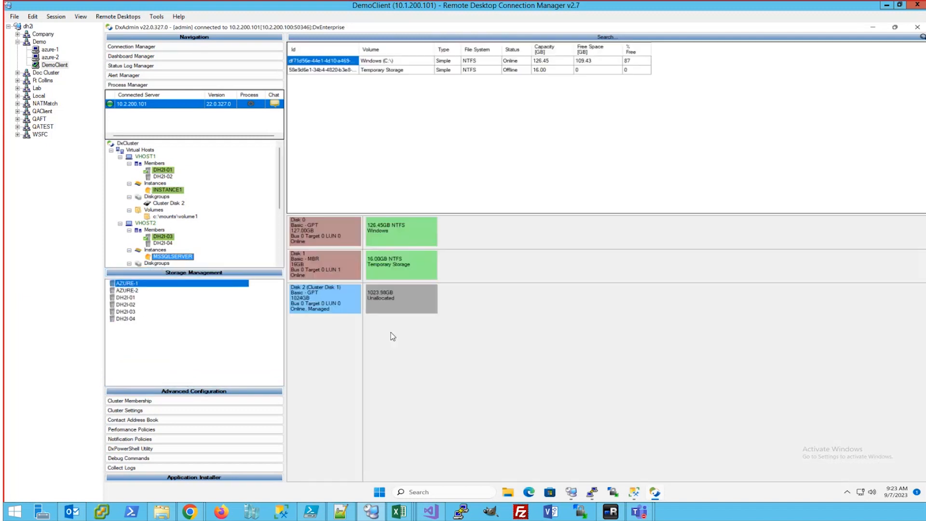
right_click(391, 302)
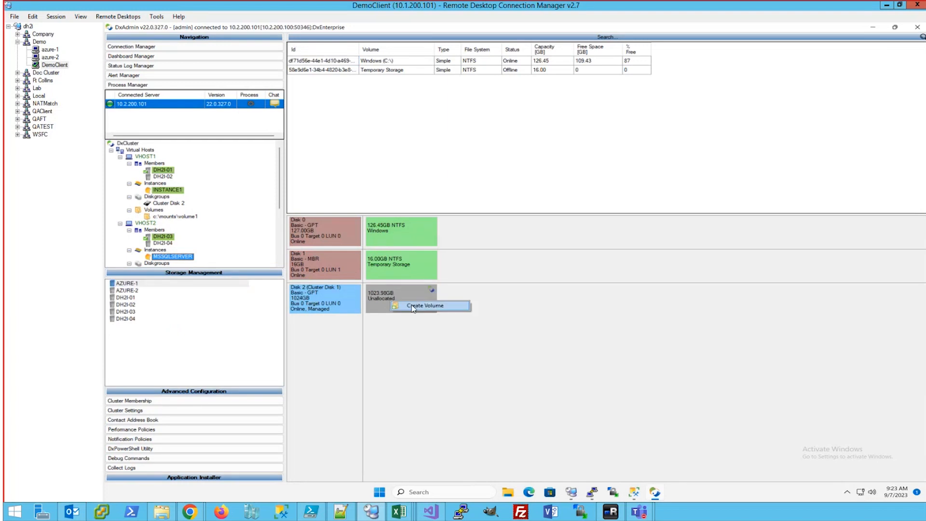
click(410, 305)
click(487, 299)
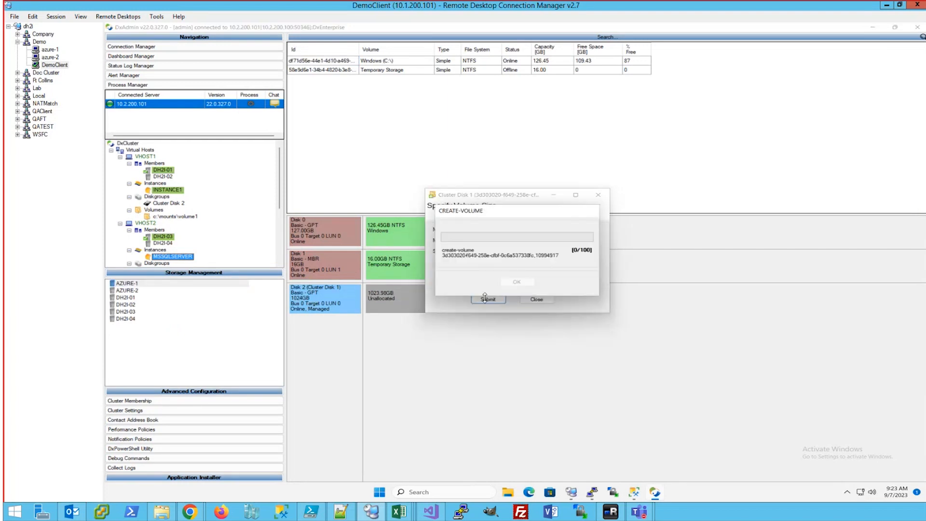
click(513, 283)
Format the new 1023.98 GB volume as volume3 with 65536 block size and confirm
right_click(405, 298)
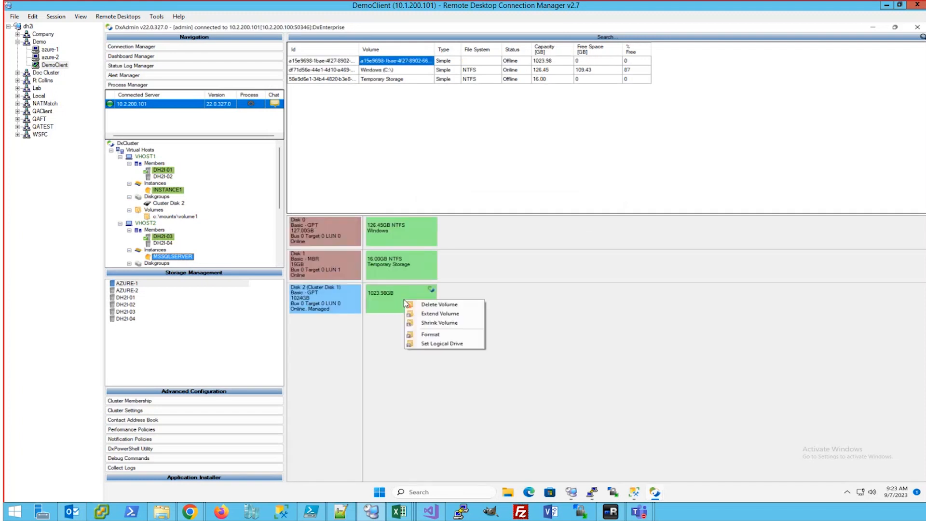
click(428, 334)
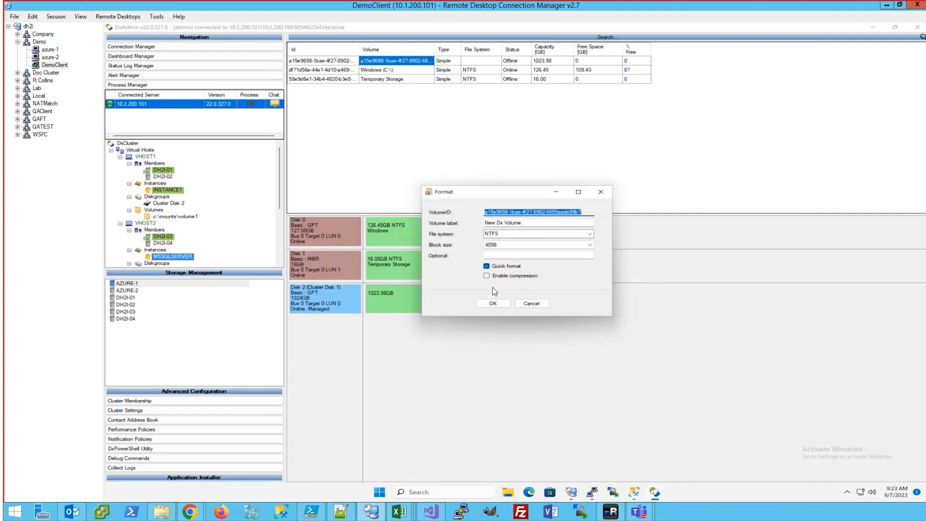
key(Tab)
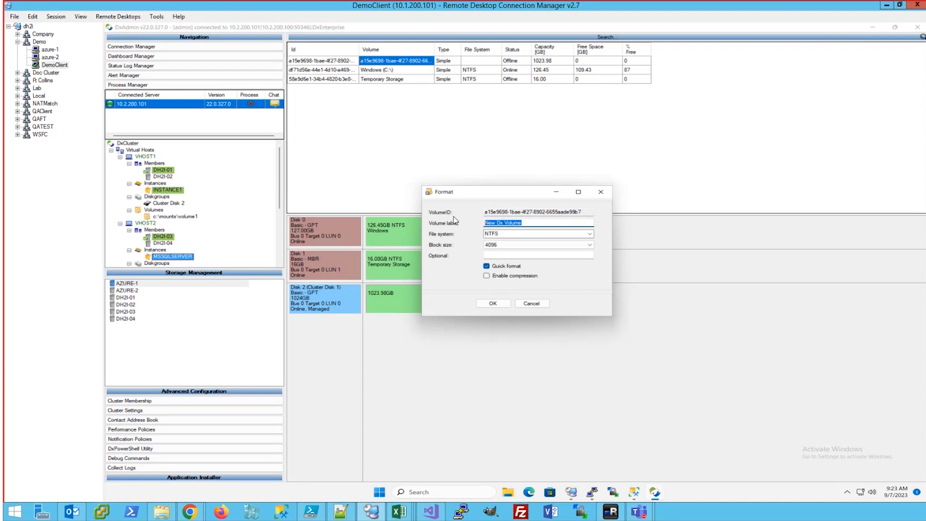
text(volume3)
click(512, 244)
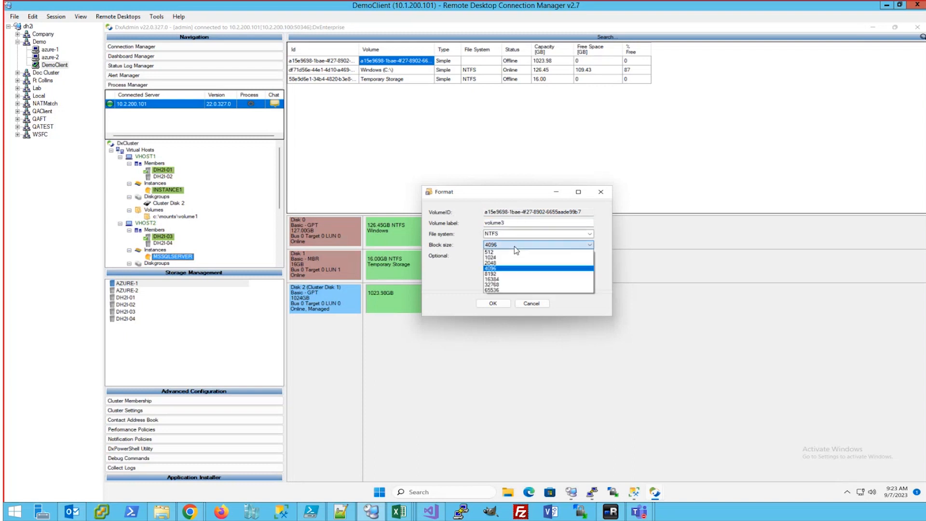
click(509, 289)
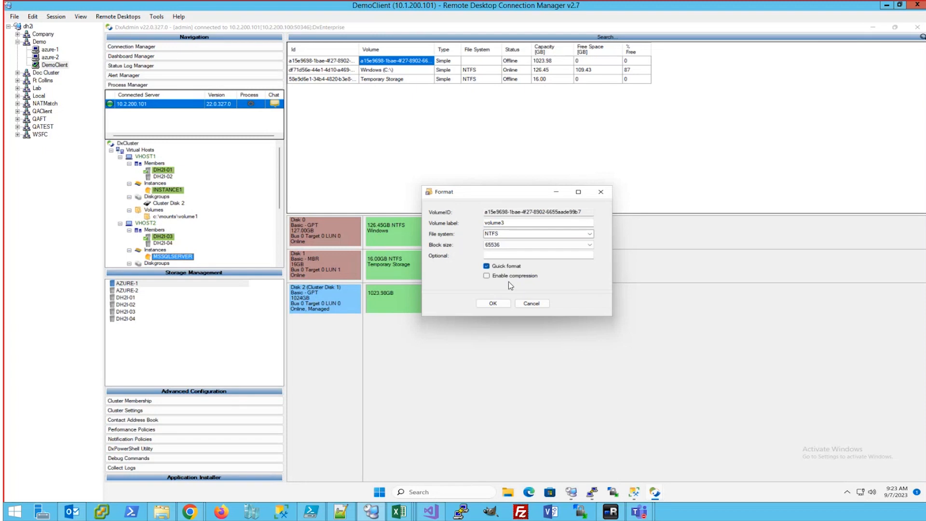
click(493, 304)
click(554, 288)
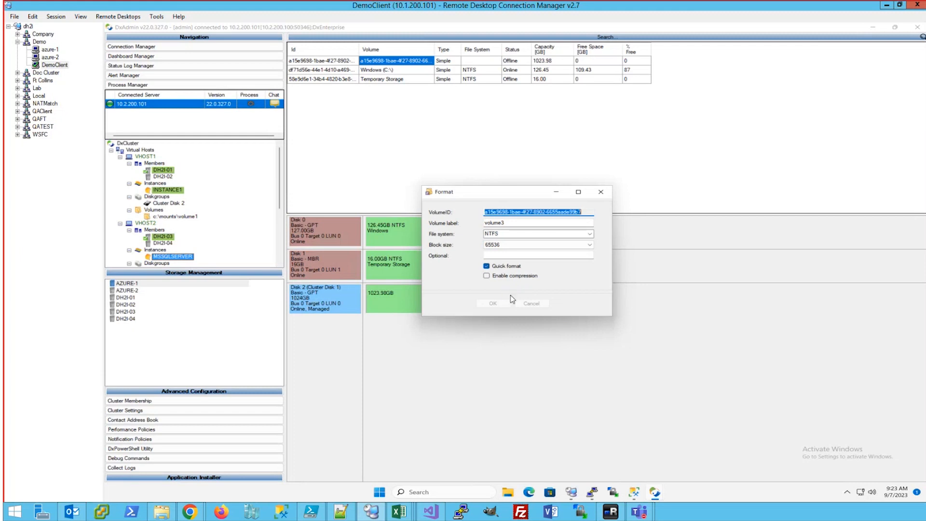
Mount volume3 into the empty folder c:\mounts\volume3 and return to the full cluster tree
right_click(400, 295)
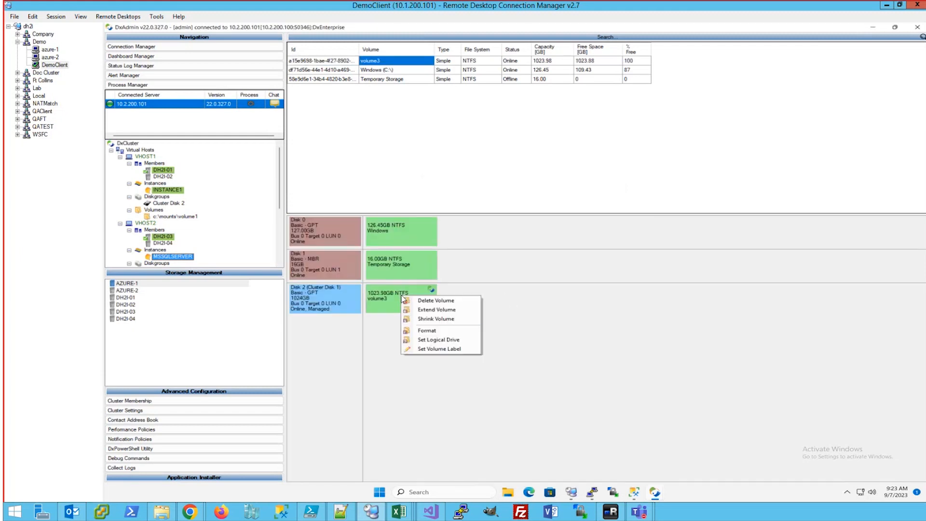
click(432, 333)
click(604, 195)
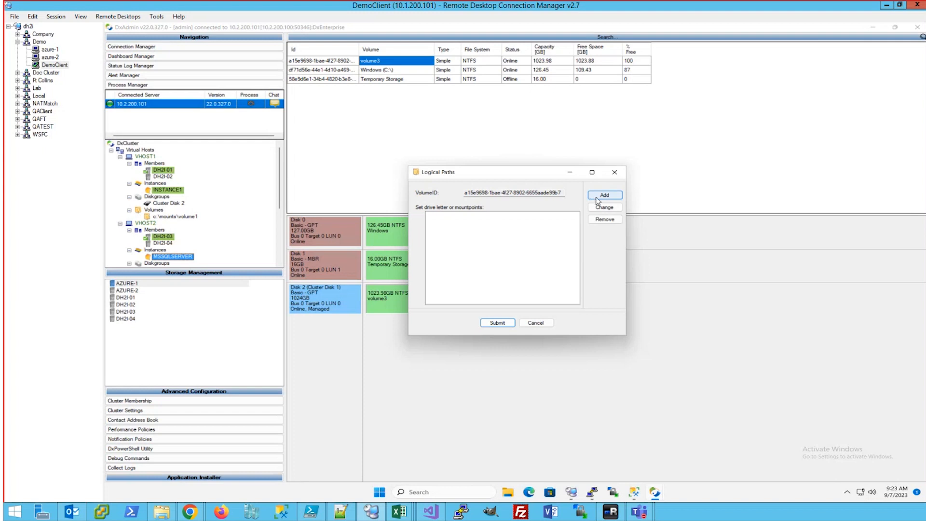
click(459, 247)
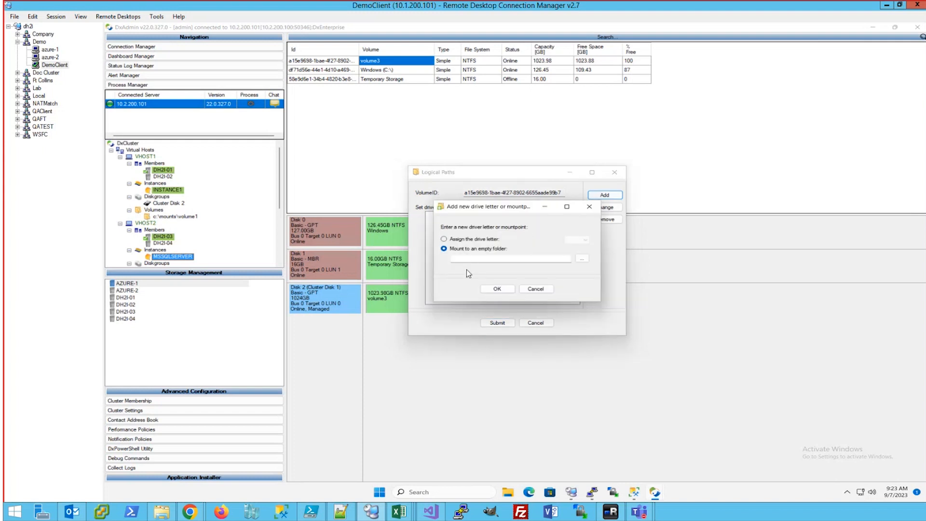
click(469, 259)
text(c:\mounts\volume3)
click(501, 288)
click(497, 321)
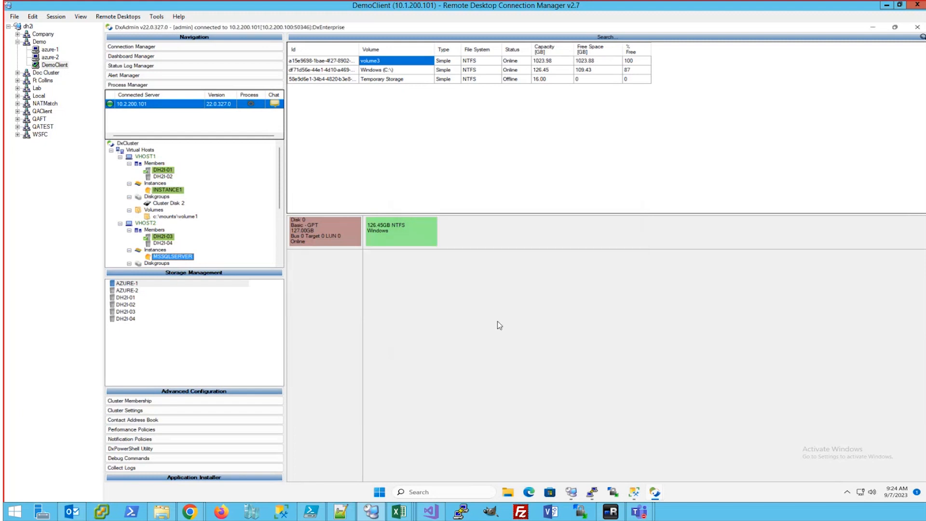
click(221, 279)
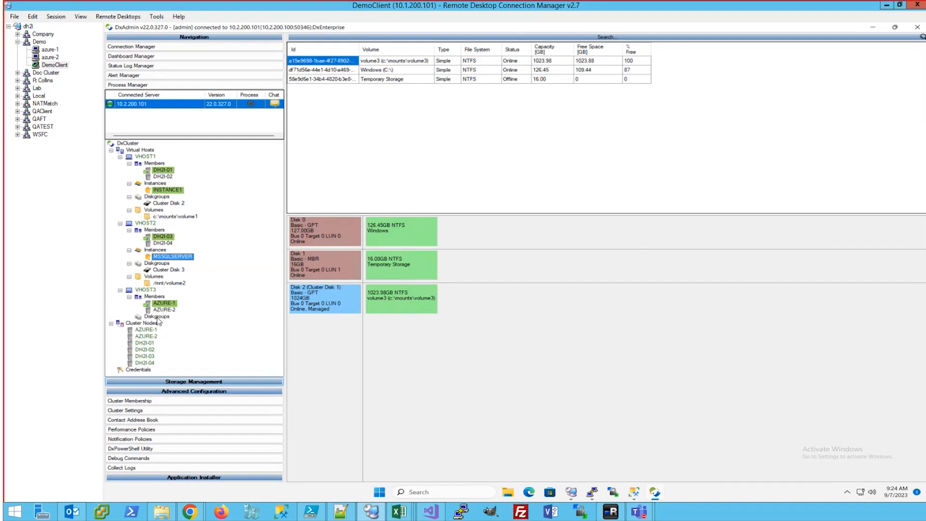
Add the 1024 GB Cluster Disk 1 to VHOST3's diskgroup and submit
right_click(157, 318)
click(192, 341)
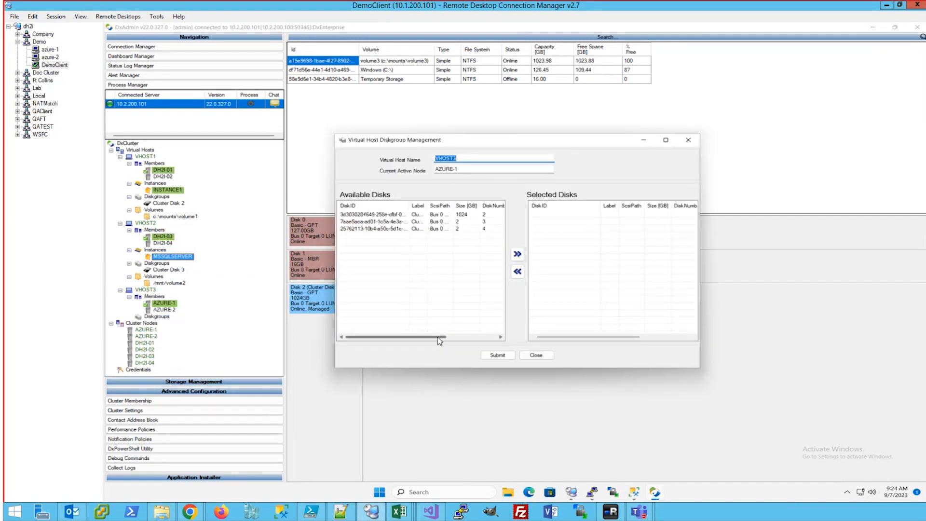
drag(439, 337, 508, 339)
double_click(473, 214)
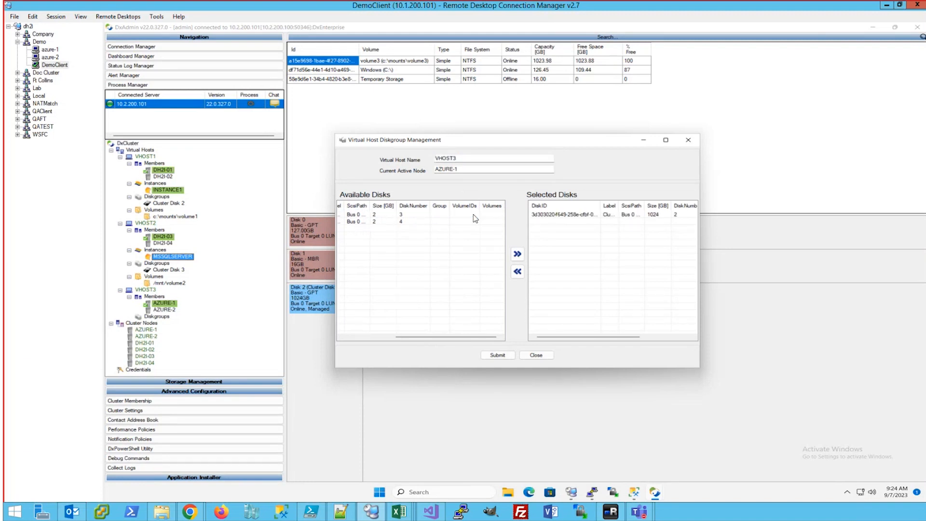
click(497, 354)
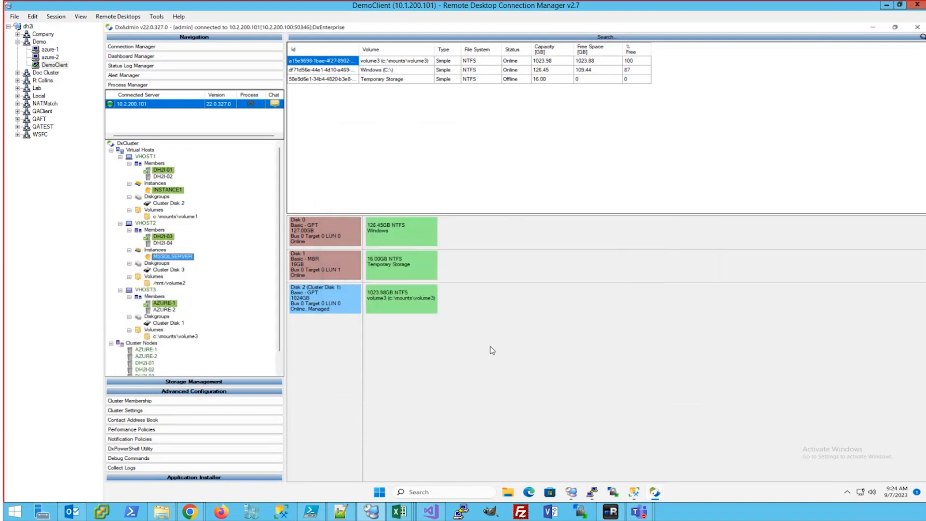
Add SQL instance SQL2022 to VHOST3 on port 50003 with data path c:\mounts\volume3\dxdata
right_click(151, 290)
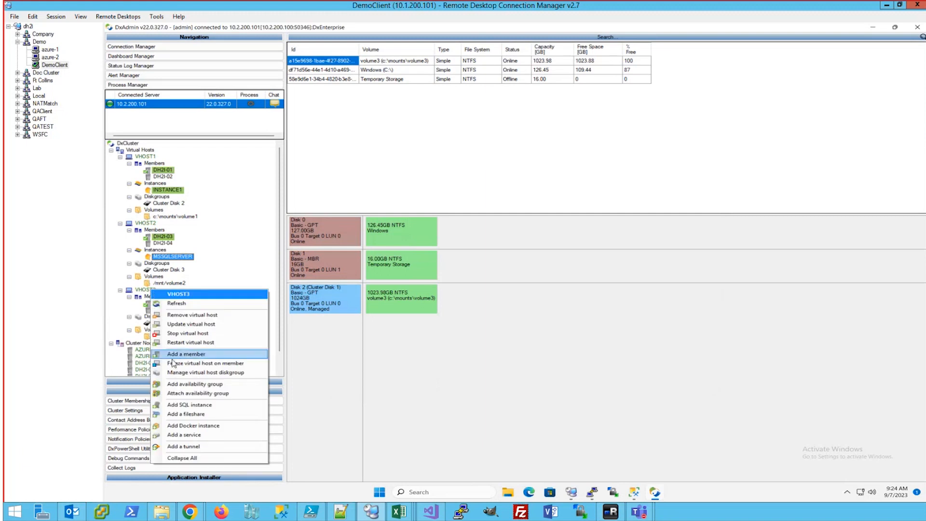
click(185, 405)
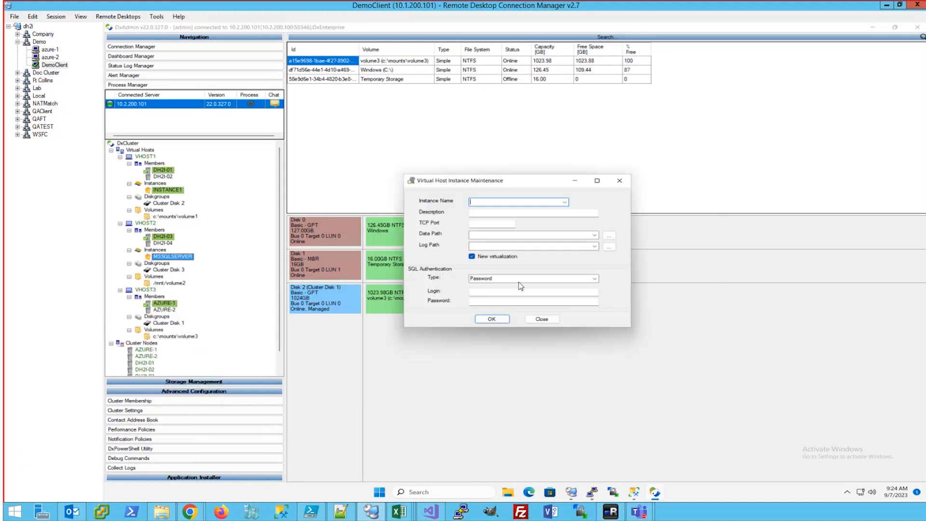
click(564, 201)
click(543, 211)
click(490, 224)
text(50003)
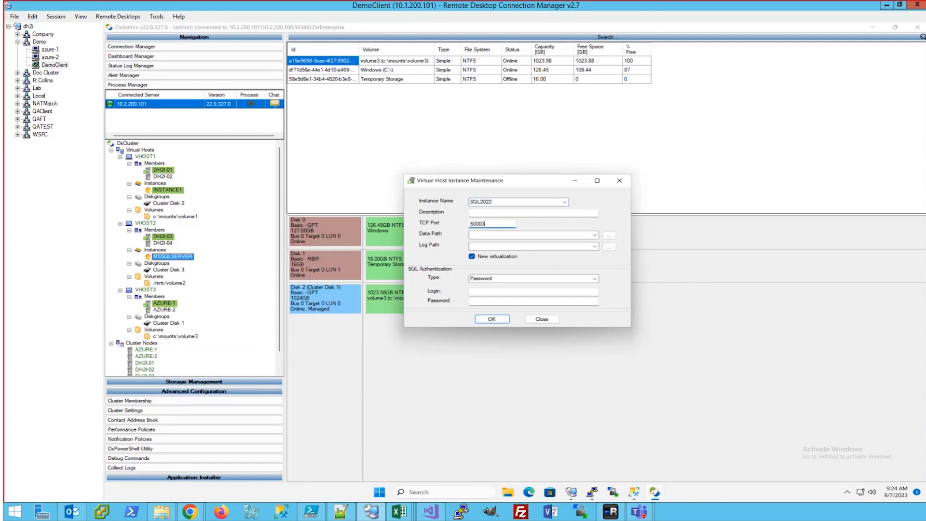
key(Tab)
key(Down)
key(Right)
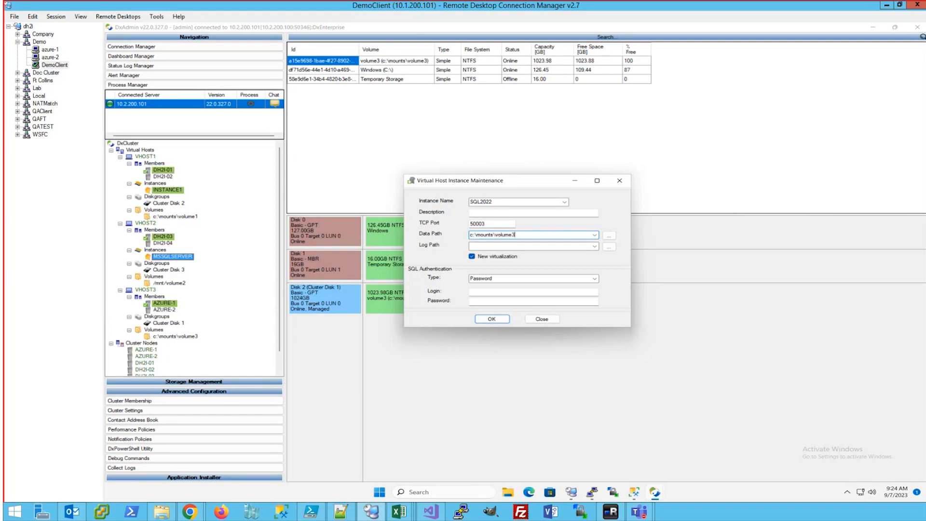
text(\dxdata)
Set log path c:\mounts\volume3\dxlog, log in as sa with the password, and submit
key(Tab)
key(Tab)
key(Tab)
key(shift+Tab)
key(Down)
key(Right)
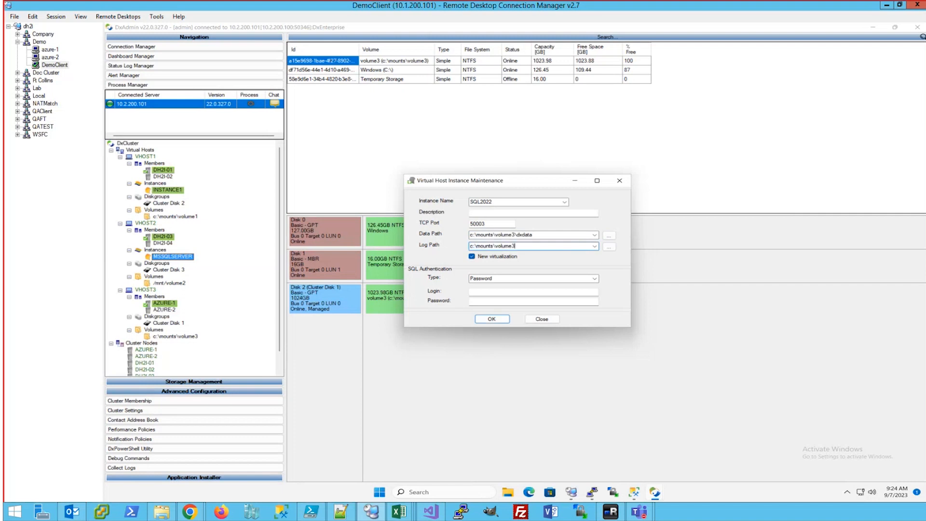
text(\dxlog)
key(Tab)
key(Tab)
key(Tab)
key(Tab)
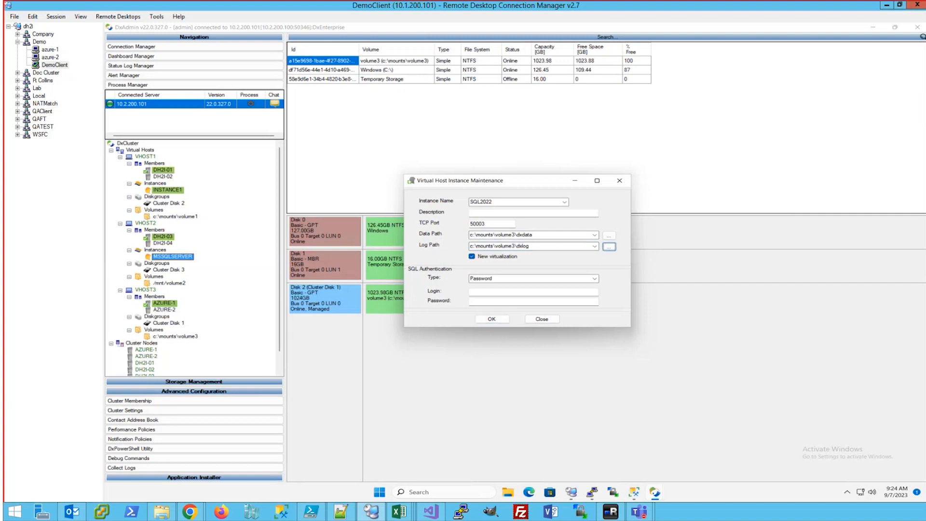
text(sa)
key(Tab)
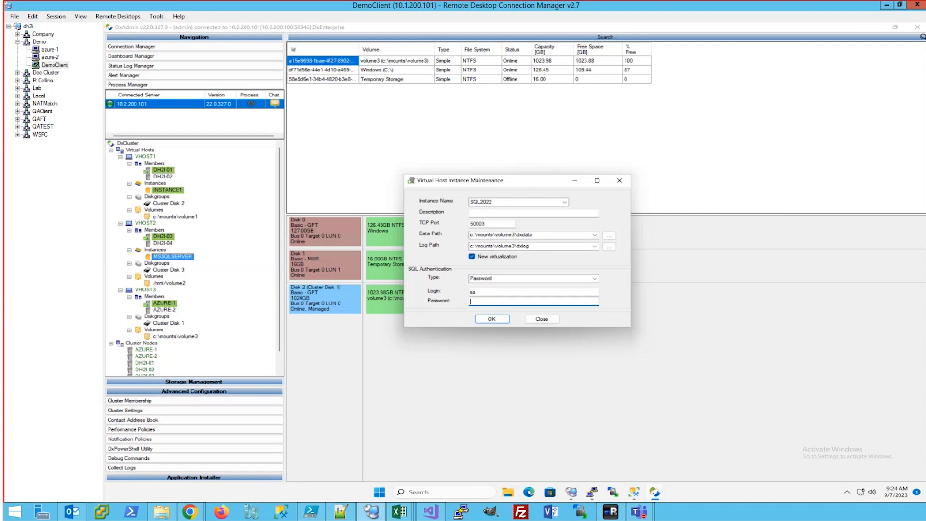
text(•••••••••••••••)
key(Return)
key(Return)
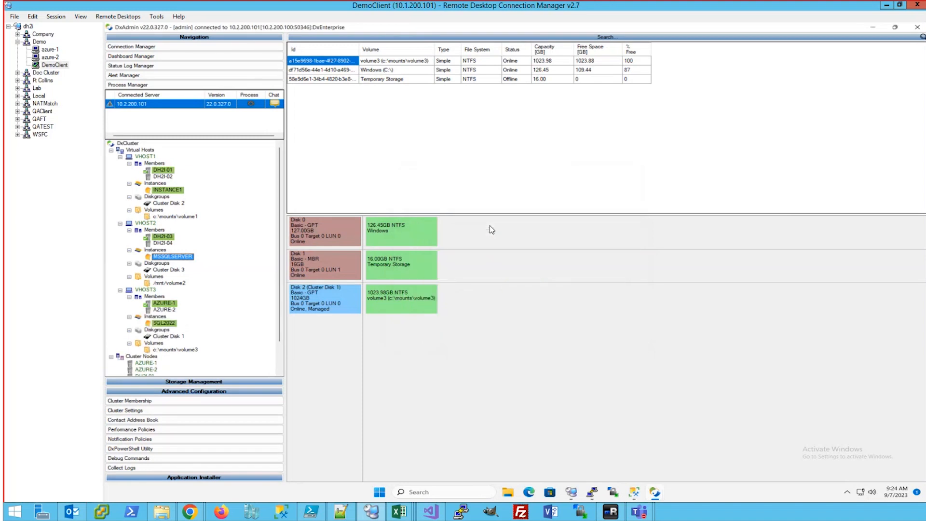
click(206, 391)
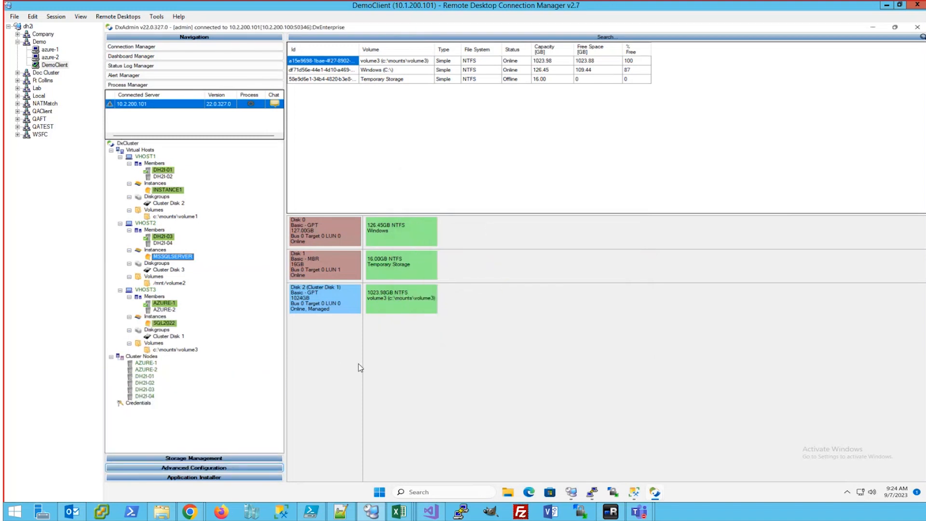
In SSMS, create database prod_db under instance1's Databases, then minimize SSMS
click(634, 493)
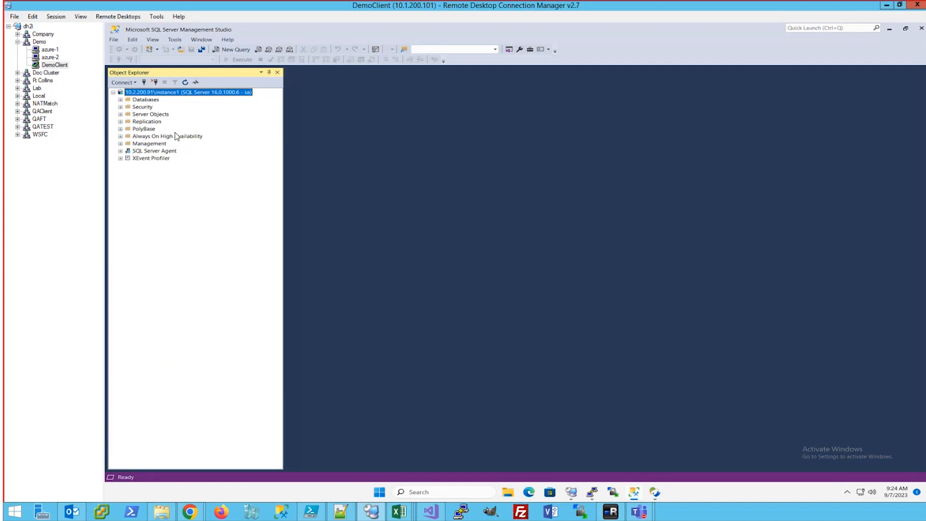
double_click(145, 101)
right_click(146, 101)
click(176, 103)
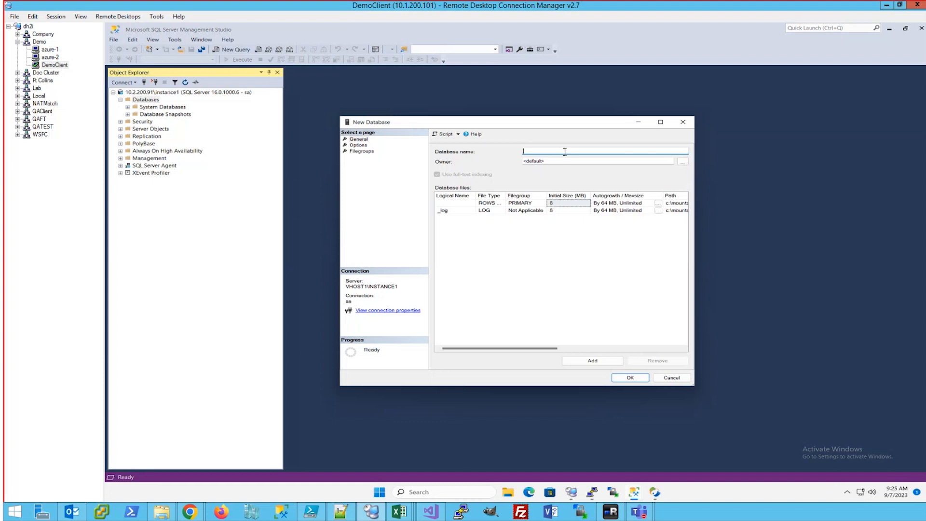
text(prod_db)
click(630, 377)
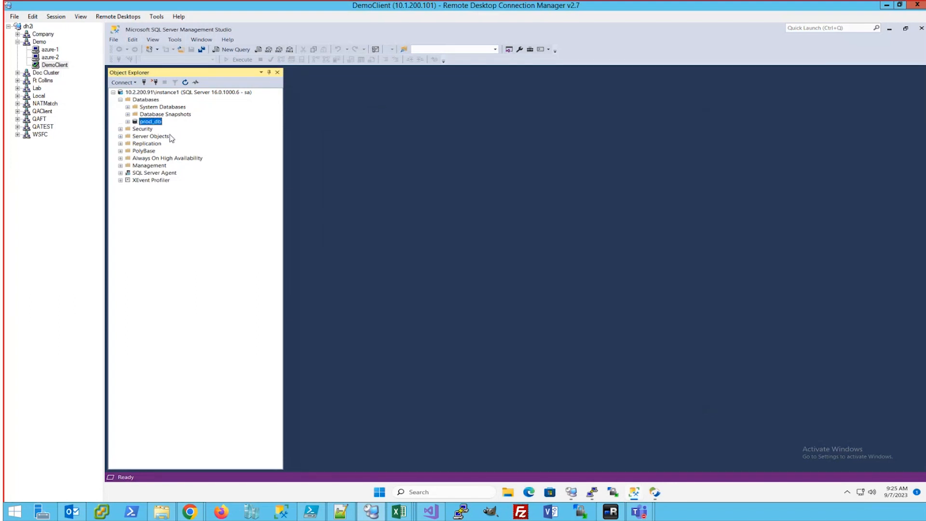
click(889, 29)
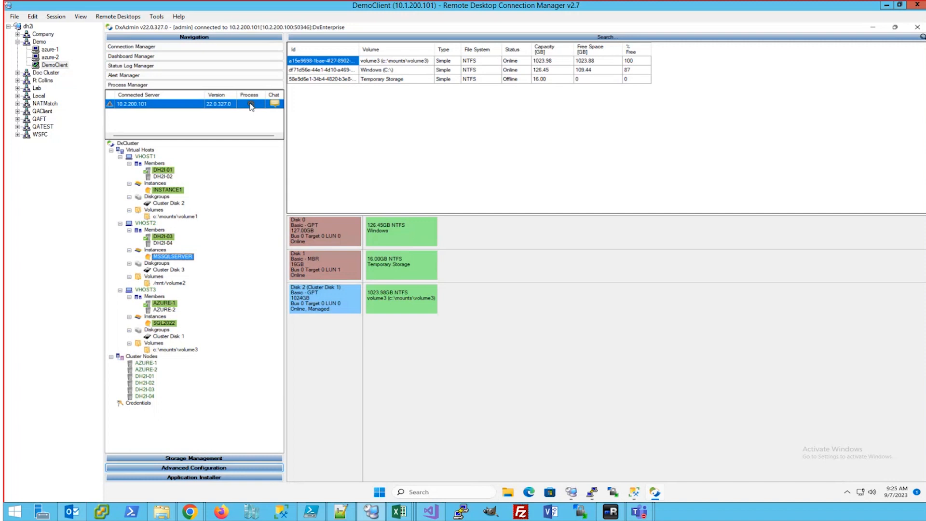
Review the process log for the SQL2022 addition, then make VHOST2 host on member DH2I-04
click(251, 104)
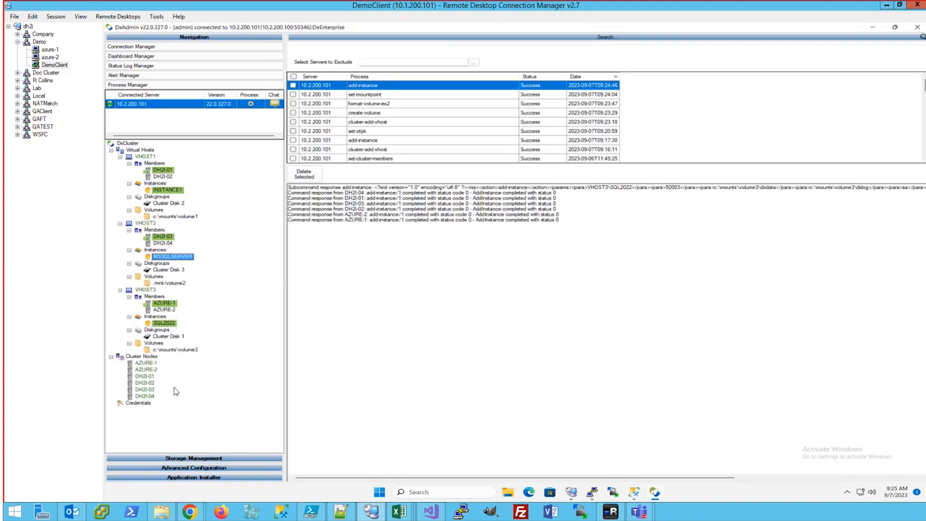
mouse_move(181, 336)
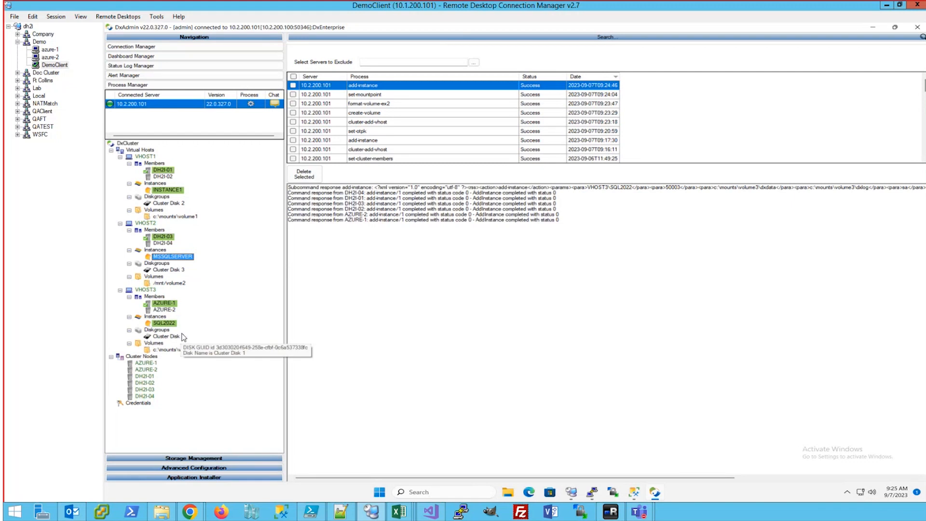
mouse_move(175, 192)
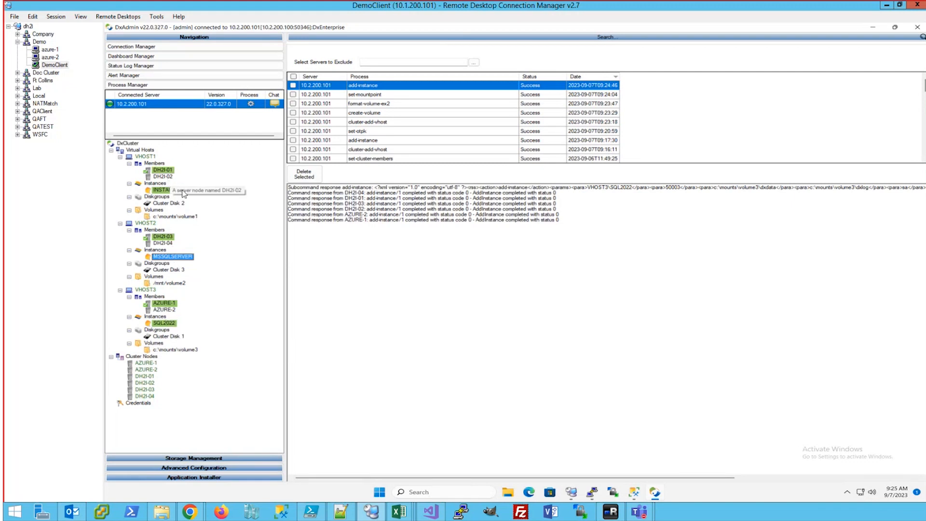
mouse_move(169, 263)
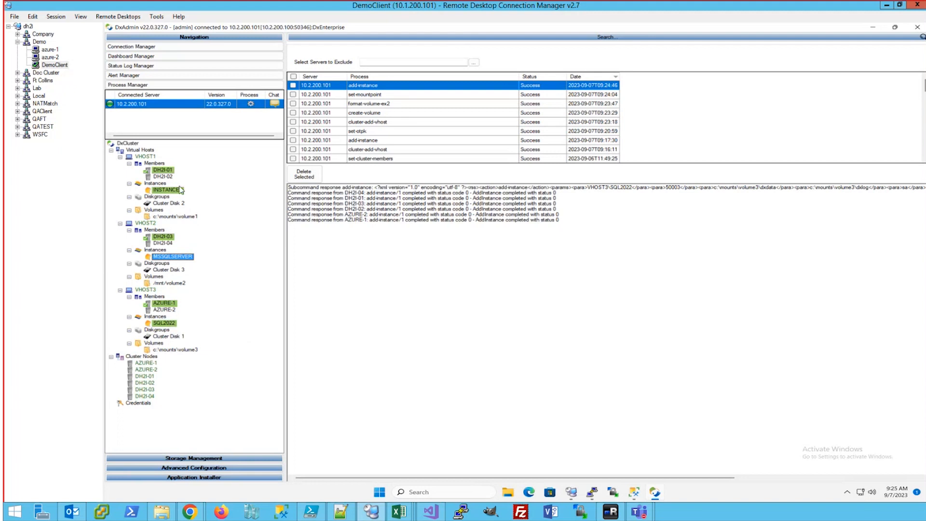
mouse_move(163, 246)
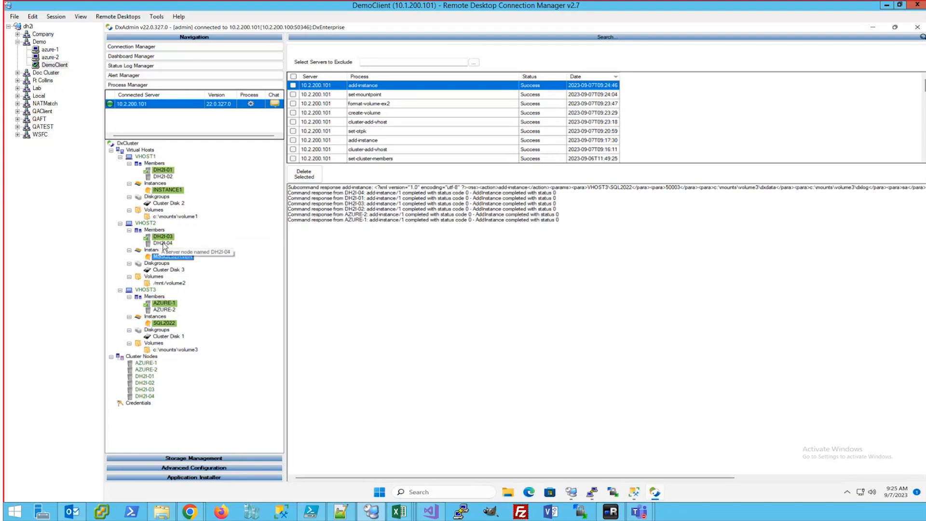
right_click(163, 246)
click(195, 280)
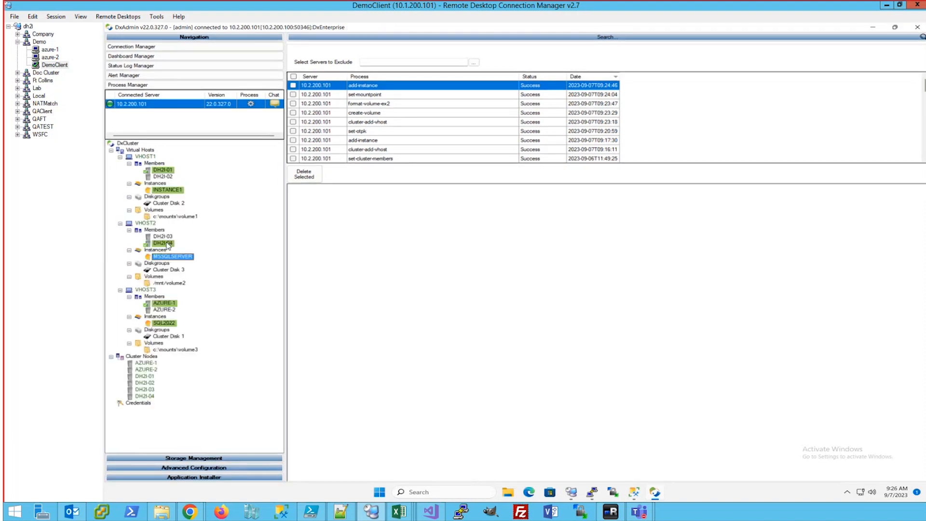
Inspect VHOST2's MSSQLSERVER instance details, then move VHOST2 back to member DH2I-03
click(172, 257)
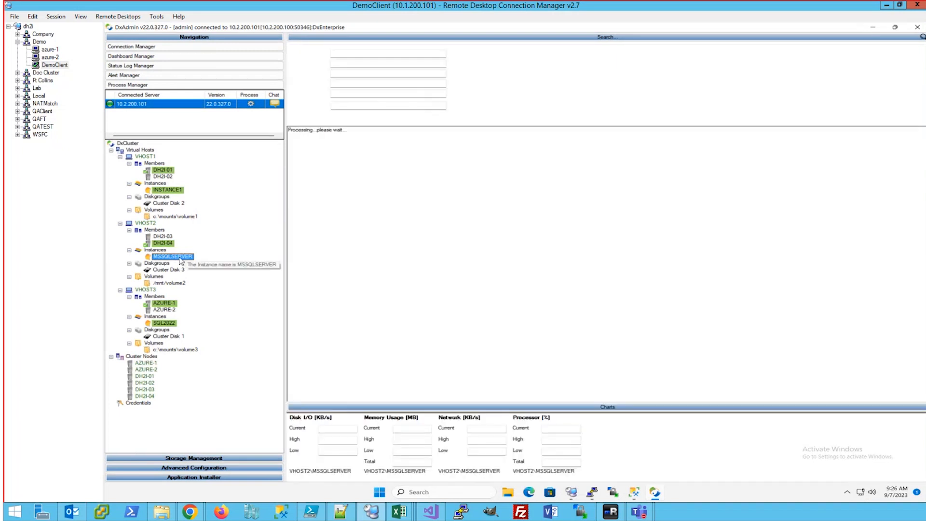
drag(375, 195, 288, 128)
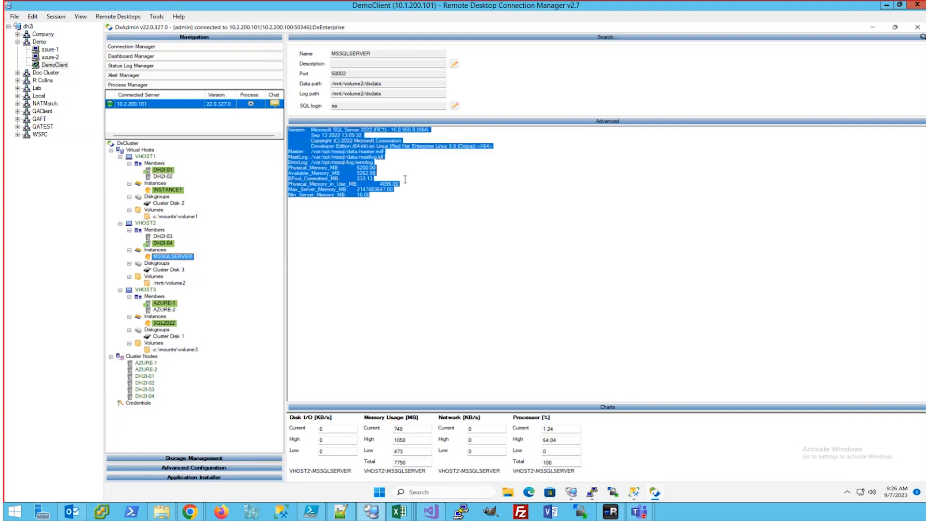
click(414, 173)
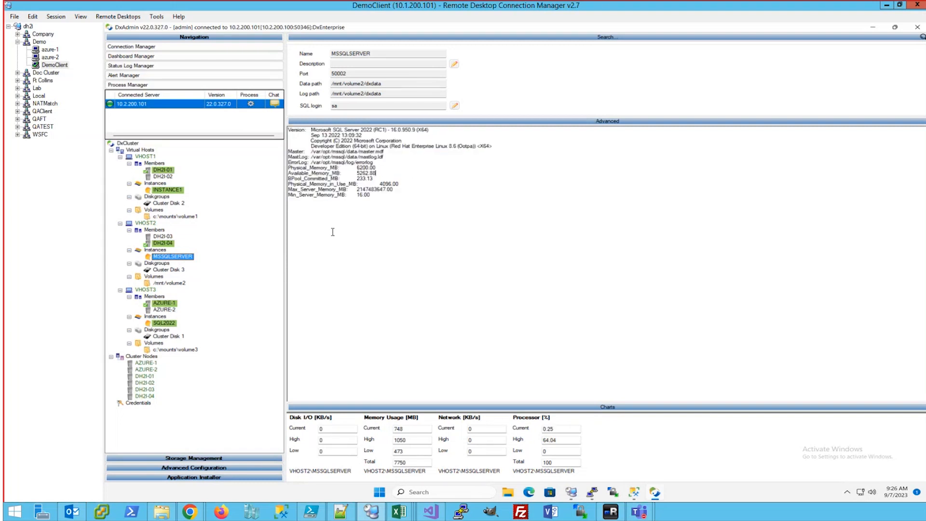
right_click(165, 240)
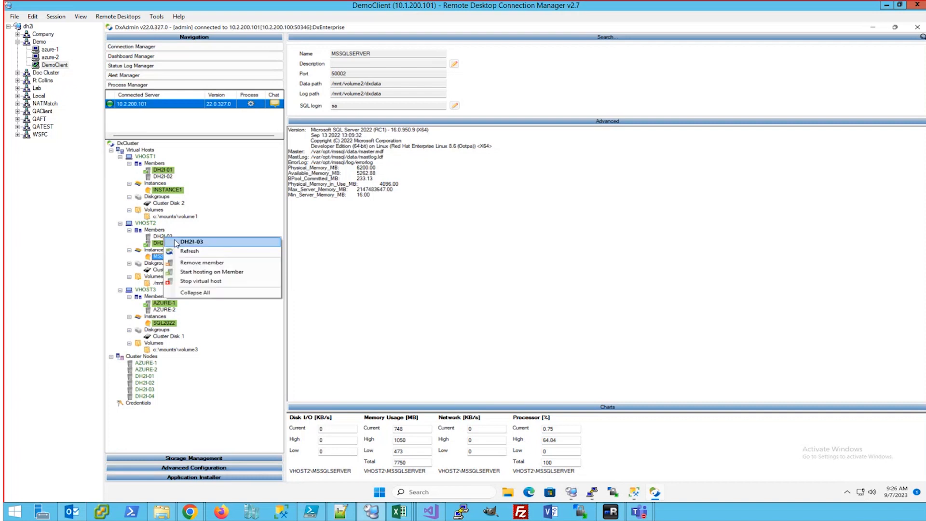
click(195, 272)
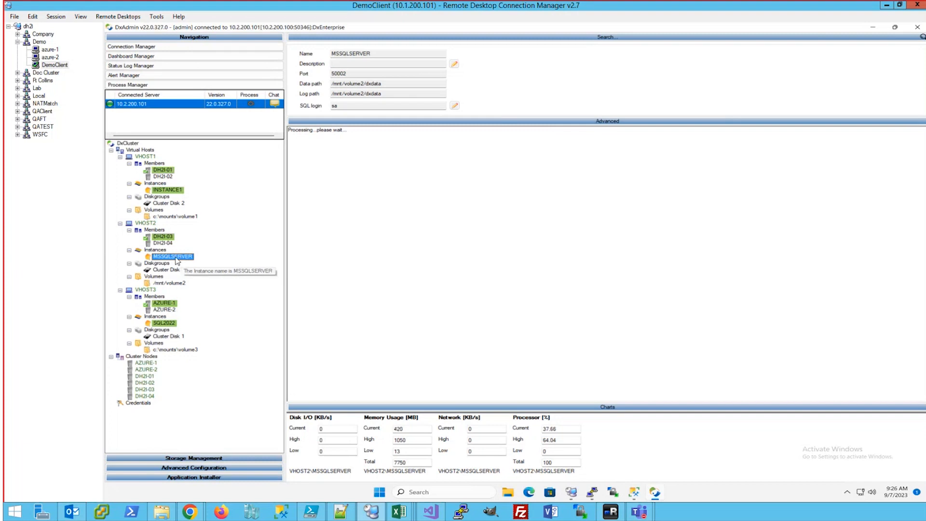
Create VHOST4 at 127.0.0.1 with member type VHOST and members VHOST1, VHOST2 and VHOST3
right_click(139, 151)
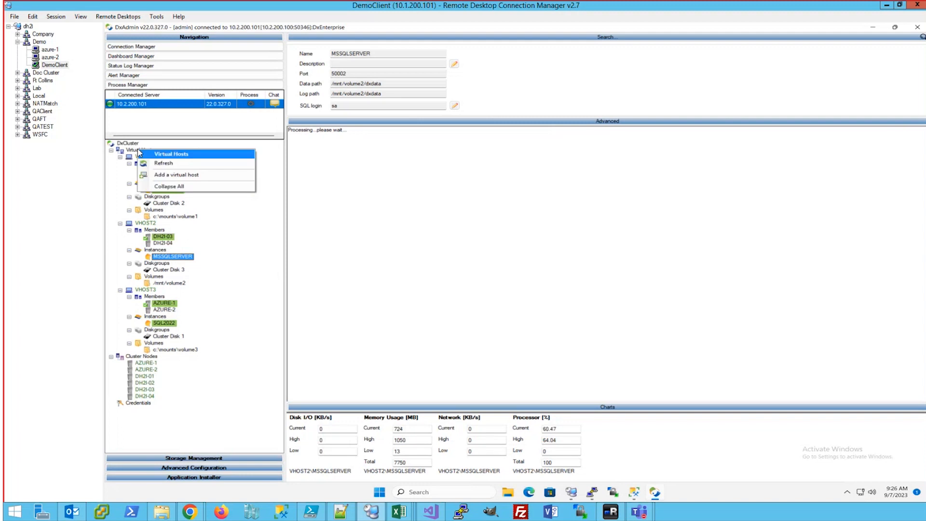
click(171, 176)
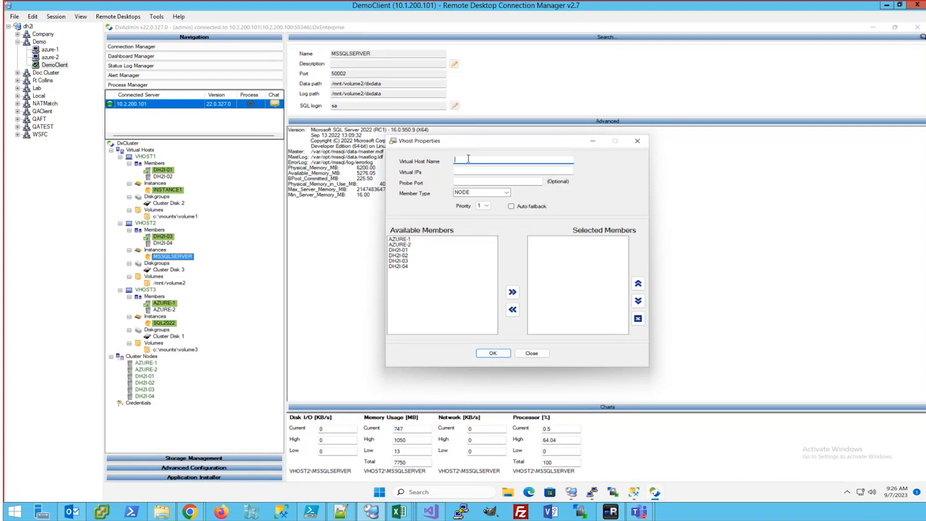
text(VHOST4)
key(Tab)
click(483, 193)
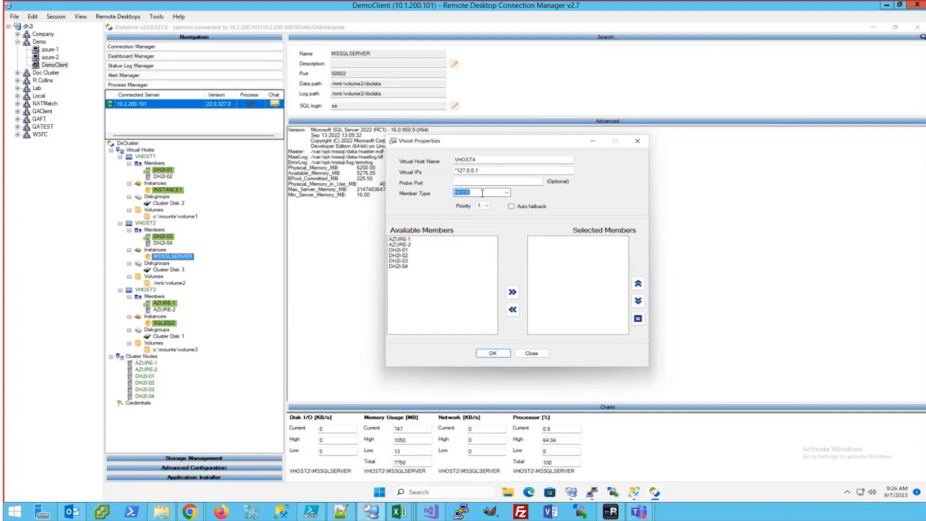
click(505, 193)
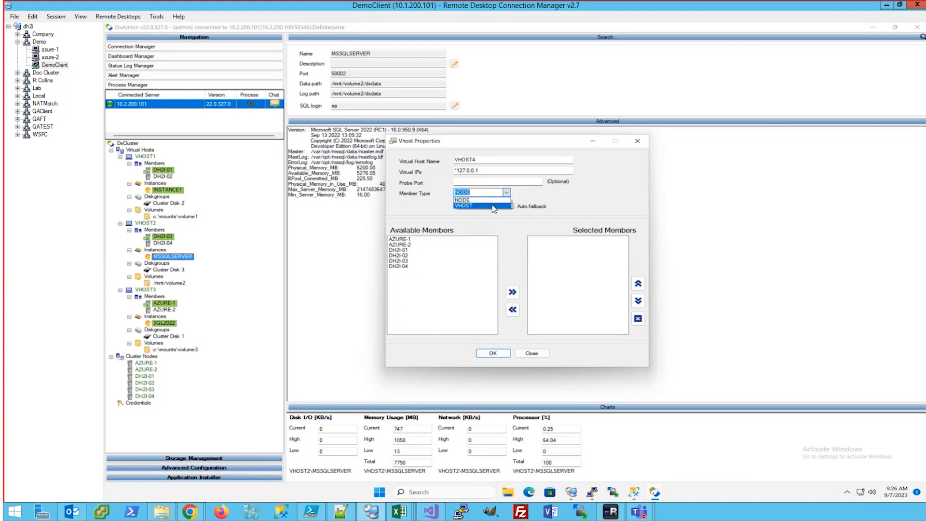
click(493, 207)
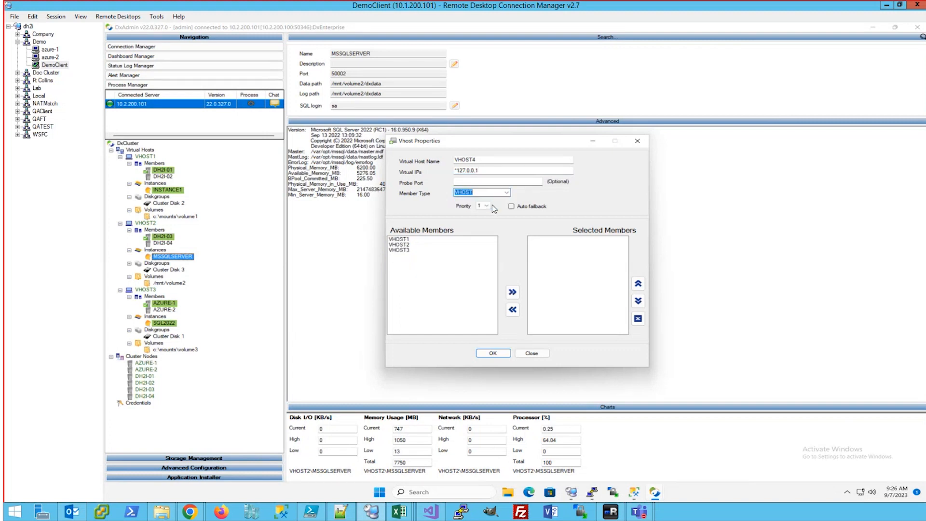
double_click(403, 239)
double_click(402, 239)
click(402, 239)
double_click(403, 239)
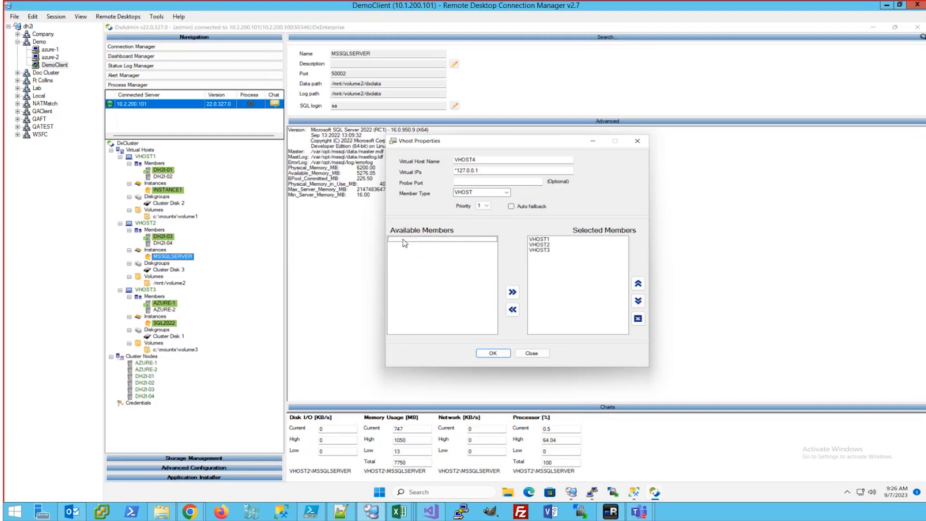
click(492, 353)
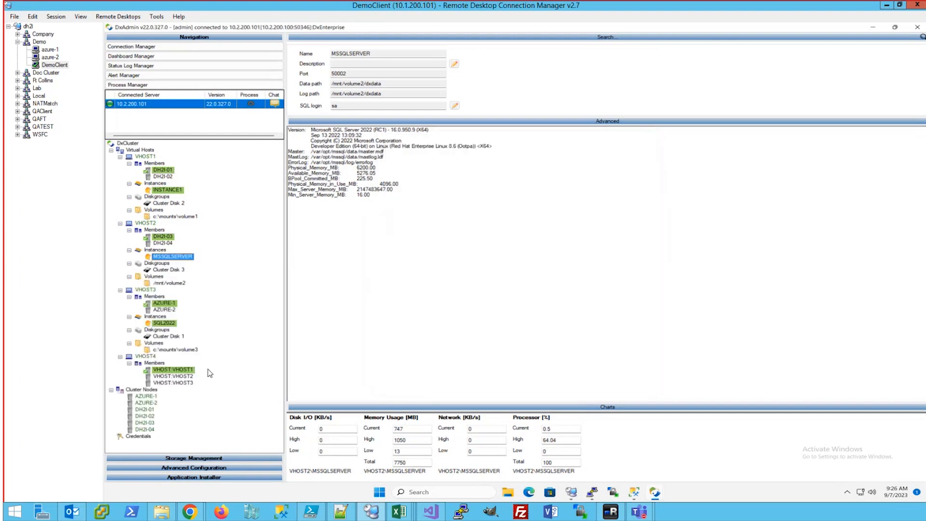
Create tunneled availability group AGS1 on VHOST4, keeping SYNCHRONOUS_COMMIT replicas, and confirm creation
right_click(147, 357)
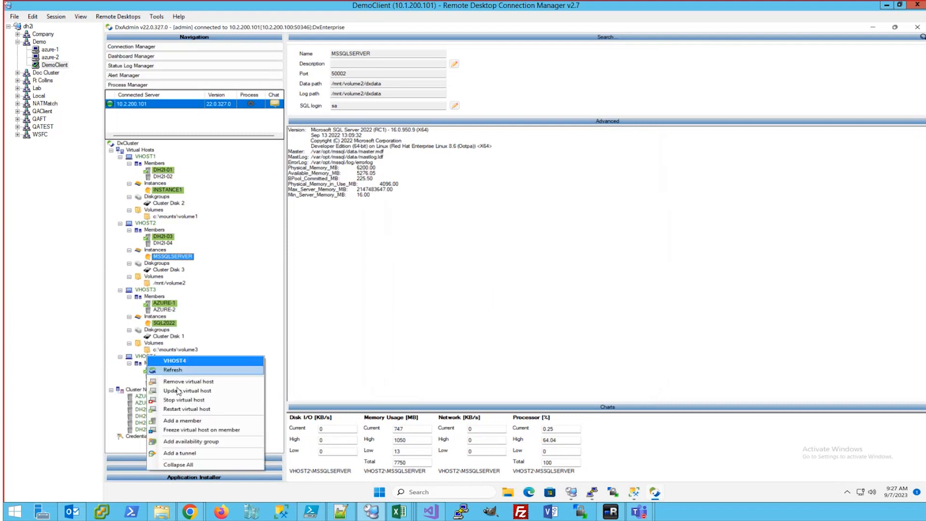
click(192, 443)
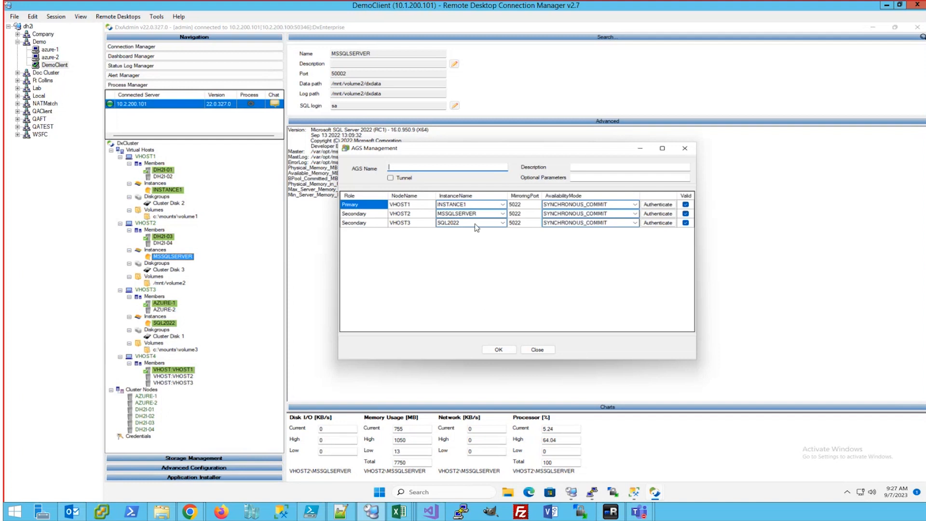
text(AGS1)
click(391, 178)
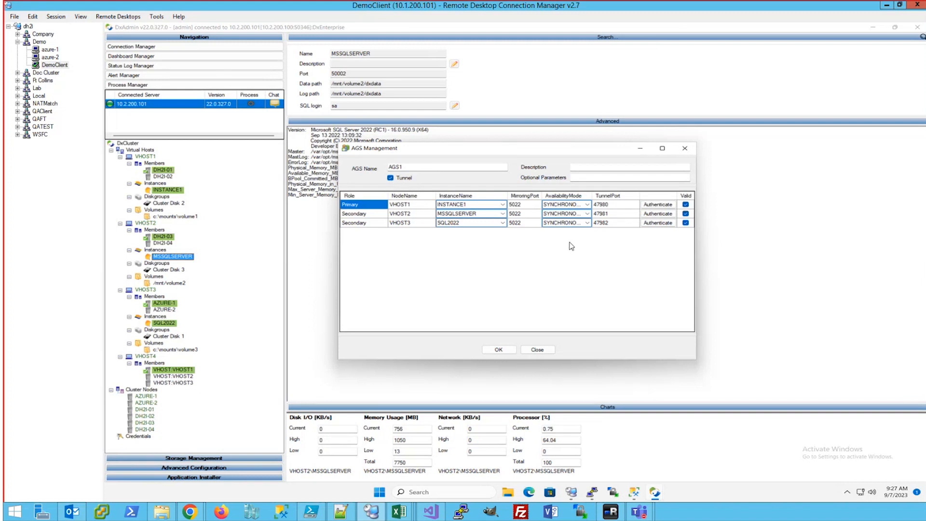
click(588, 215)
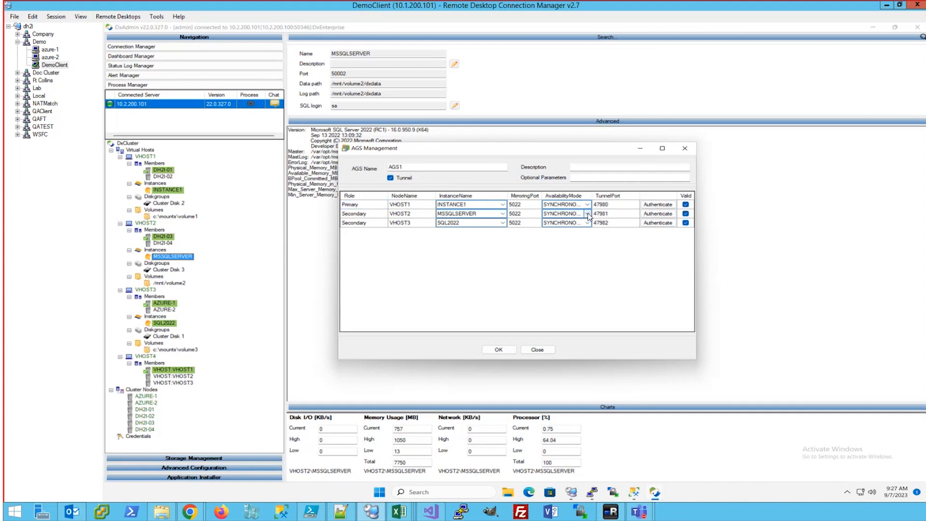
click(589, 215)
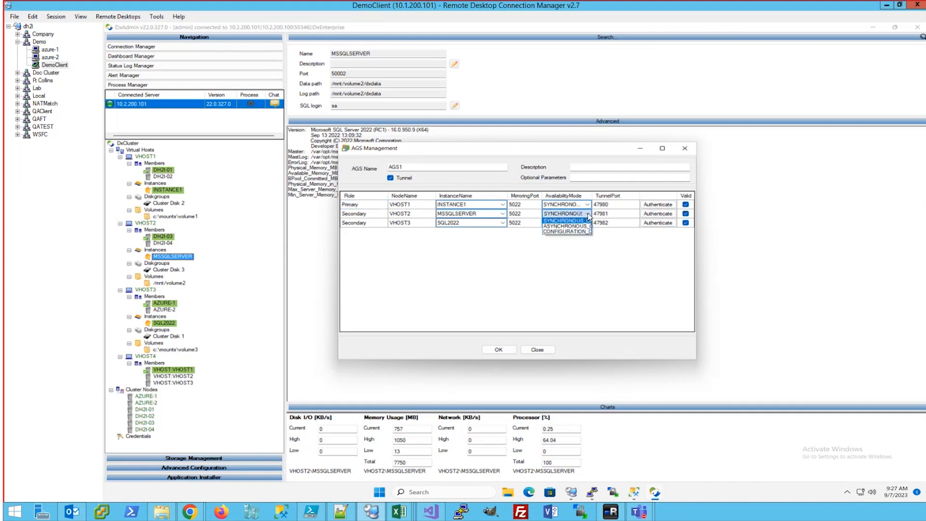
click(587, 237)
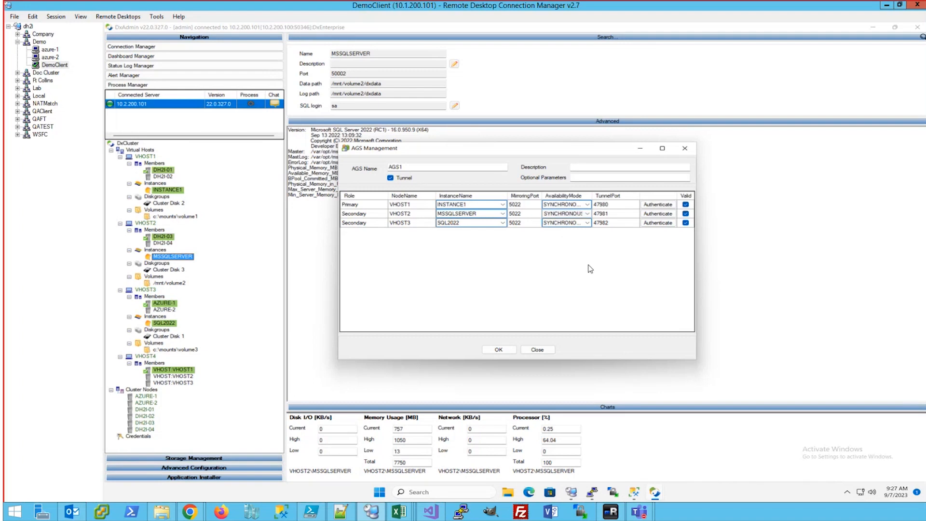
click(498, 349)
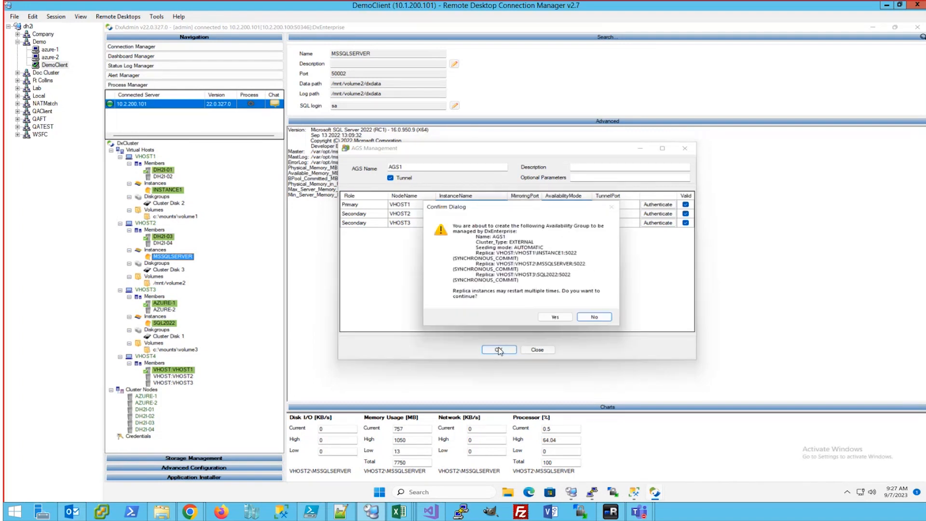
click(553, 317)
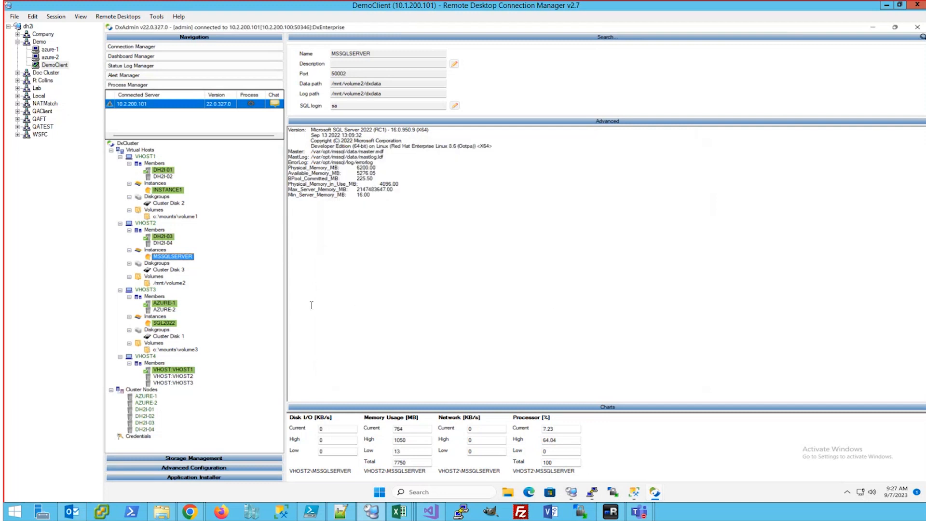
Review the process log, then display AGS1's replica details and tunnels SYS-AGS1-VHOST1 to VHOST3
click(251, 104)
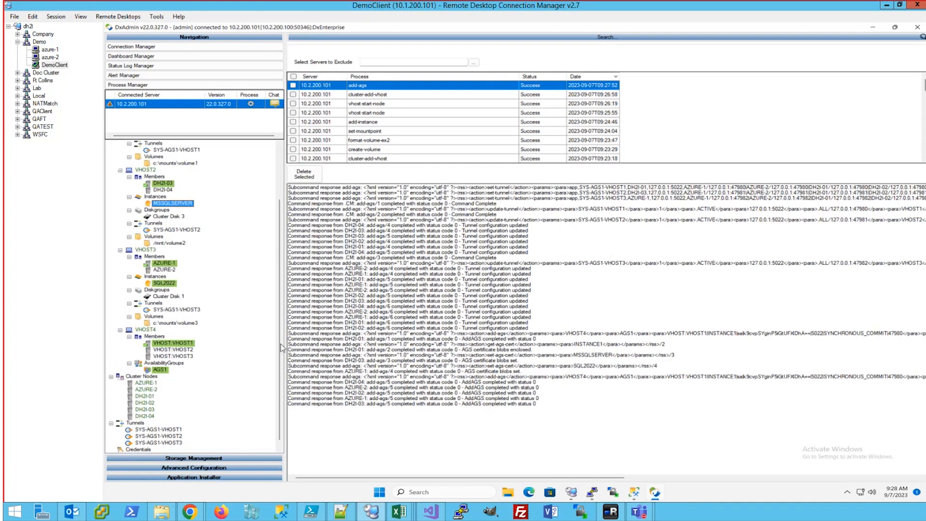
click(162, 370)
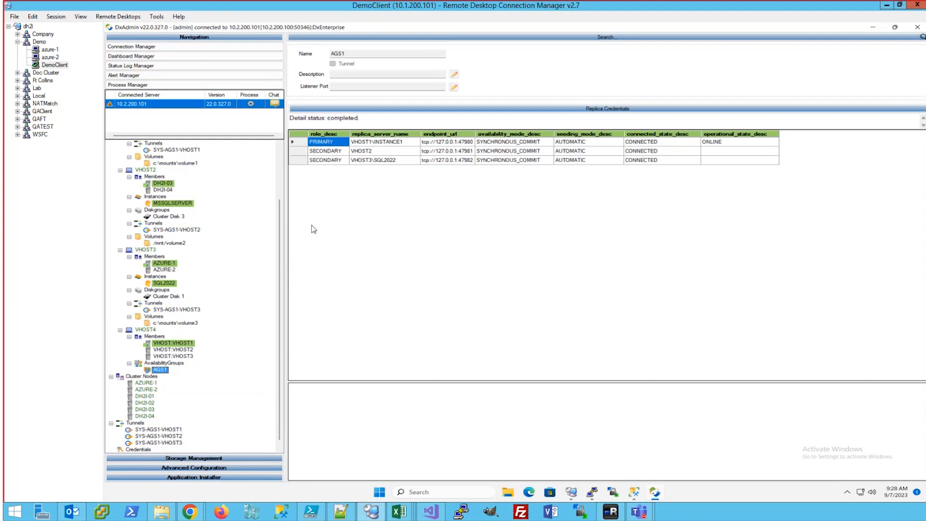
drag(283, 252, 288, 182)
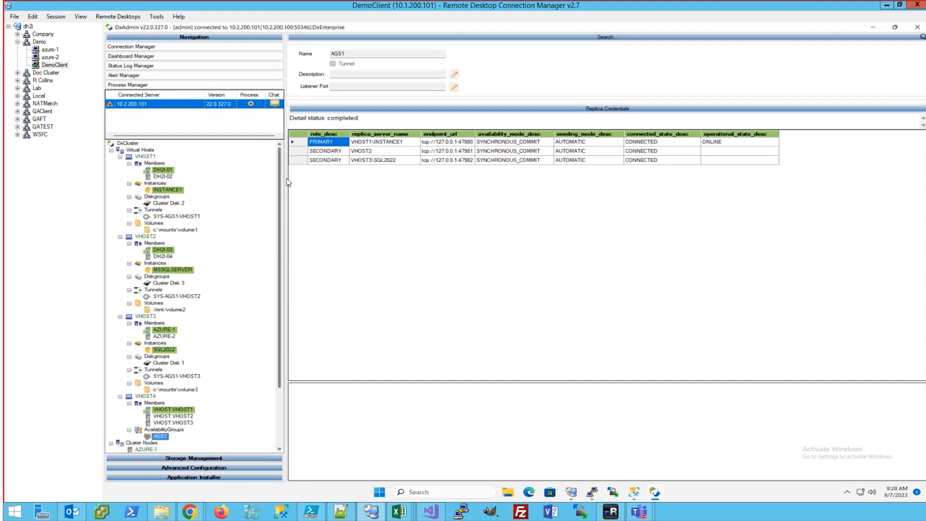
scroll(197, 326, down, 4)
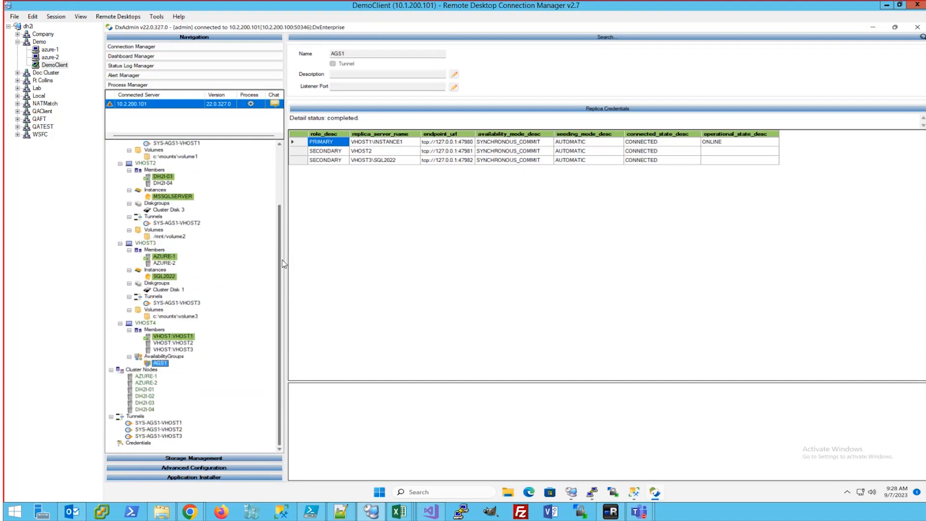
Add prod_db to AGS1's selected availability databases and submit
right_click(165, 364)
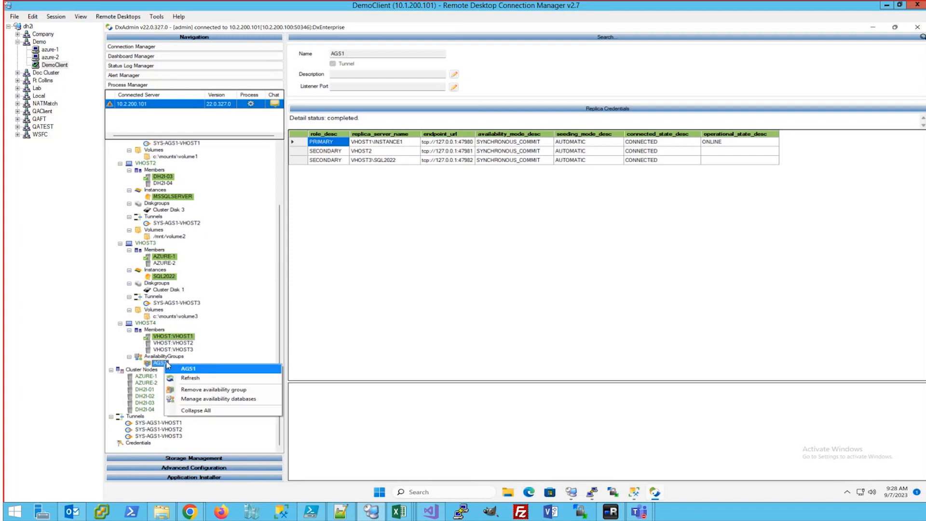
click(201, 399)
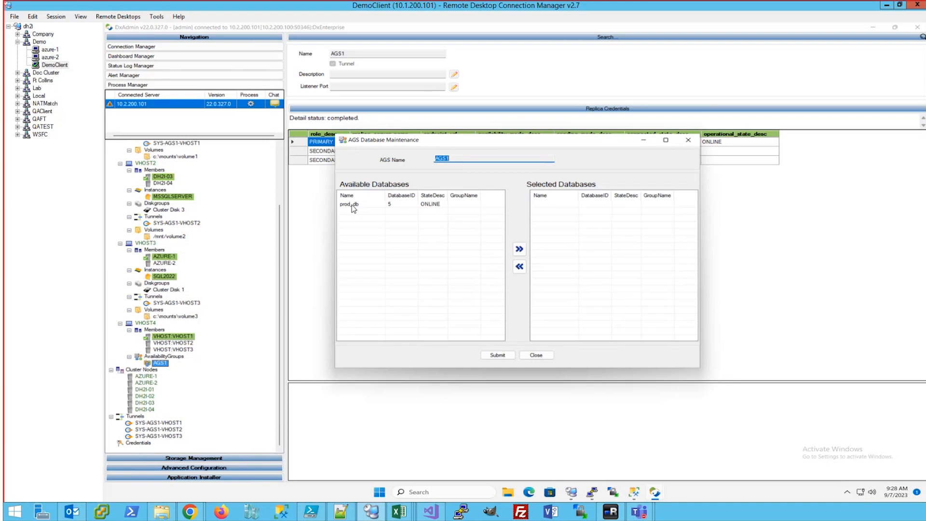
double_click(352, 205)
click(499, 355)
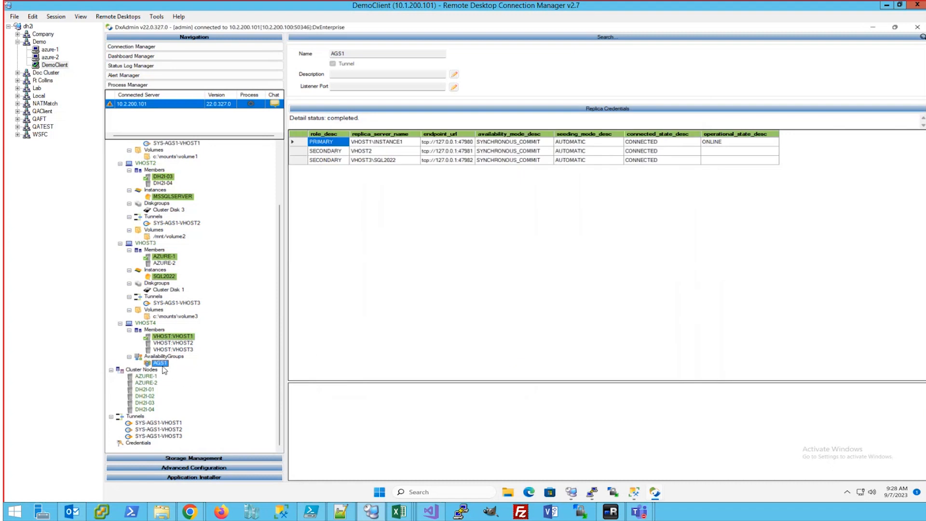
Refresh AGS1 until prod_db shows SYNCHRONIZED and HEALTHY on all three replicas
click(160, 364)
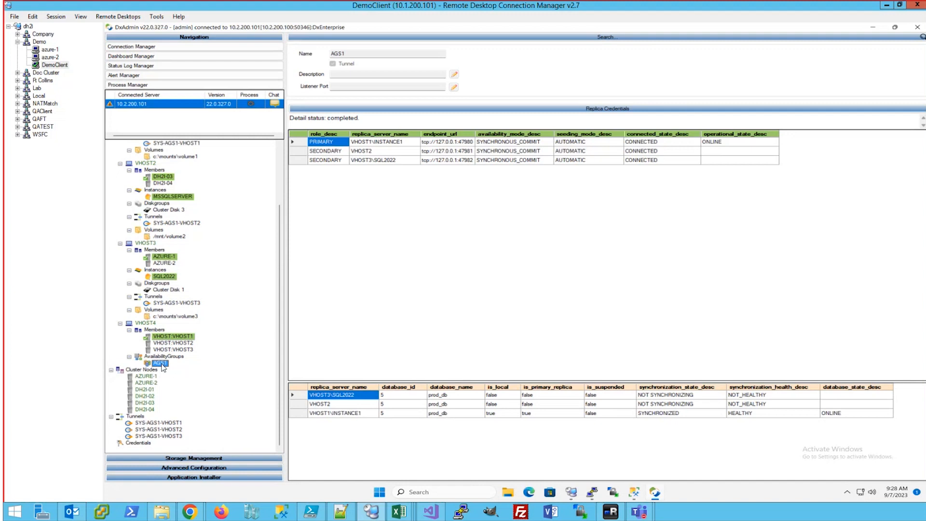
click(162, 364)
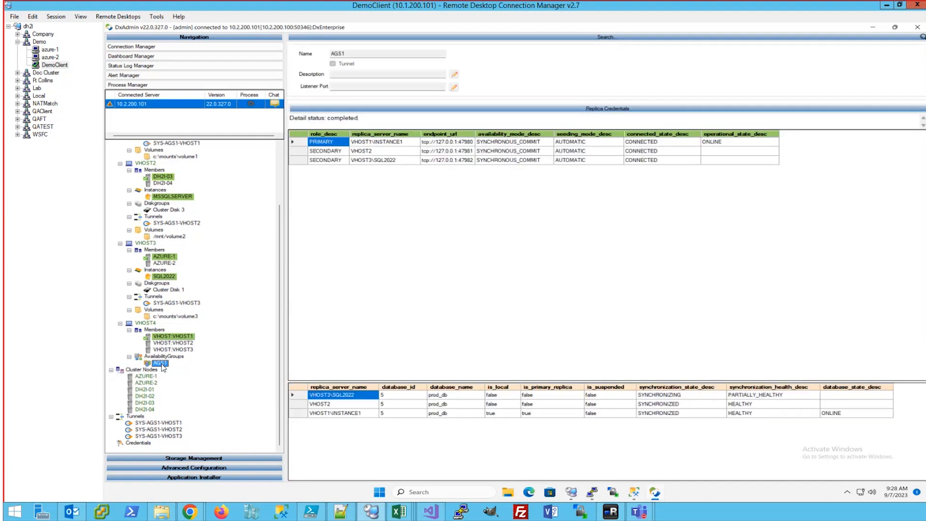
click(162, 364)
drag(400, 381, 392, 246)
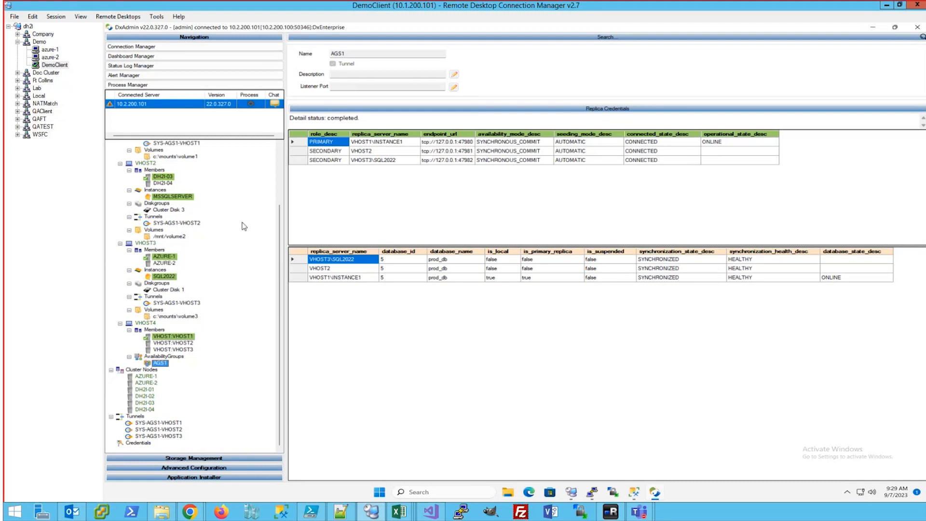
Set AGS1's listener port to 12345 and accept the client-disruption warning
click(157, 364)
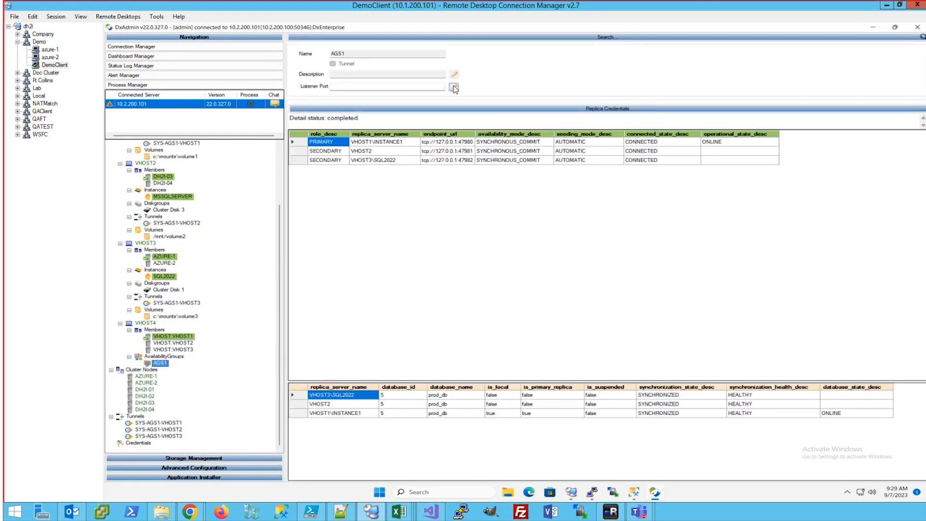
click(432, 86)
text(1)
click(453, 87)
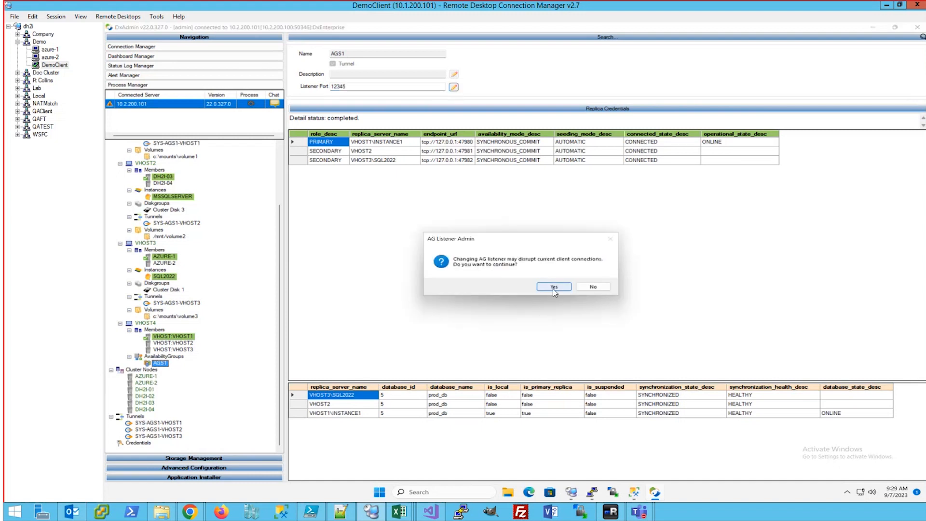
click(554, 287)
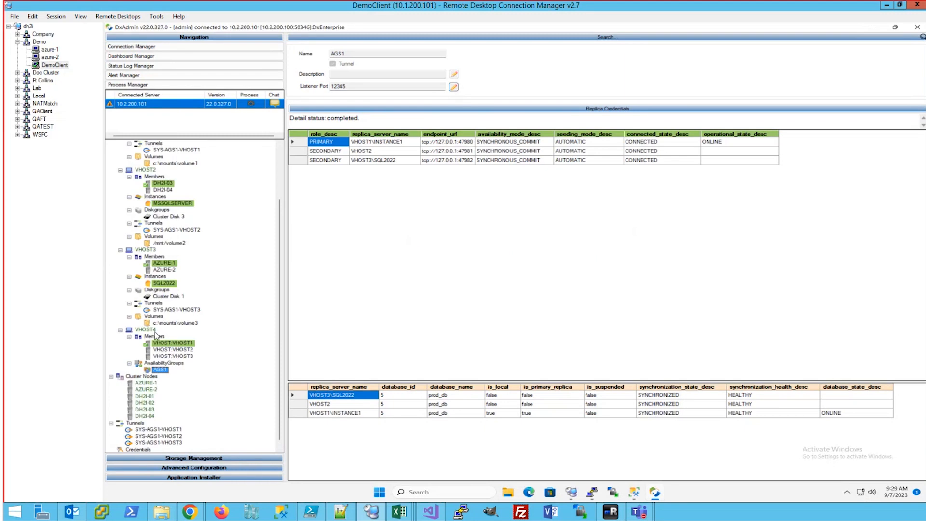
Start a VHOST4 tunnel named LISTENER with gateway ACTIVE and target 127.0.0.1:12345
right_click(149, 332)
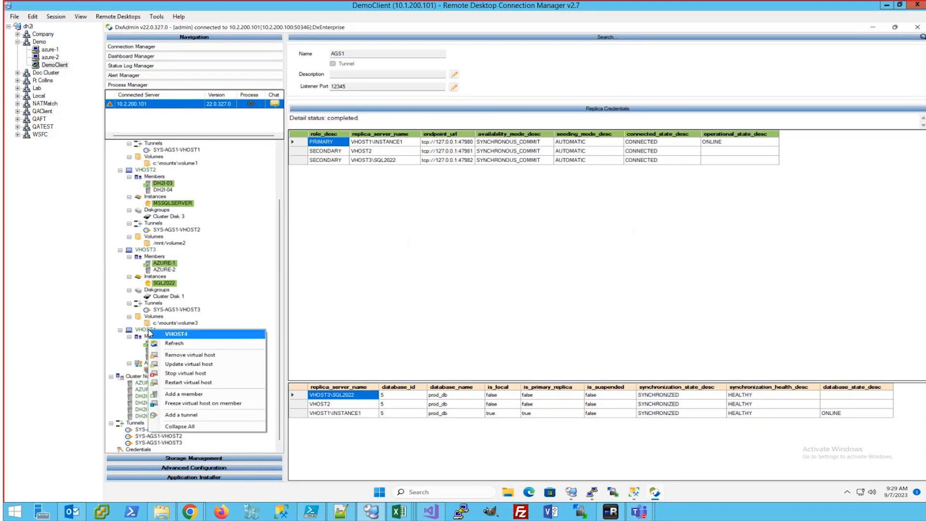
click(185, 414)
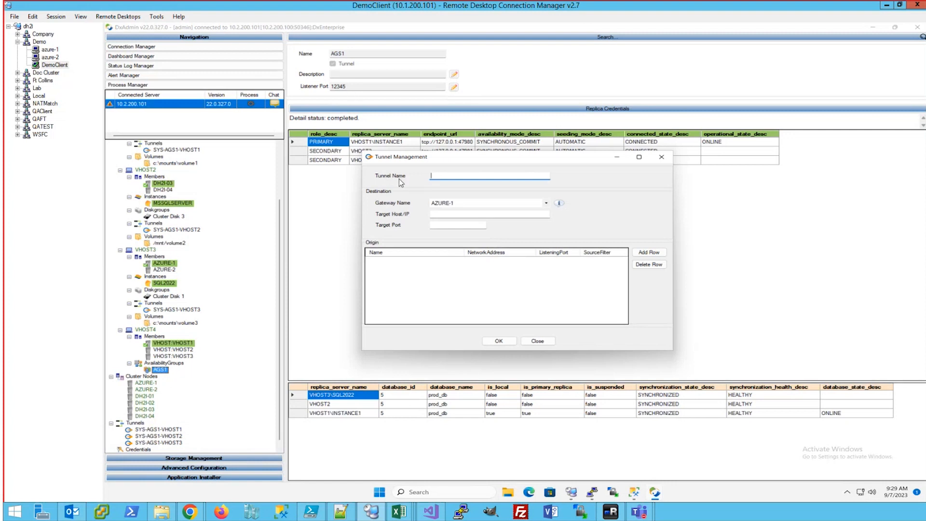
text(LISTENER)
click(548, 203)
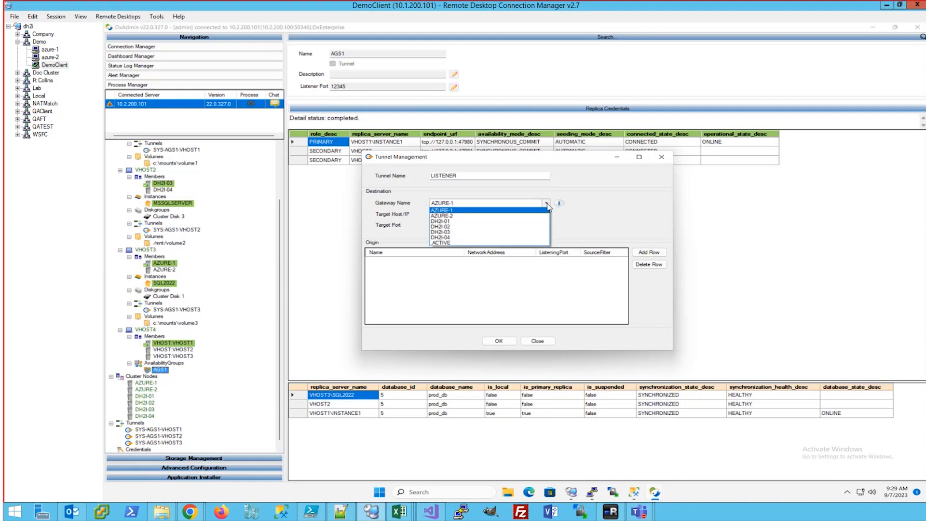
click(463, 242)
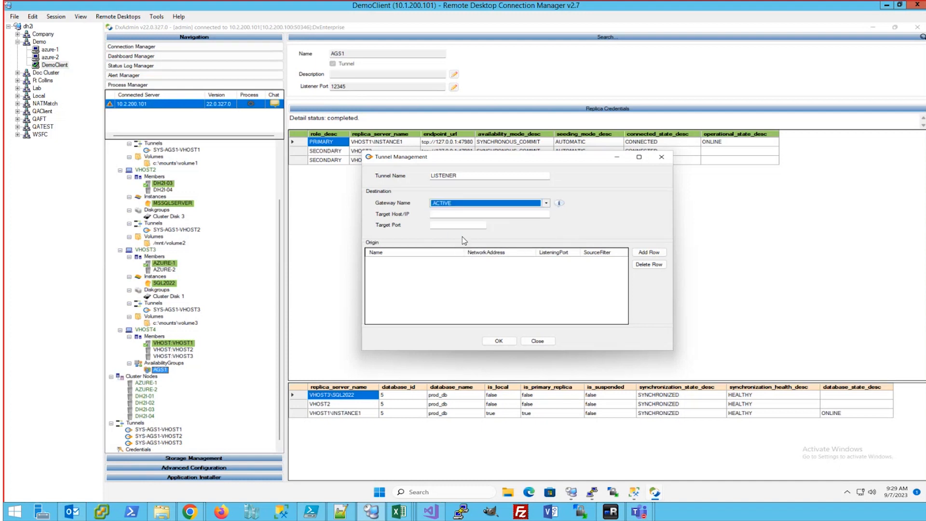
click(443, 215)
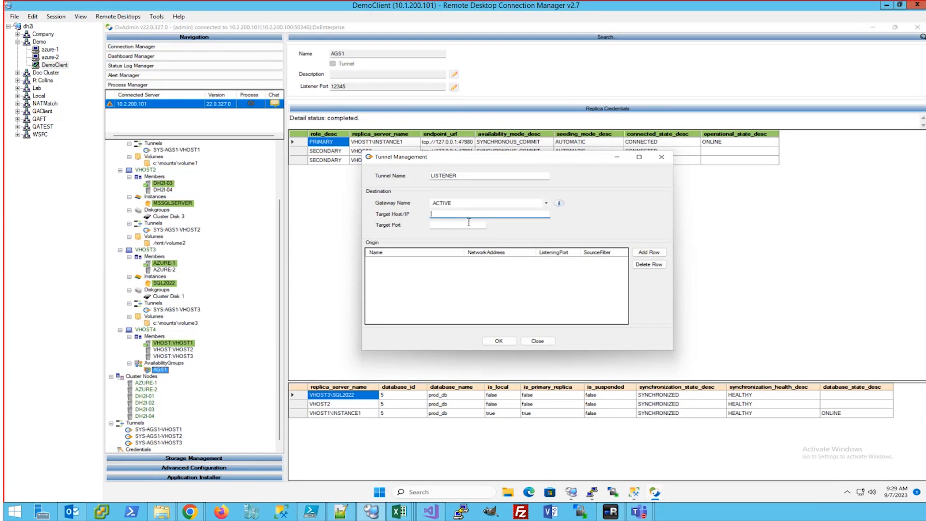
text(1)
key(Tab)
Add an origin row listening on .ALL nodes, address 0.0.0.0, port 23456
click(649, 252)
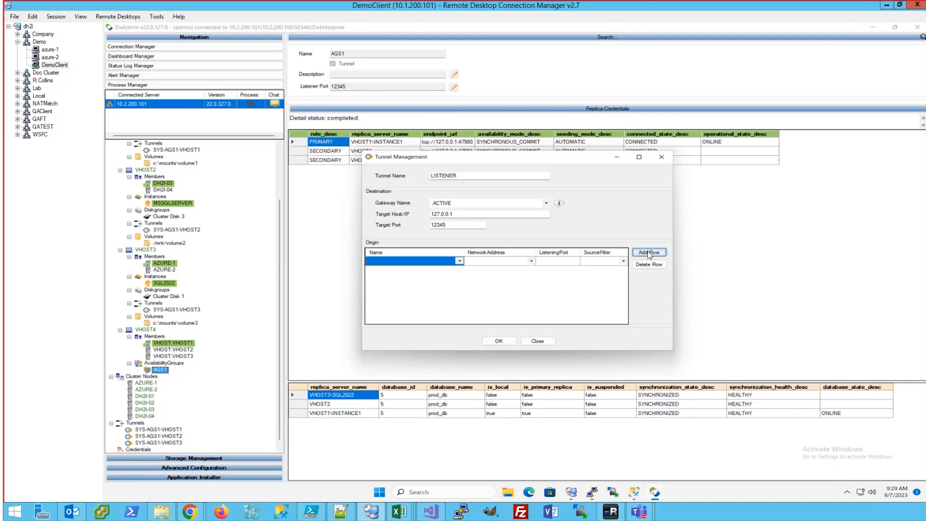
click(459, 262)
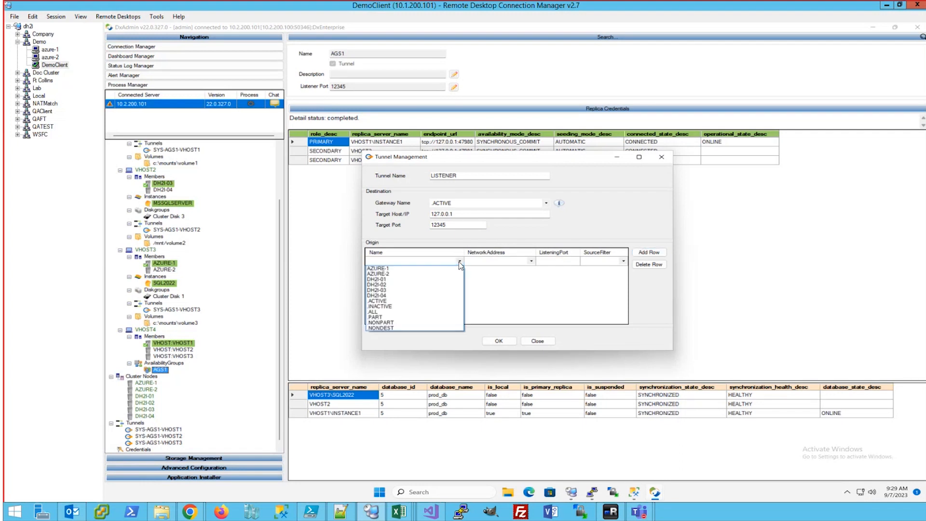
click(375, 312)
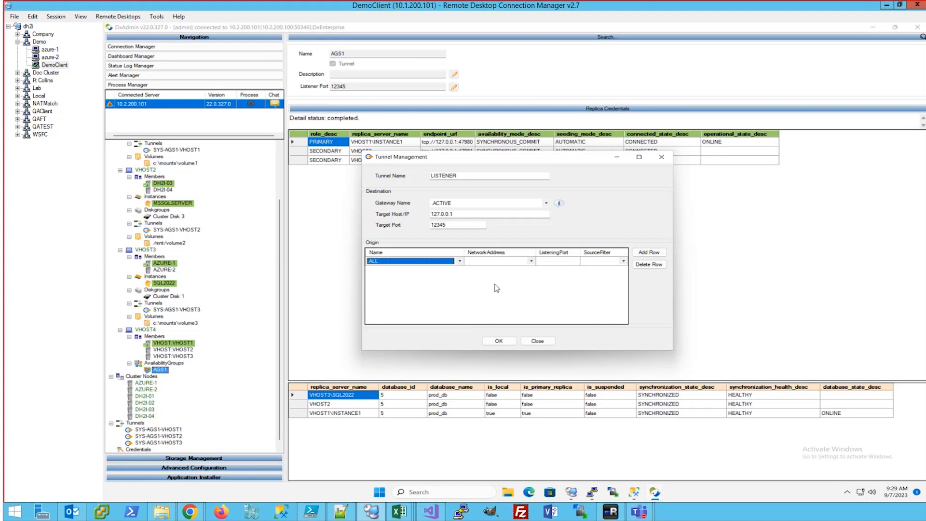
click(530, 262)
click(531, 264)
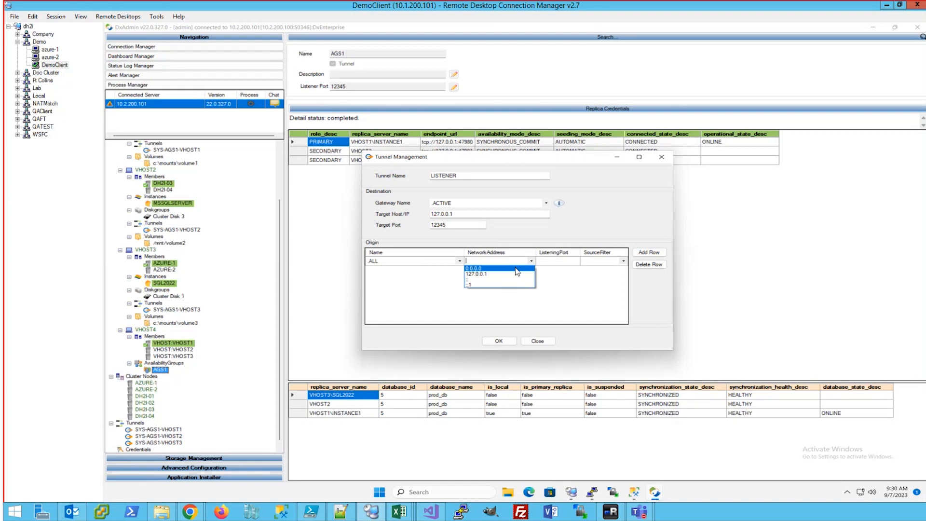
click(515, 268)
click(486, 262)
click(555, 262)
click(555, 262)
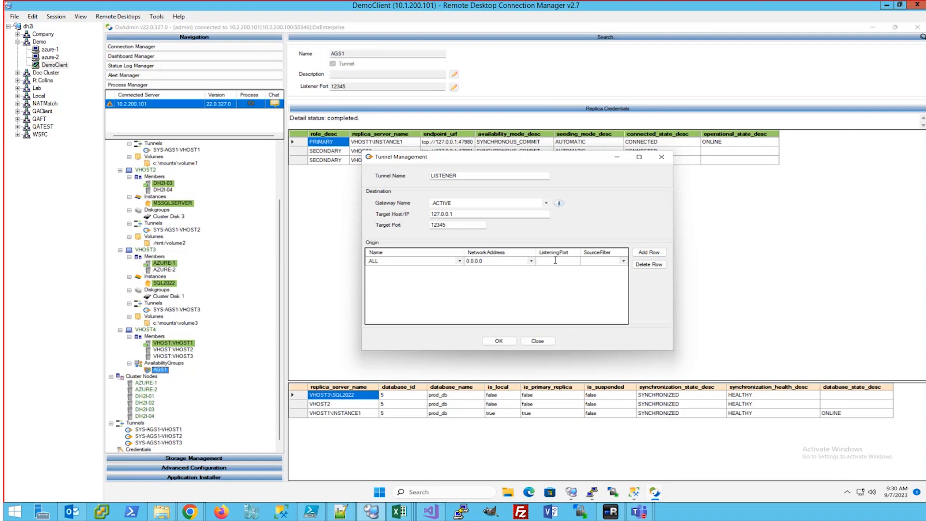
text(23456)
Save the LISTENER tunnel, dismiss the update confirmation, and refresh the AGS1 details
click(497, 340)
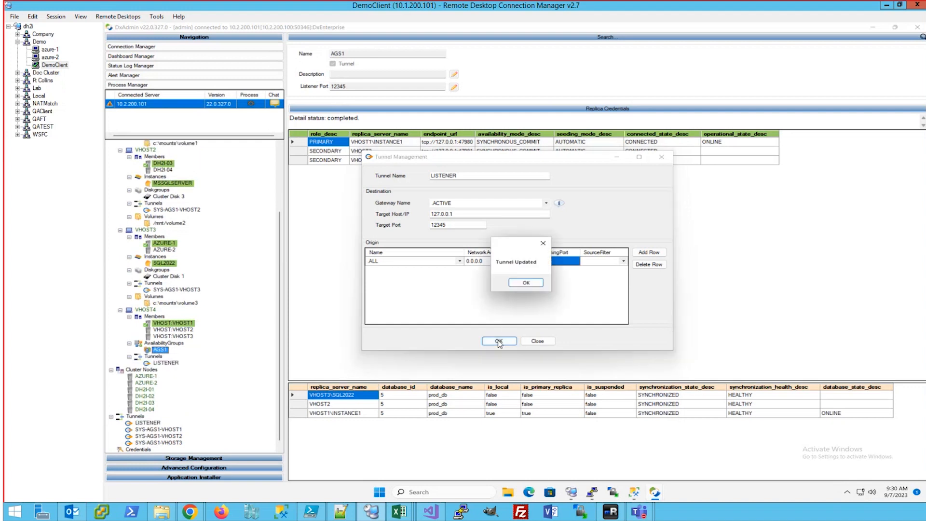
click(525, 283)
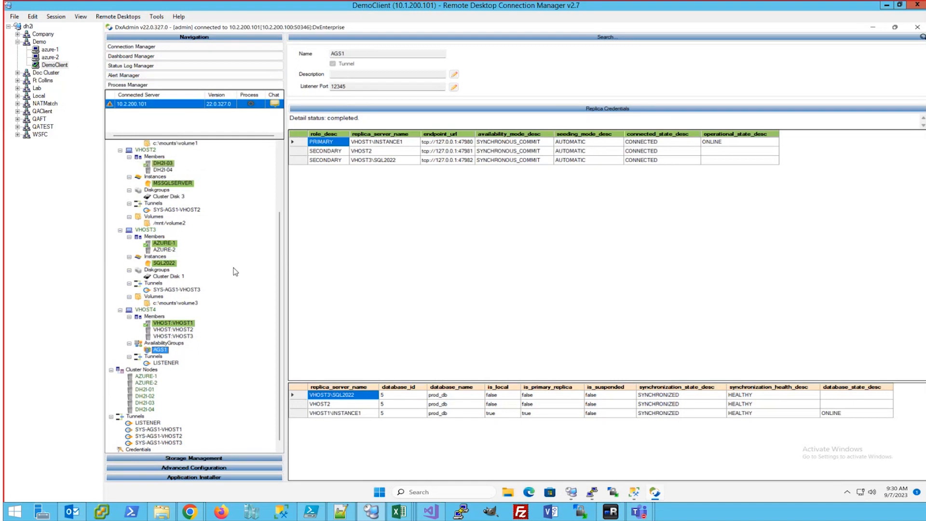
click(161, 351)
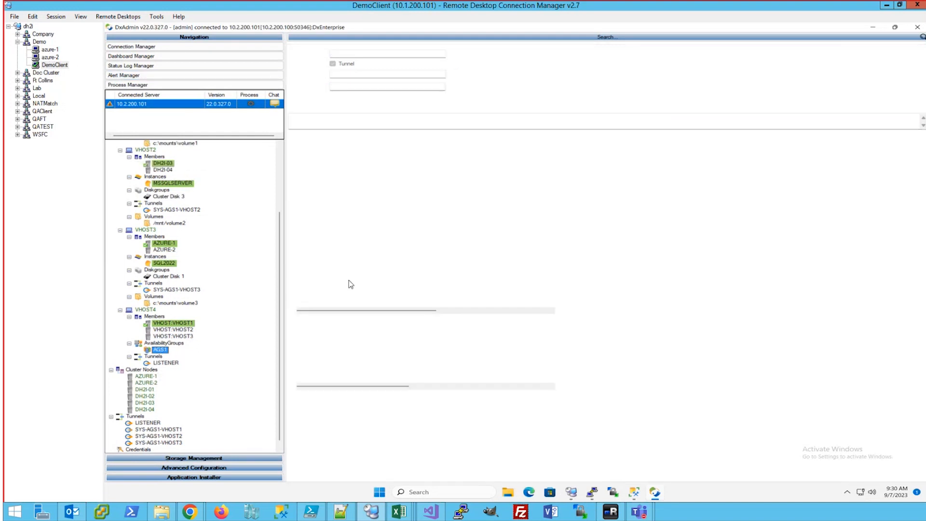
scroll(210, 237, up, 4)
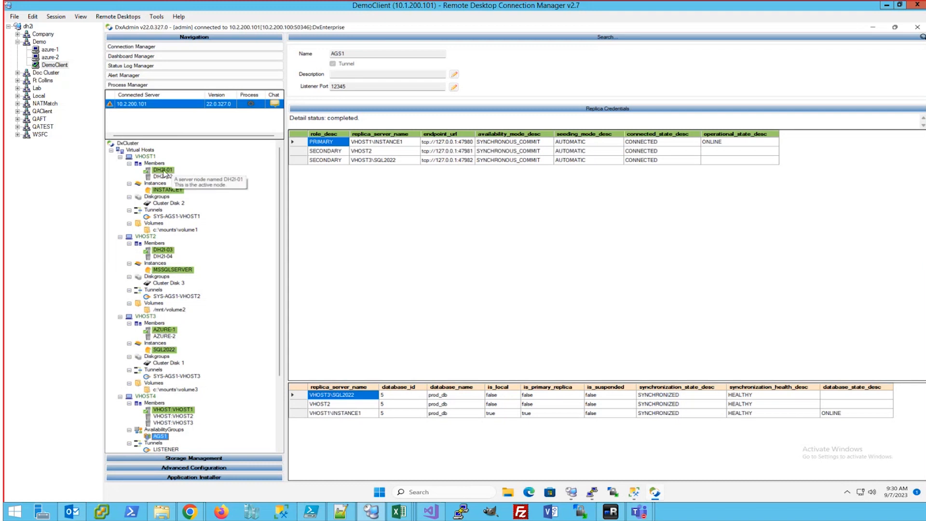
On azure-1, connect SSMS to Database Engine azure-1,23456 using SQL Server authentication and the account password
click(50, 49)
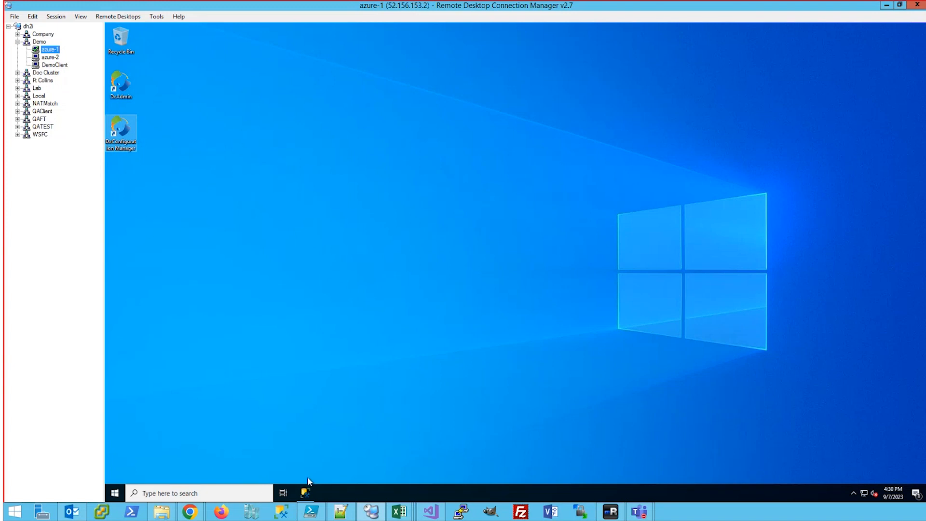
click(306, 492)
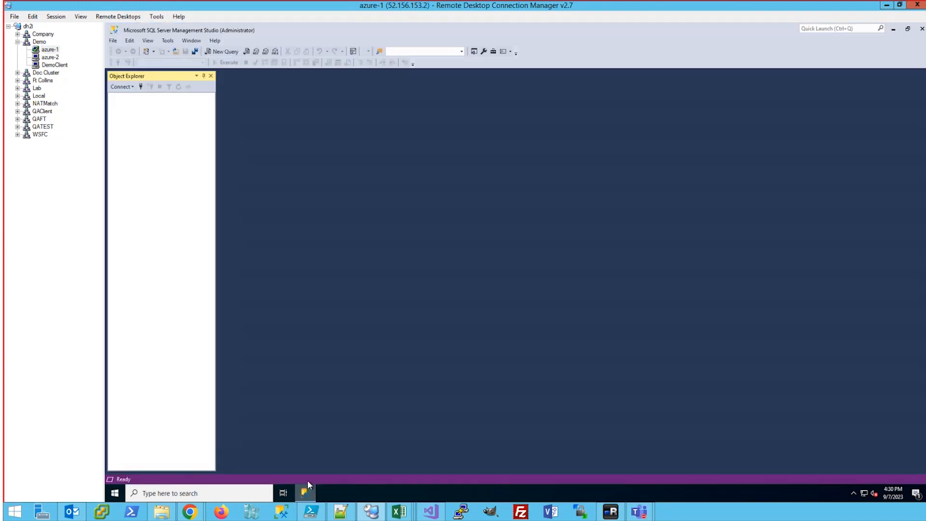
click(122, 87)
click(134, 96)
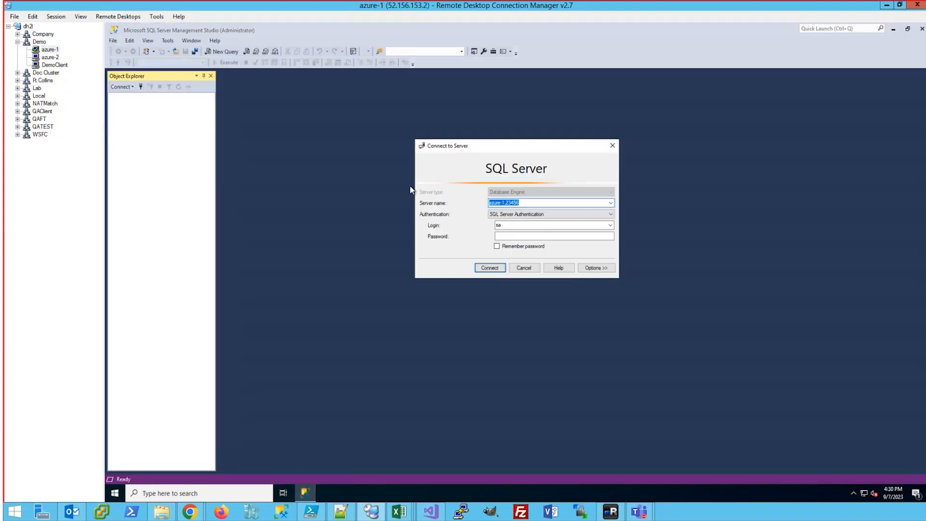
click(524, 202)
click(514, 235)
key(Return)
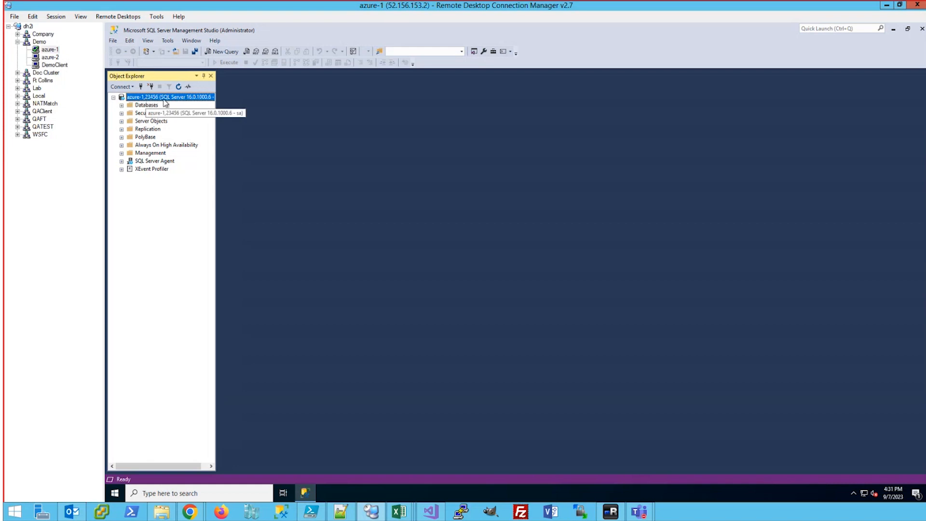
Expand Always On High Availability > Availability Groups to select AGS1 (Primary), then return to DemoClient
double_click(153, 146)
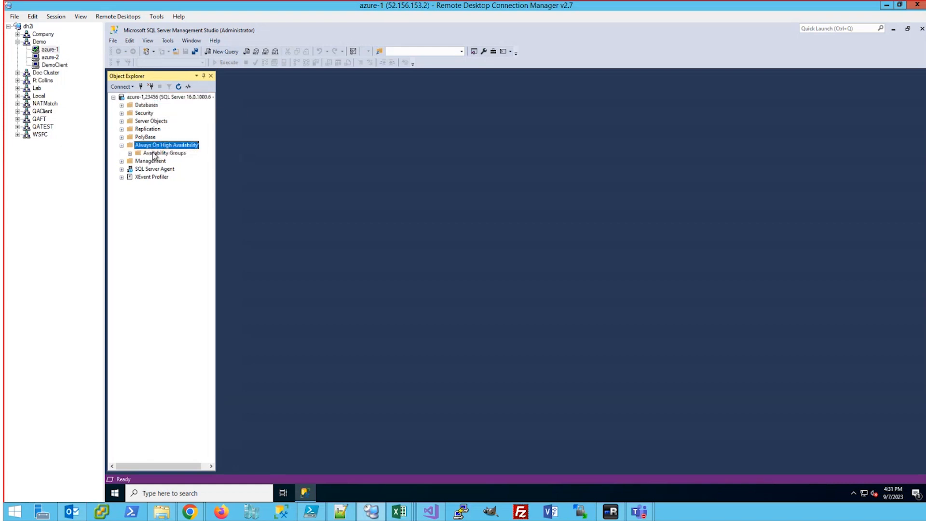
double_click(155, 154)
click(174, 161)
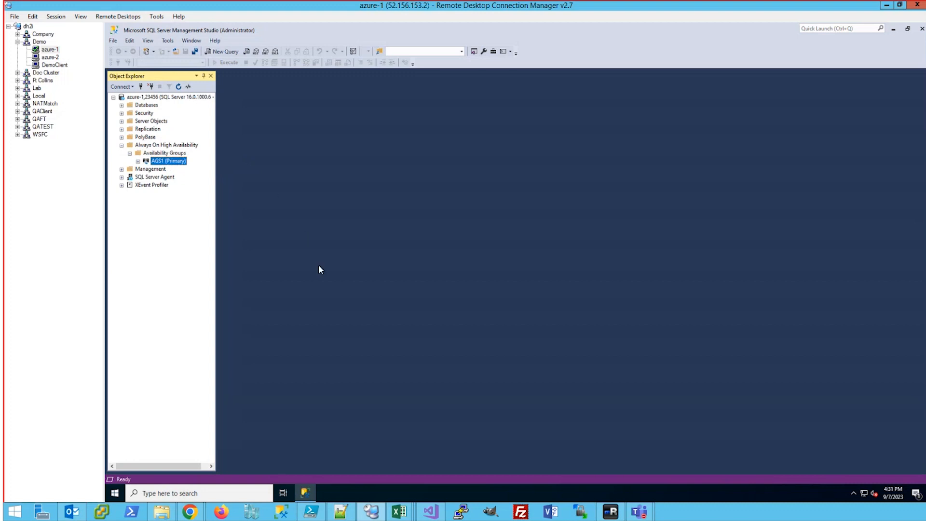
click(56, 65)
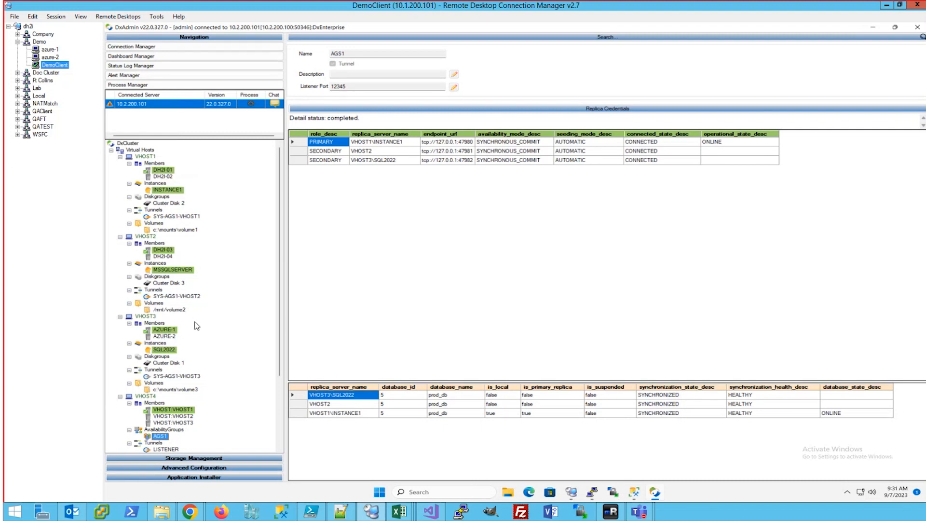
Inspect member and node details for VHOST3, AZURE-1, AZURE-2, VHOST2 and VHOST1
right_click(179, 423)
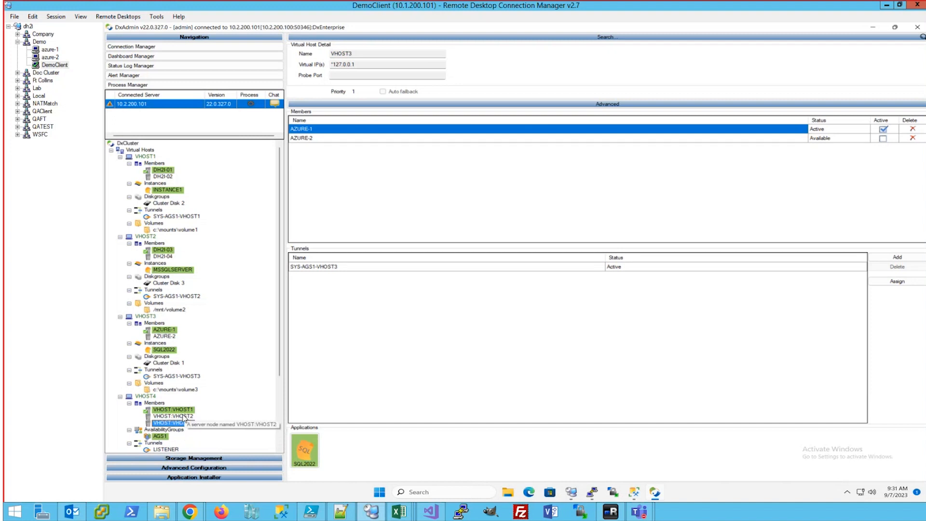
click(166, 329)
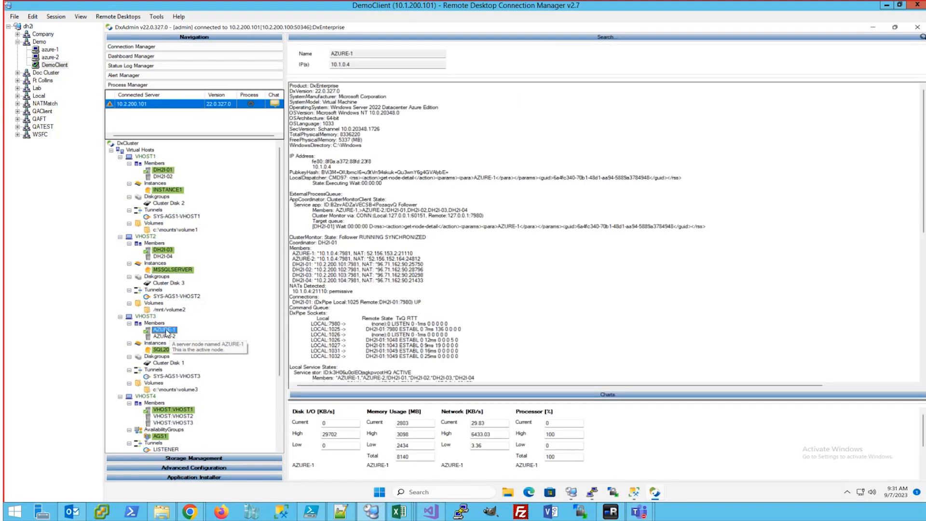
click(165, 337)
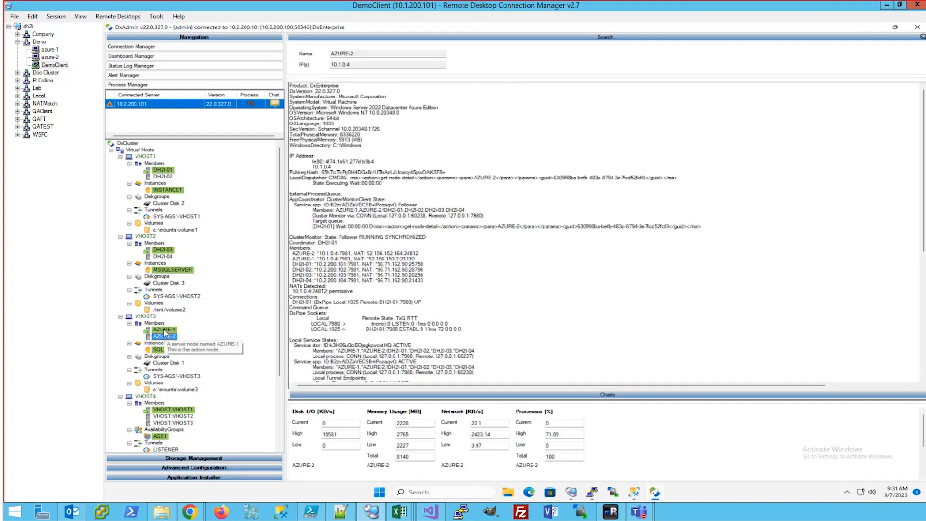
click(165, 330)
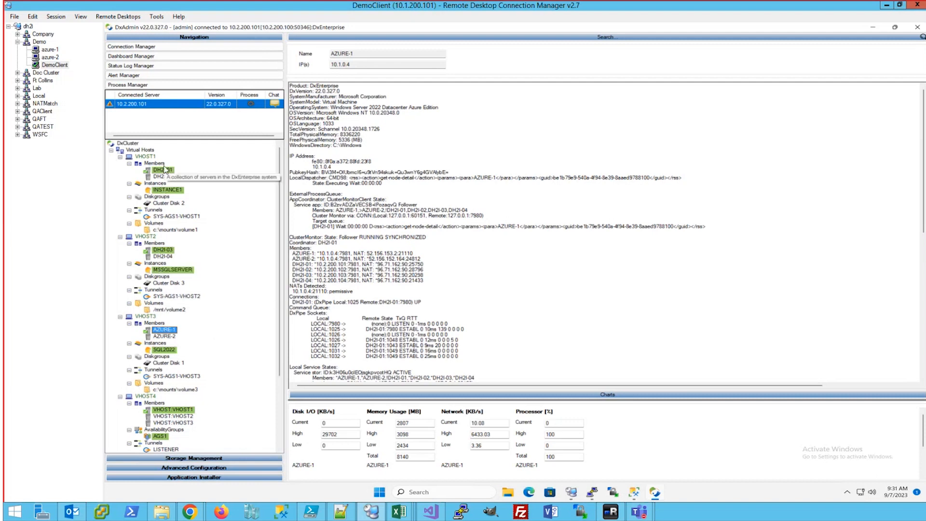
click(175, 415)
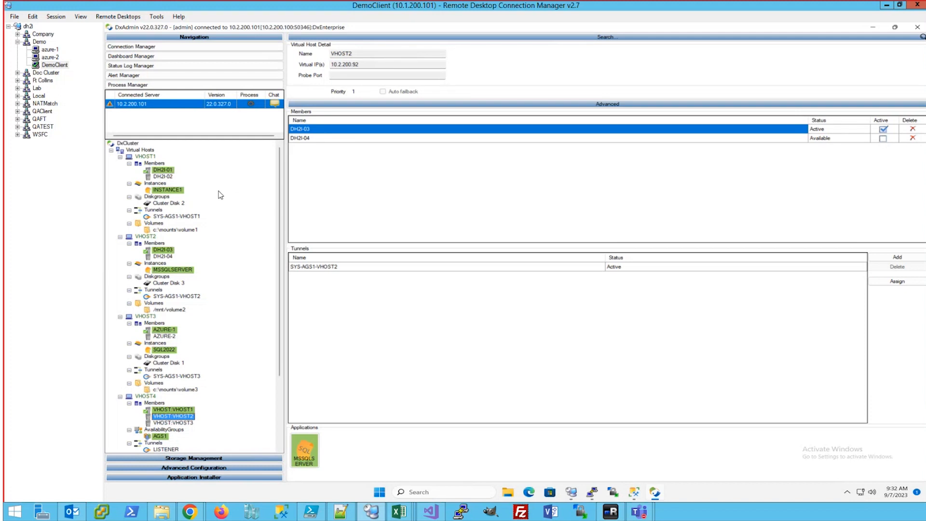
click(169, 410)
click(172, 415)
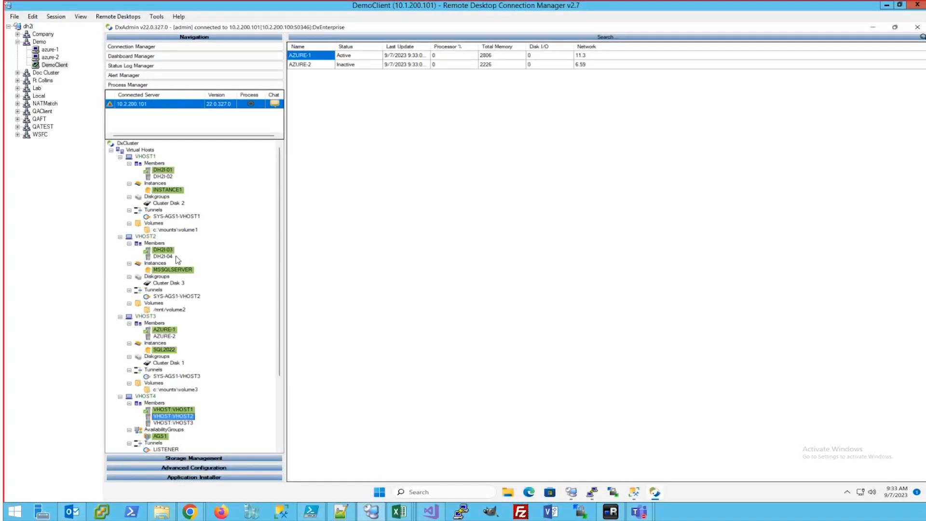
Freeze VHOST2 on its current member DH2I-03 and review DH2I-04's details
click(163, 256)
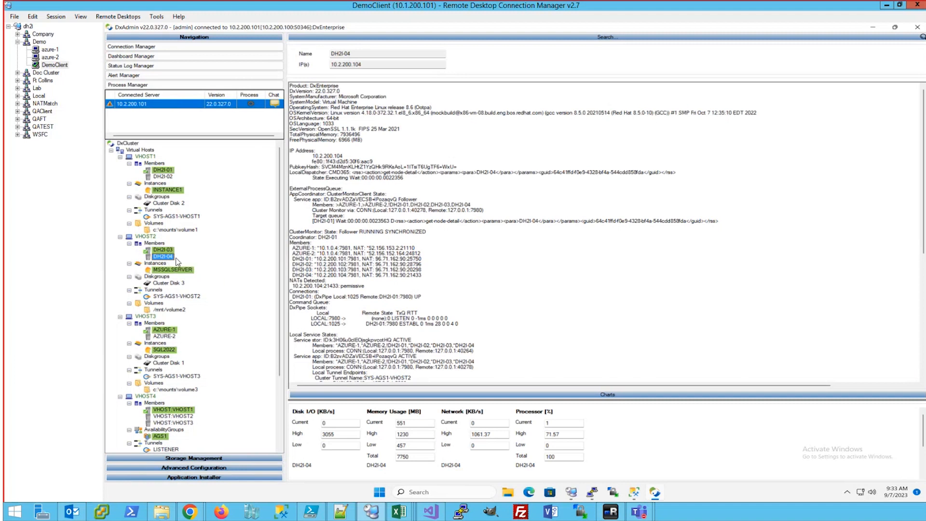
click(152, 236)
right_click(150, 237)
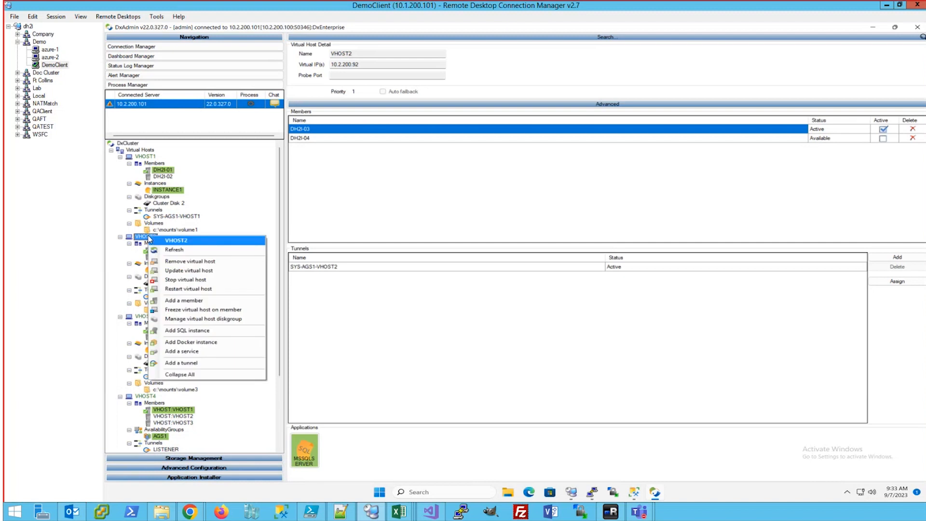
click(216, 310)
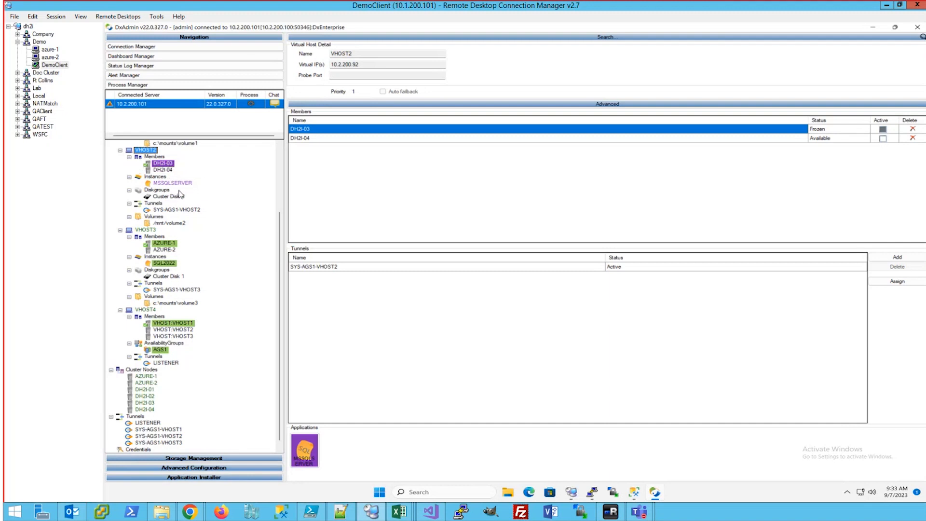
scroll(179, 193, up, 4)
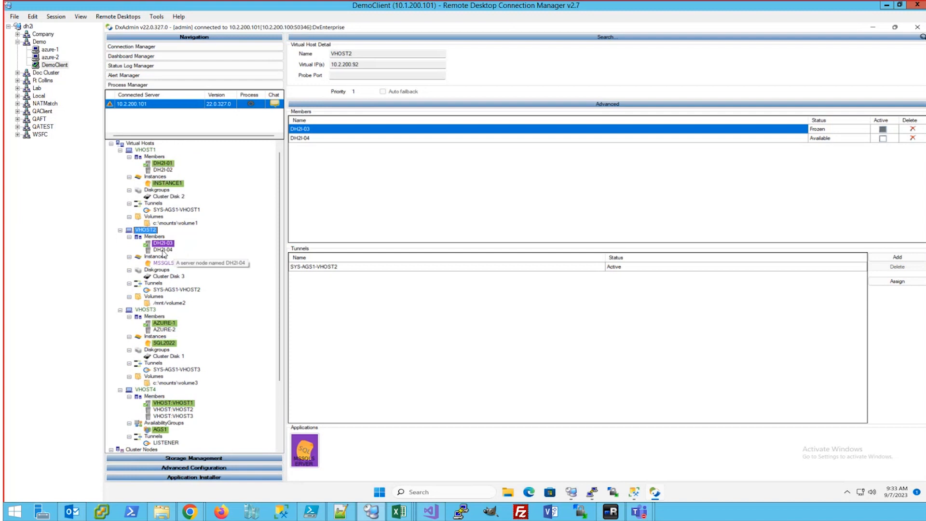
click(161, 250)
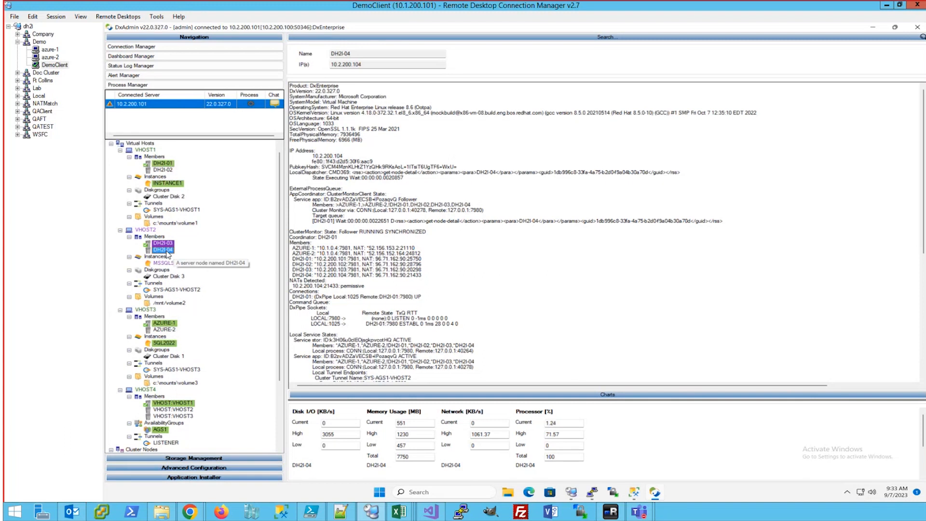
View the Update SQL Server overview under Application Installer, then switch to SSMS
click(182, 477)
click(171, 477)
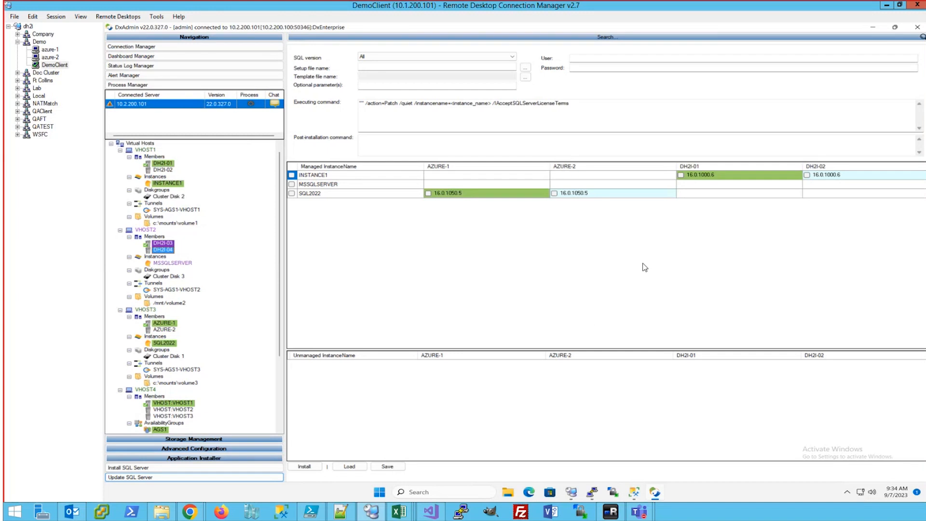
click(186, 458)
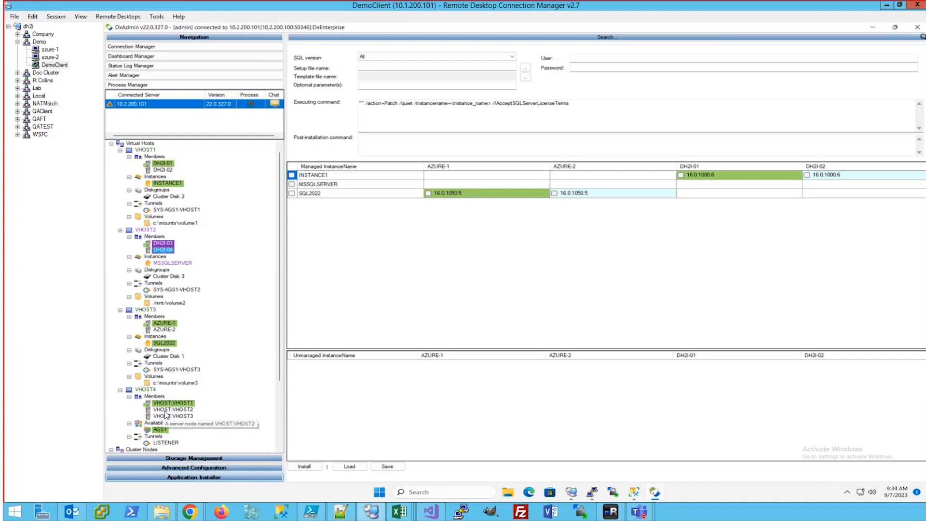
click(635, 493)
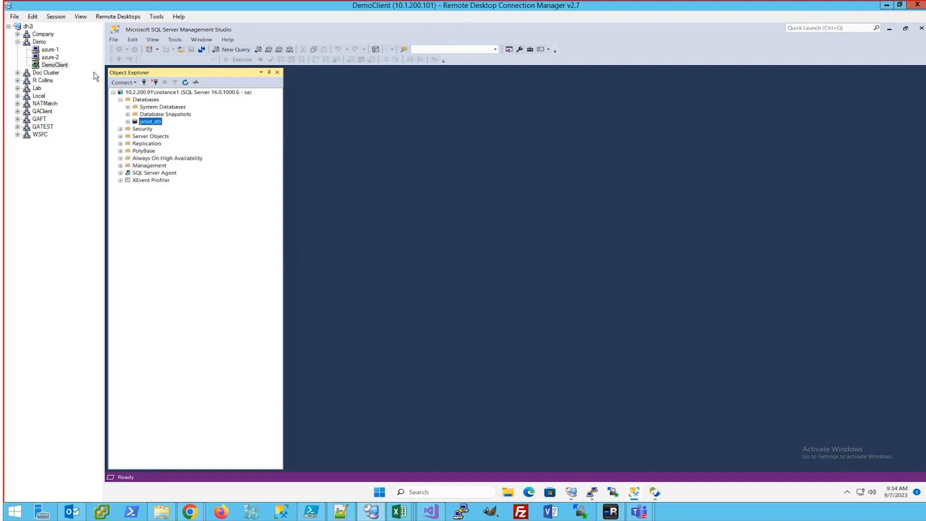
On azure-1, open the Show Dashboard view for the AGS1 (Primary) availability group
click(49, 49)
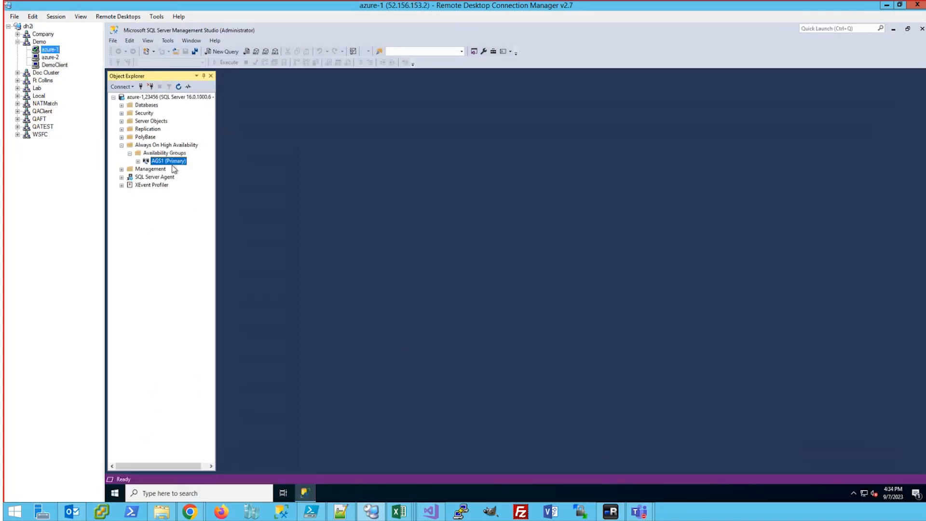
right_click(165, 163)
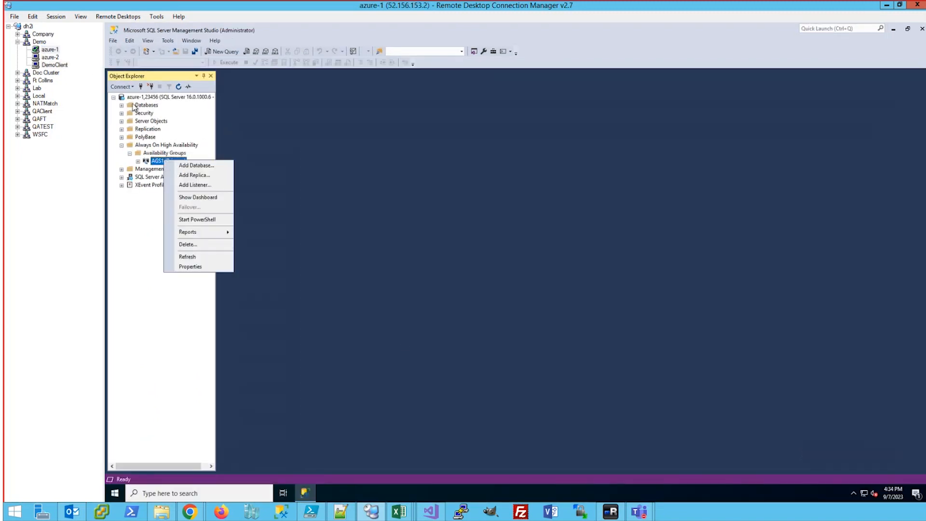
click(140, 98)
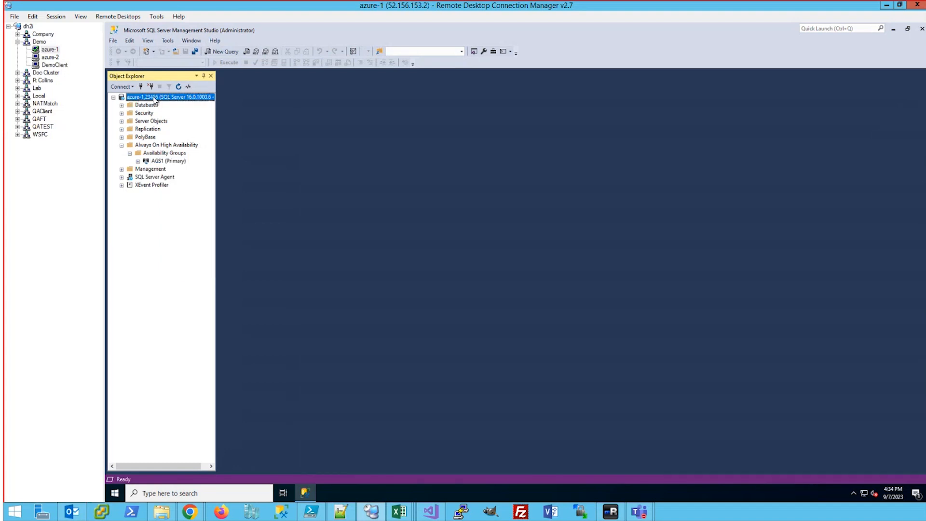
right_click(163, 162)
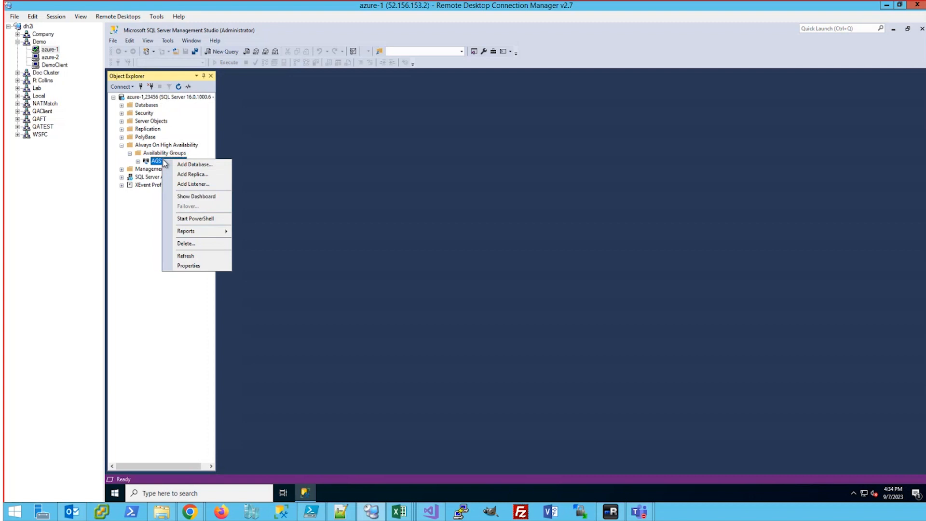
click(196, 197)
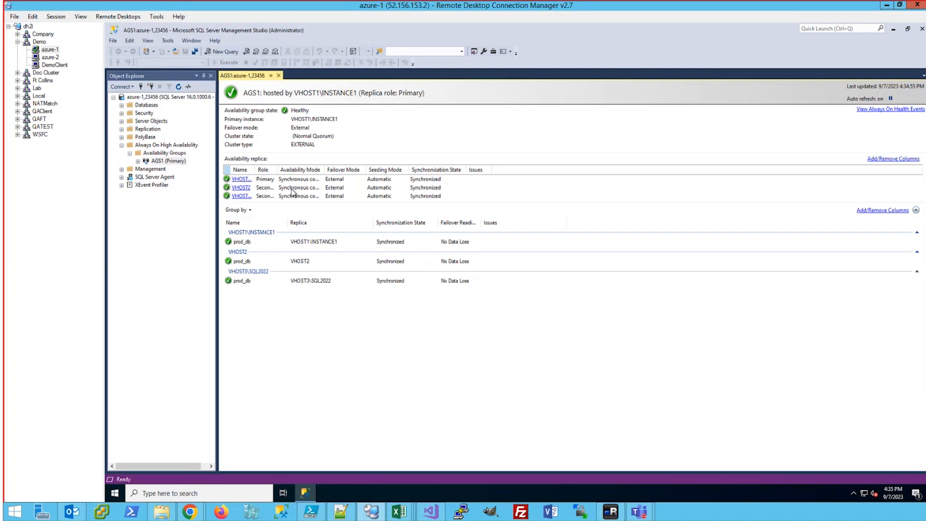
Auto-fit the Role, Name and Availability Mode columns, then go back to DxAdmin on DemoClient
double_click(277, 169)
double_click(254, 169)
double_click(353, 169)
click(55, 64)
click(654, 492)
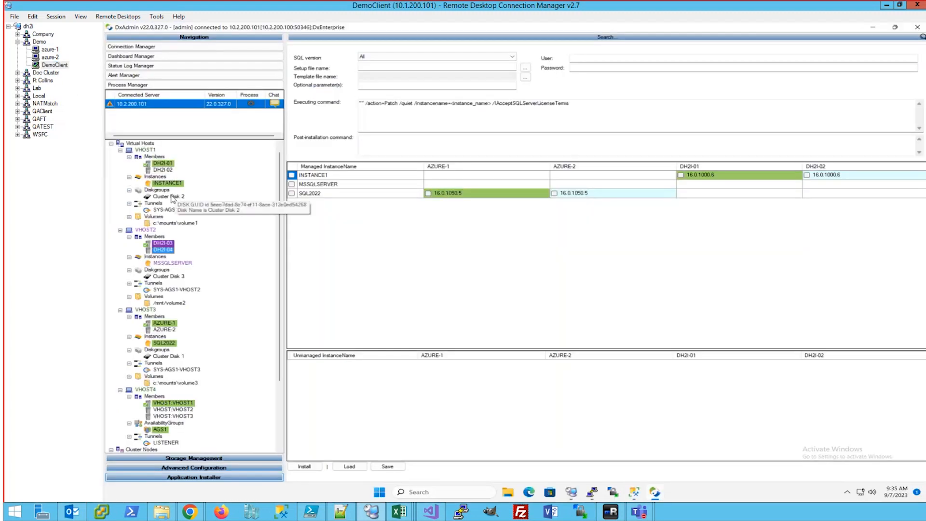
Inspect Cluster Disk 2 and INSTANCE1's details, highlighting its master, log and error log paths
click(169, 197)
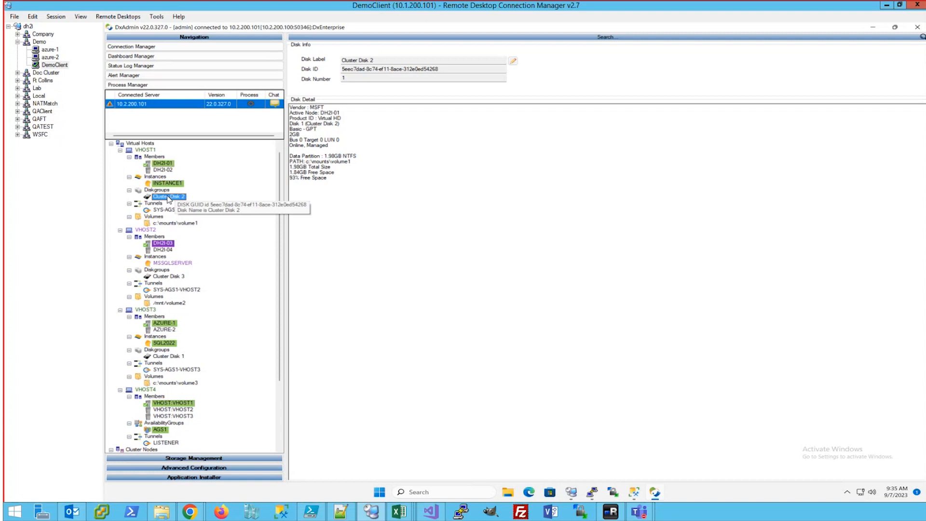
click(167, 184)
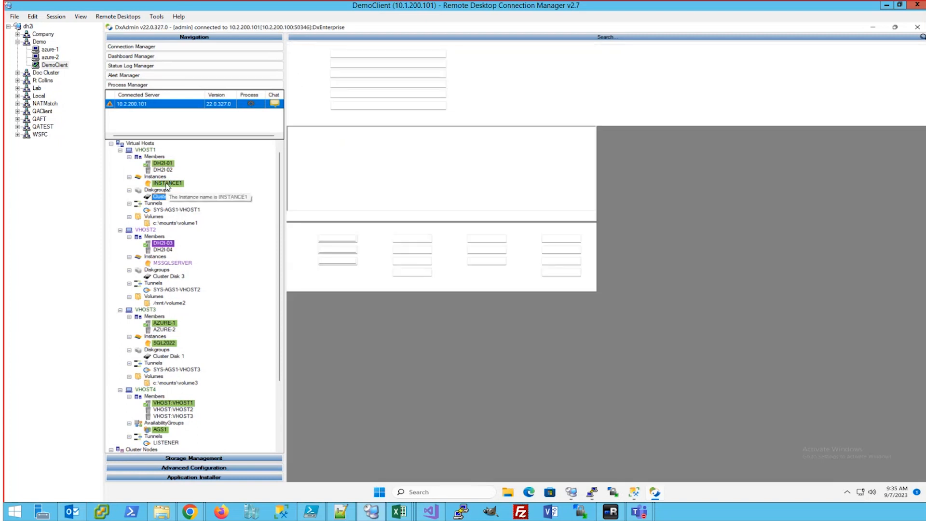
drag(416, 168, 288, 157)
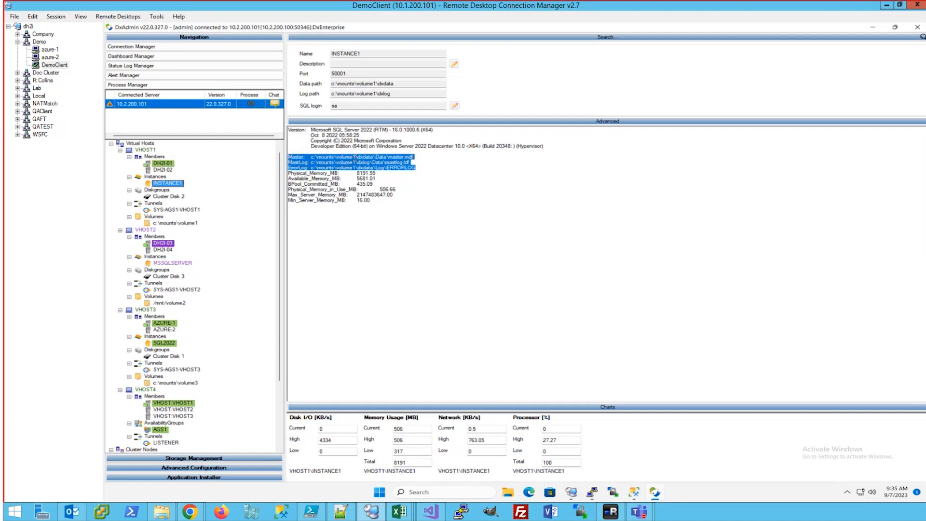
mouse_move(163, 166)
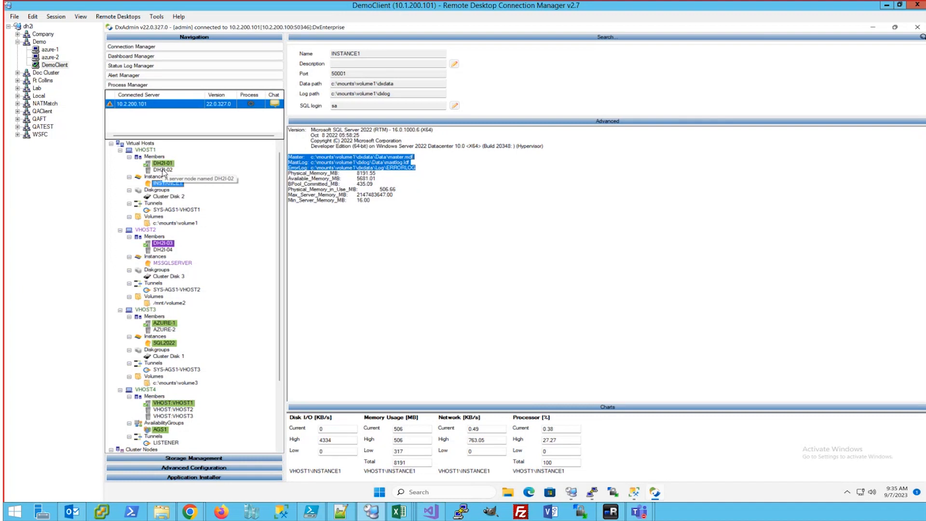
Review Cluster Disk 2 and node DH2I-02, then show AGS1's replica status under VHOST4
click(168, 196)
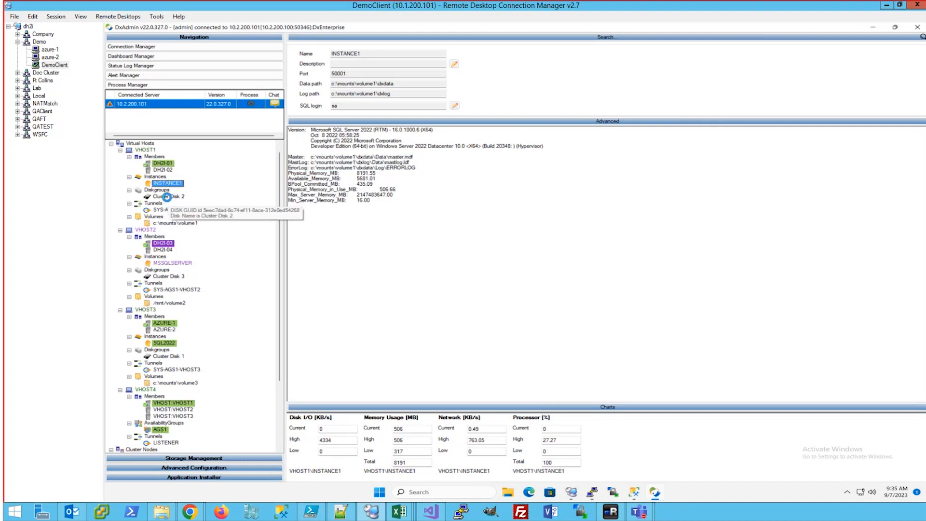
click(163, 170)
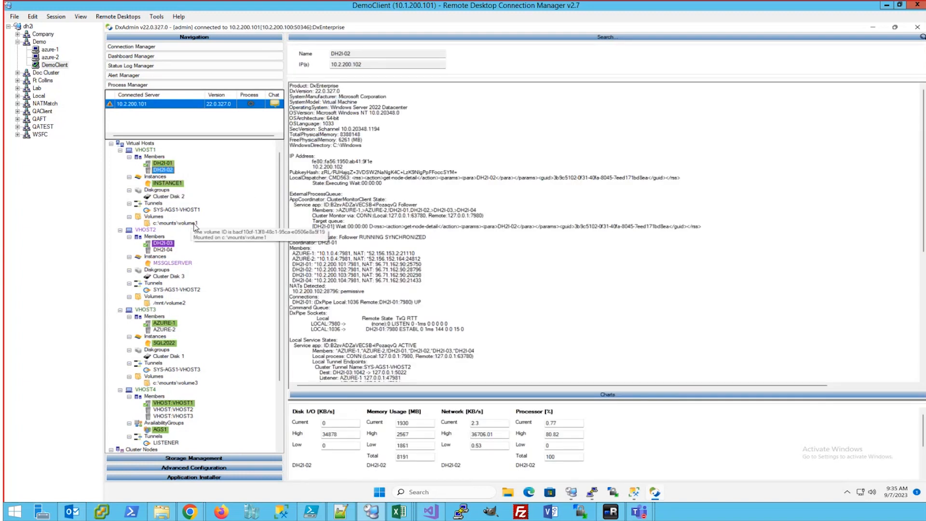
scroll(162, 396, down, 2)
click(158, 390)
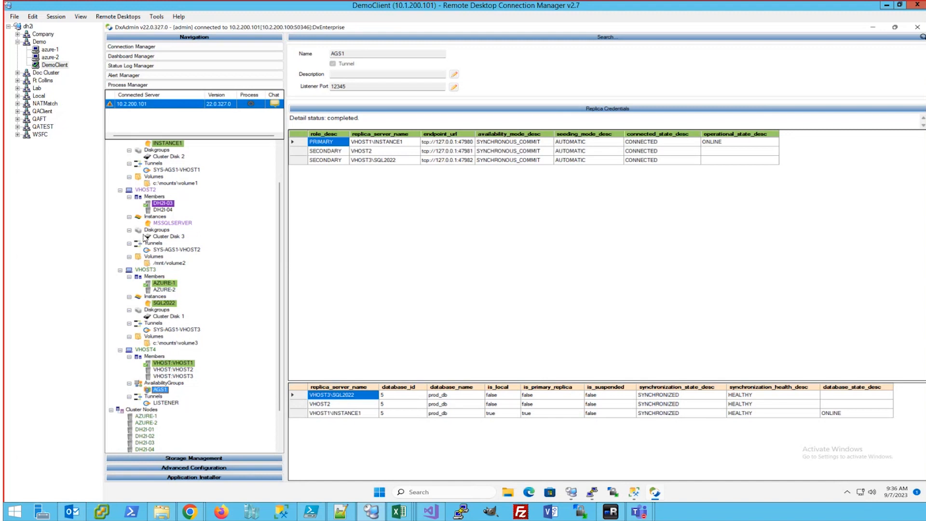
Apply 'Unfreeze virtual host on member' to VHOST2 and check the refreshed cluster tree
right_click(147, 192)
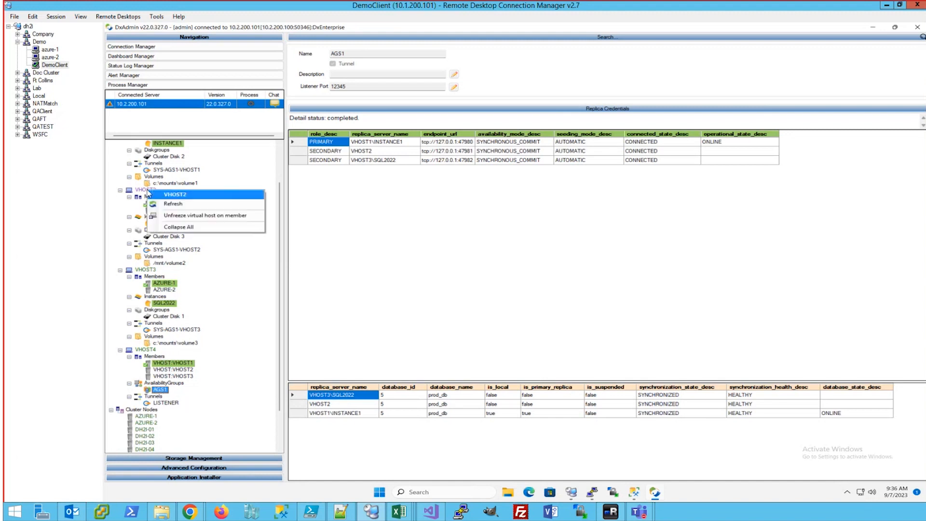
click(184, 217)
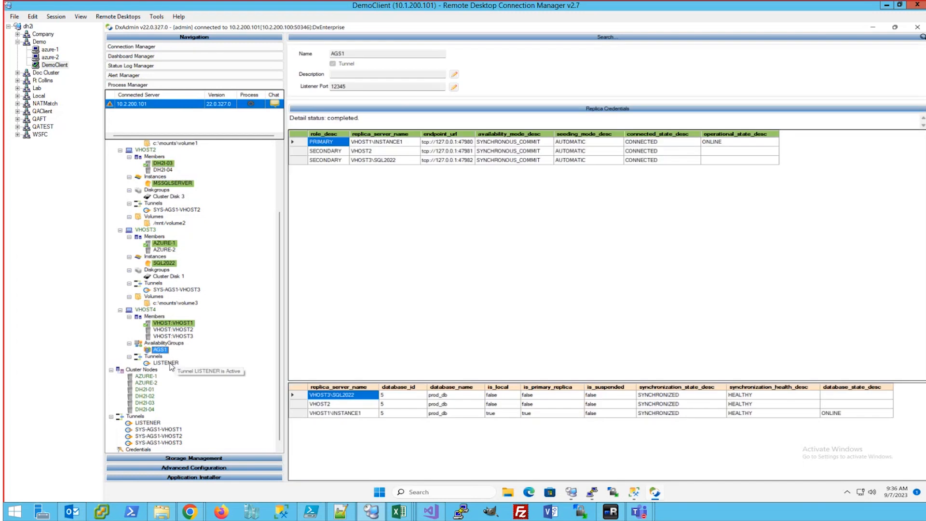
scroll(198, 365, down, 1)
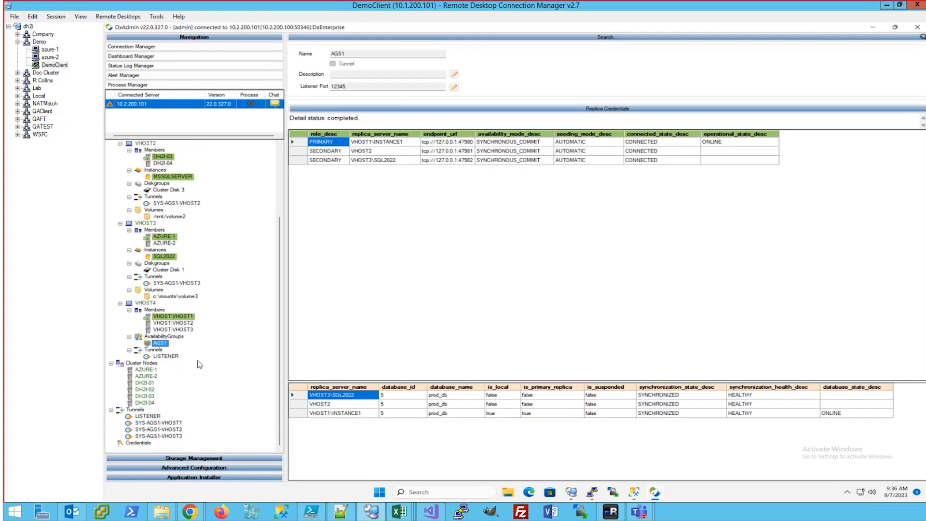